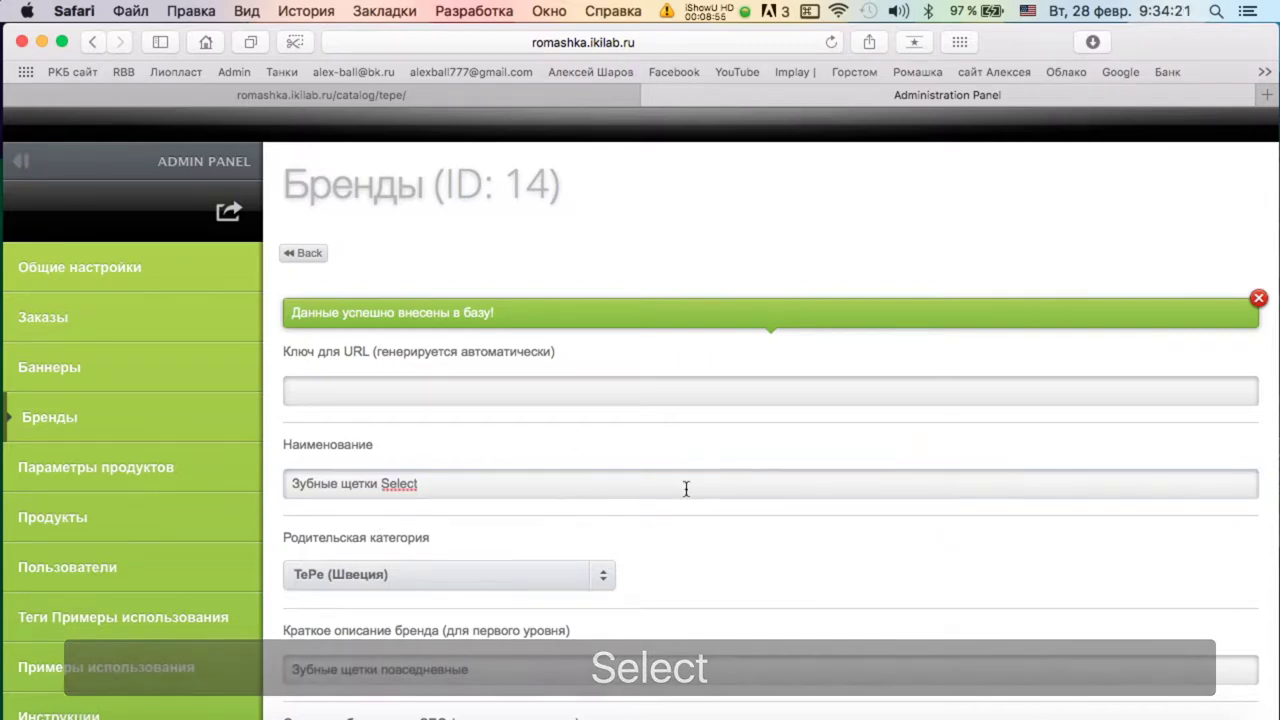
Save the Зубные щетки Select brand entry and move it to first place in the TePe (Швеция) brand list.
{"action": "scroll", "coordinate": [686, 486], "scroll_direction": "down", "scroll_amount": 15}
{"action": "left_click", "coordinate": [329, 653]}
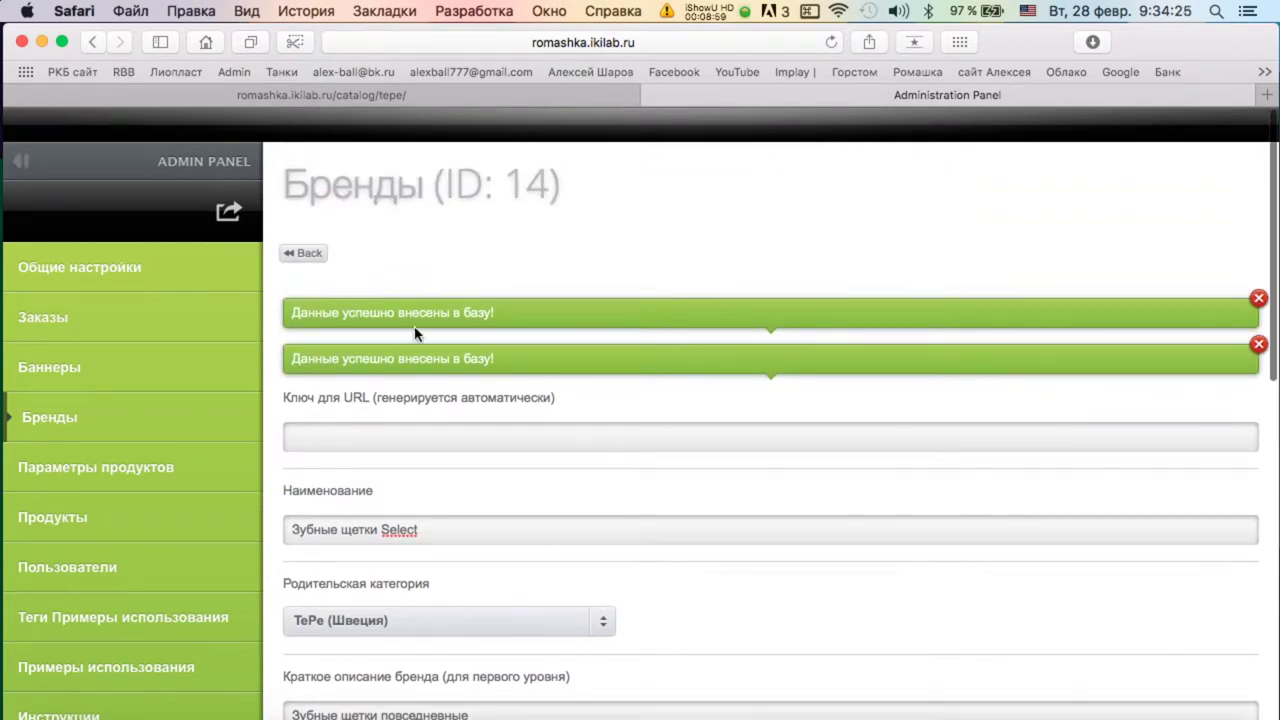
{"action": "left_click", "coordinate": [308, 253]}
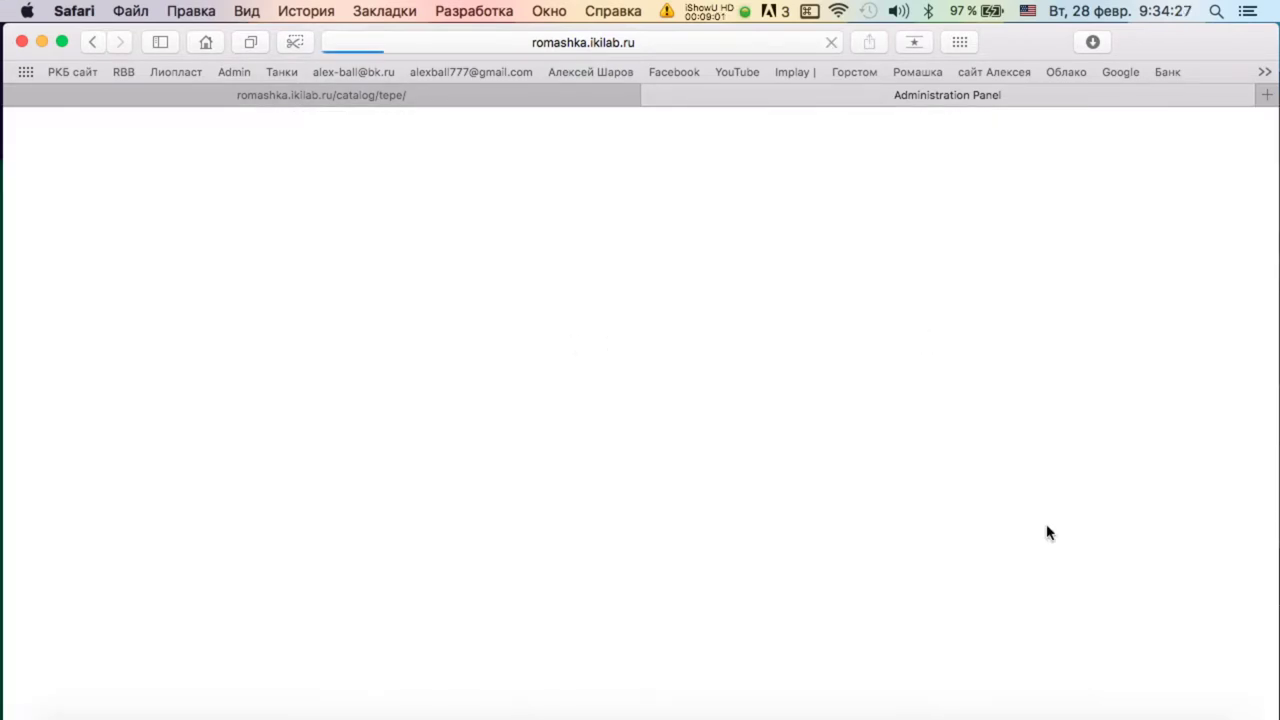
{"action": "scroll", "coordinate": [520, 443], "scroll_direction": "down", "scroll_amount": 10}
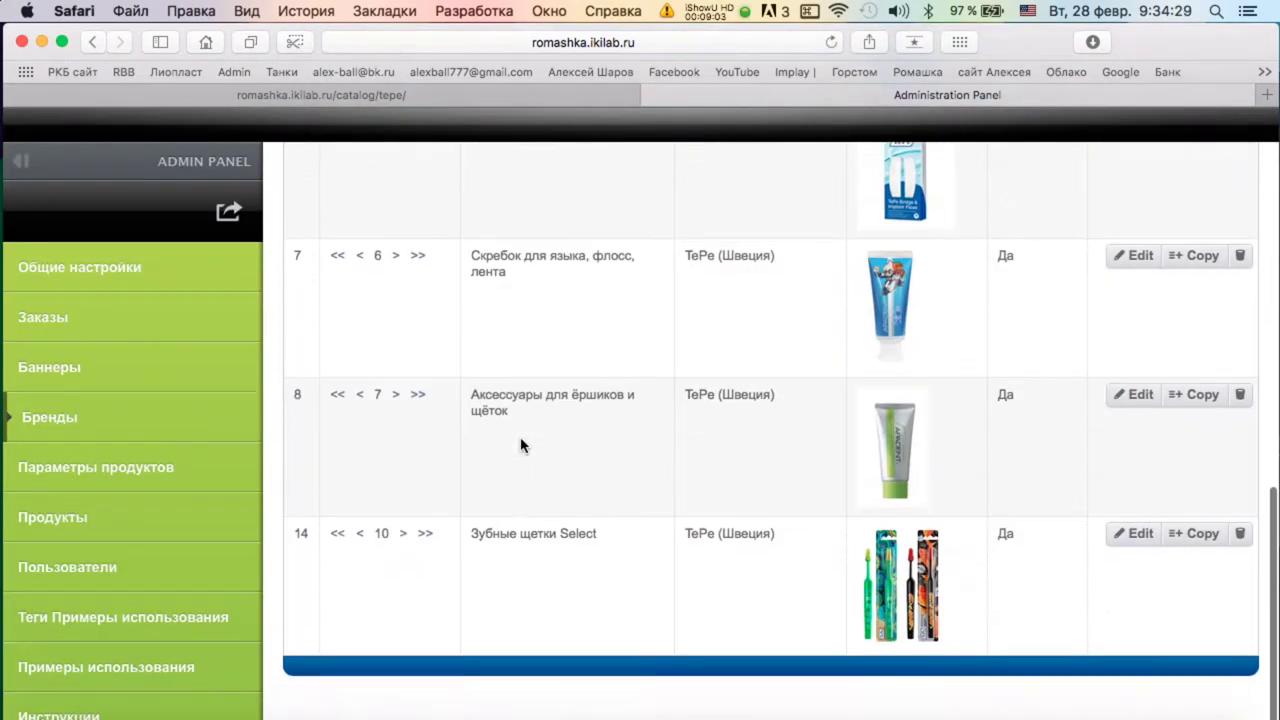
{"action": "left_click", "coordinate": [335, 541]}
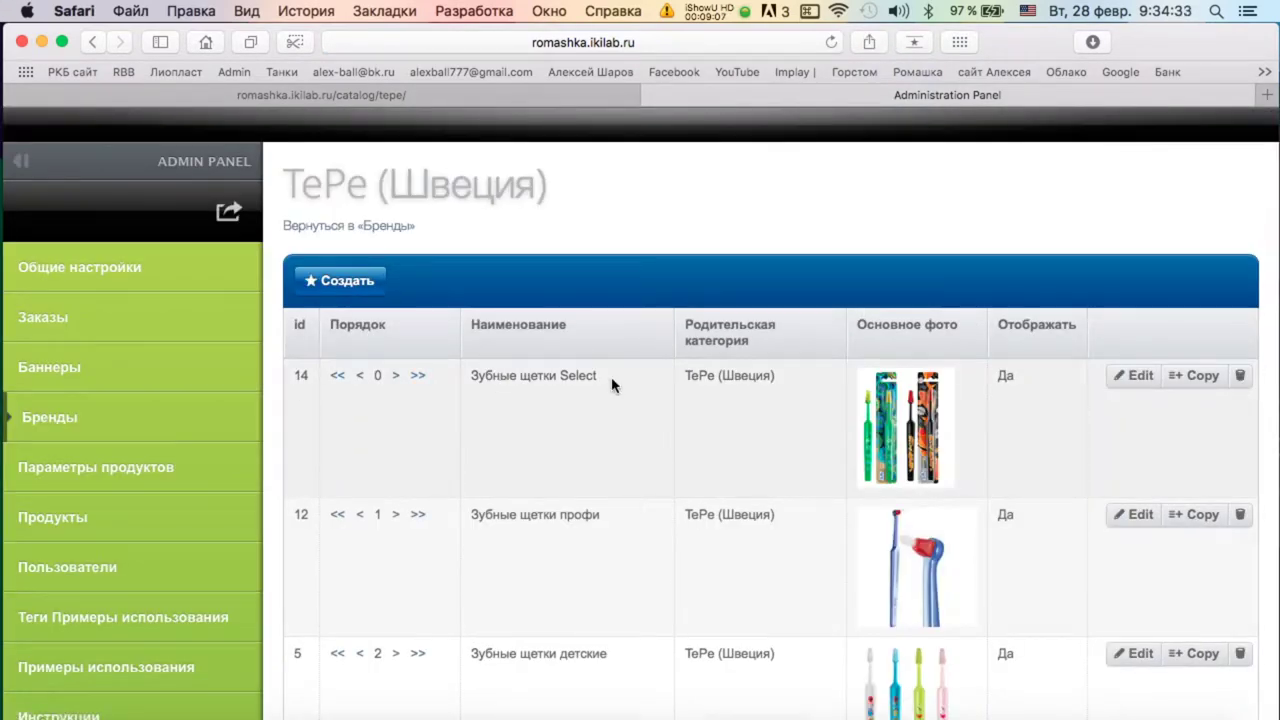
Open the Аксессуары для ёршиков и щёток entry from the TePe (Швеция) brand list for editing.
{"action": "scroll", "coordinate": [600, 385], "scroll_direction": "down", "scroll_amount": 3}
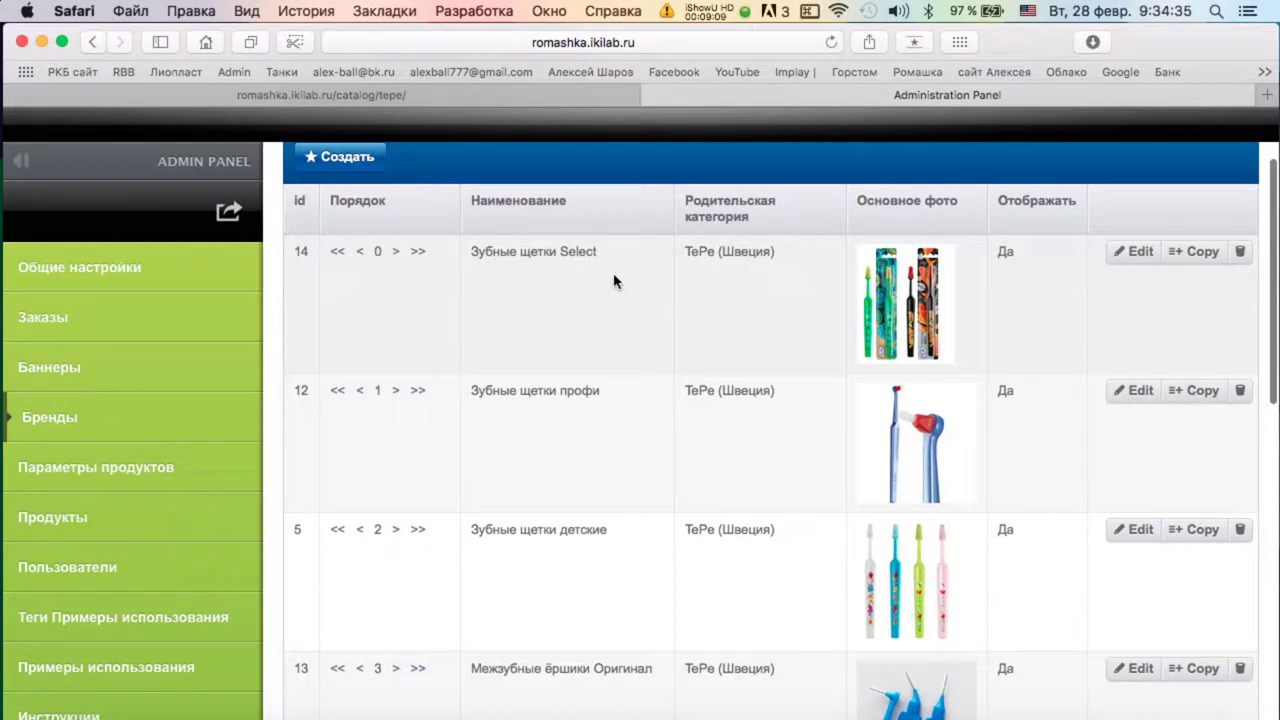
{"action": "scroll", "coordinate": [614, 280], "scroll_direction": "down", "scroll_amount": 1}
{"action": "scroll", "coordinate": [466, 383], "scroll_direction": "down", "scroll_amount": 9}
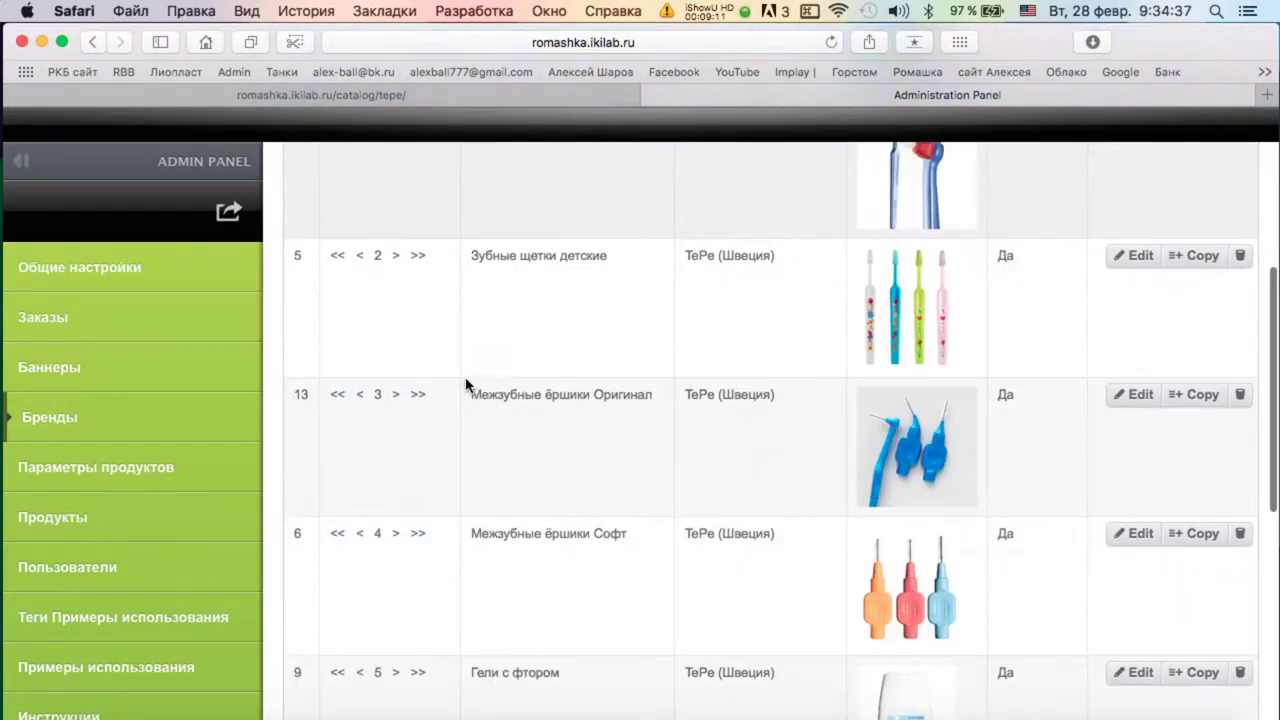
{"action": "scroll", "coordinate": [809, 260], "scroll_direction": "down", "scroll_amount": 5}
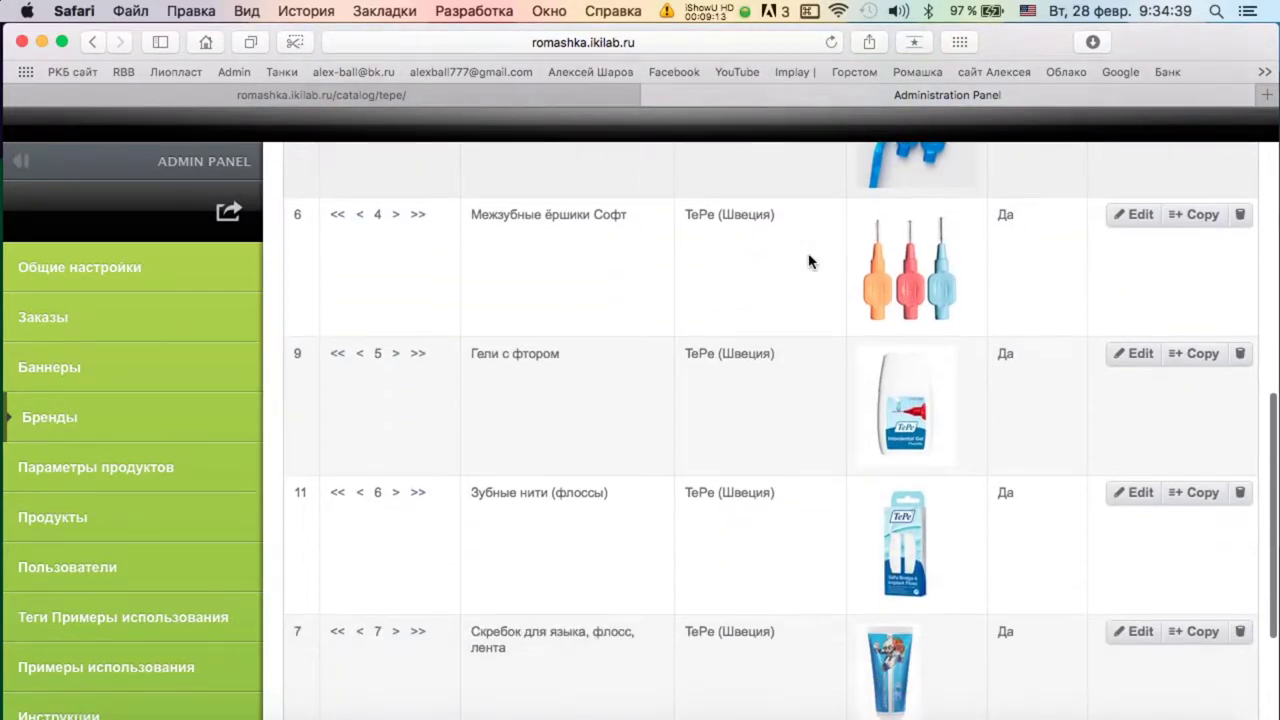
{"action": "scroll", "coordinate": [763, 280], "scroll_direction": "up", "scroll_amount": 5}
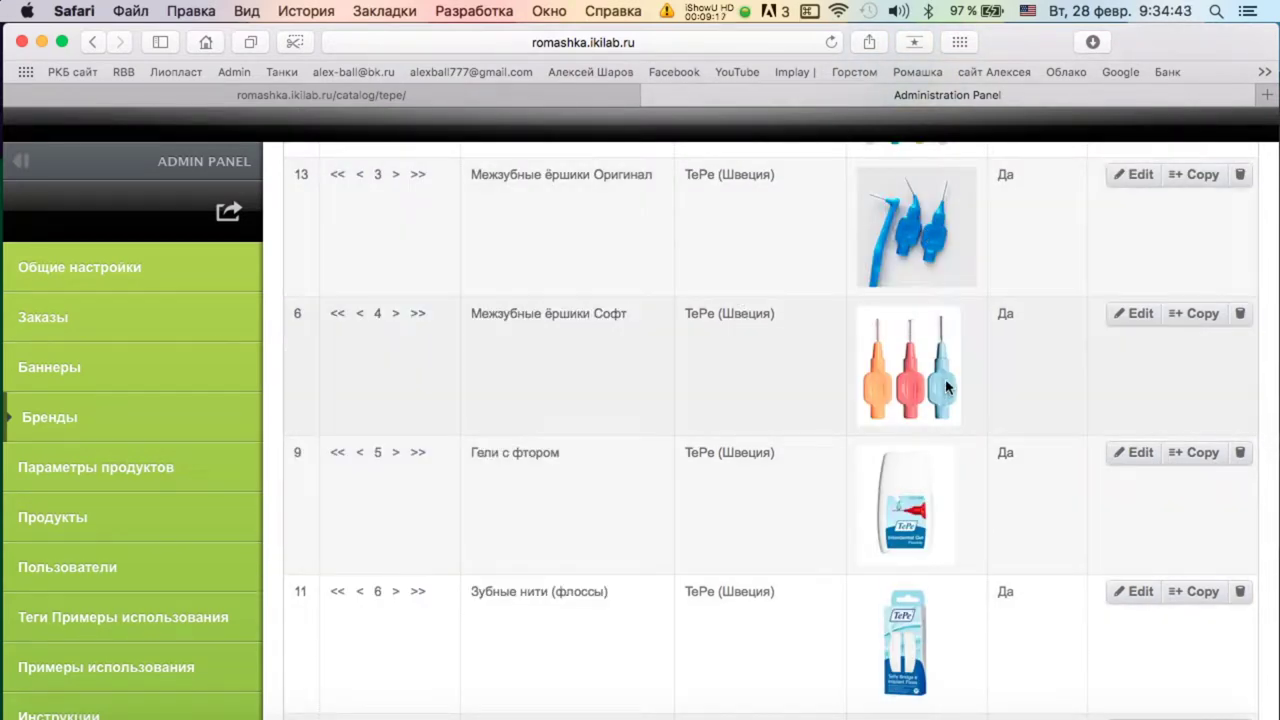
{"action": "scroll", "coordinate": [630, 394], "scroll_direction": "down", "scroll_amount": 8}
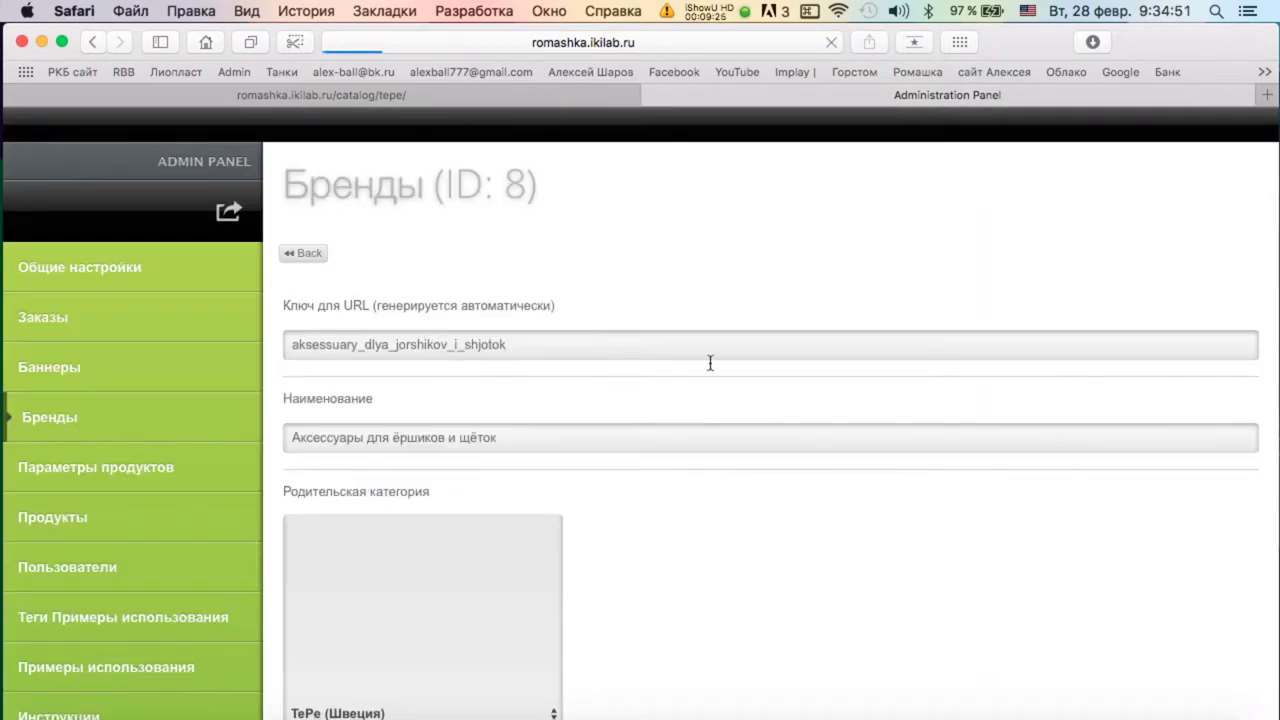
Reload the public TePe catalog page and check the order of its categories.
{"action": "left_click", "coordinate": [152, 90]}
{"action": "scroll", "coordinate": [731, 325], "scroll_direction": "up", "scroll_amount": 5}
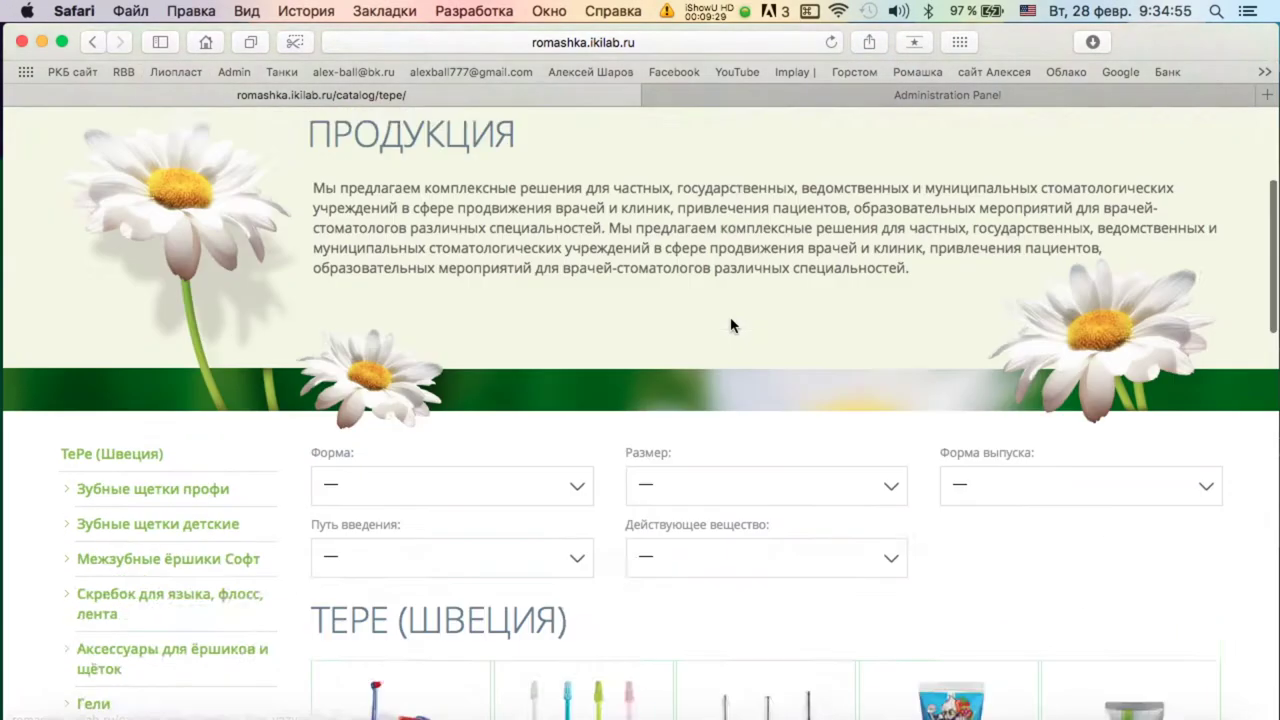
{"action": "scroll", "coordinate": [731, 325], "scroll_direction": "down", "scroll_amount": 5}
{"action": "scroll", "coordinate": [731, 325], "scroll_direction": "up", "scroll_amount": 1}
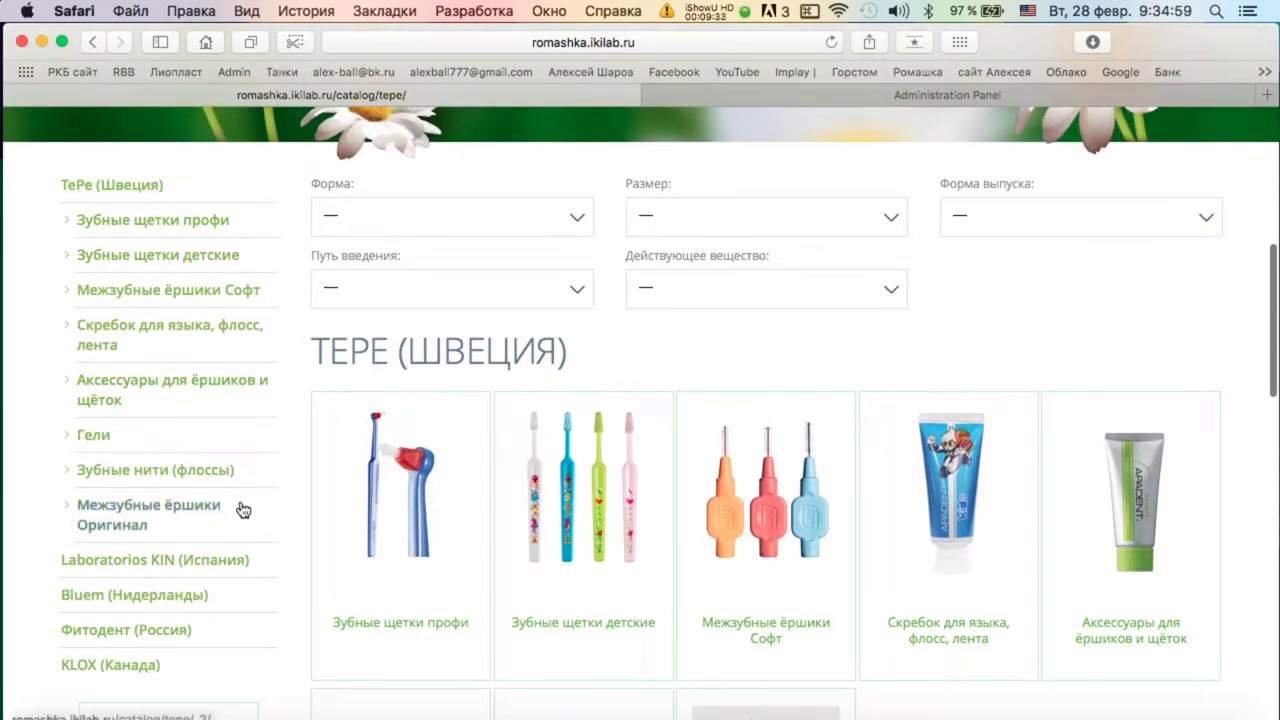
{"action": "key", "text": "super+r"}
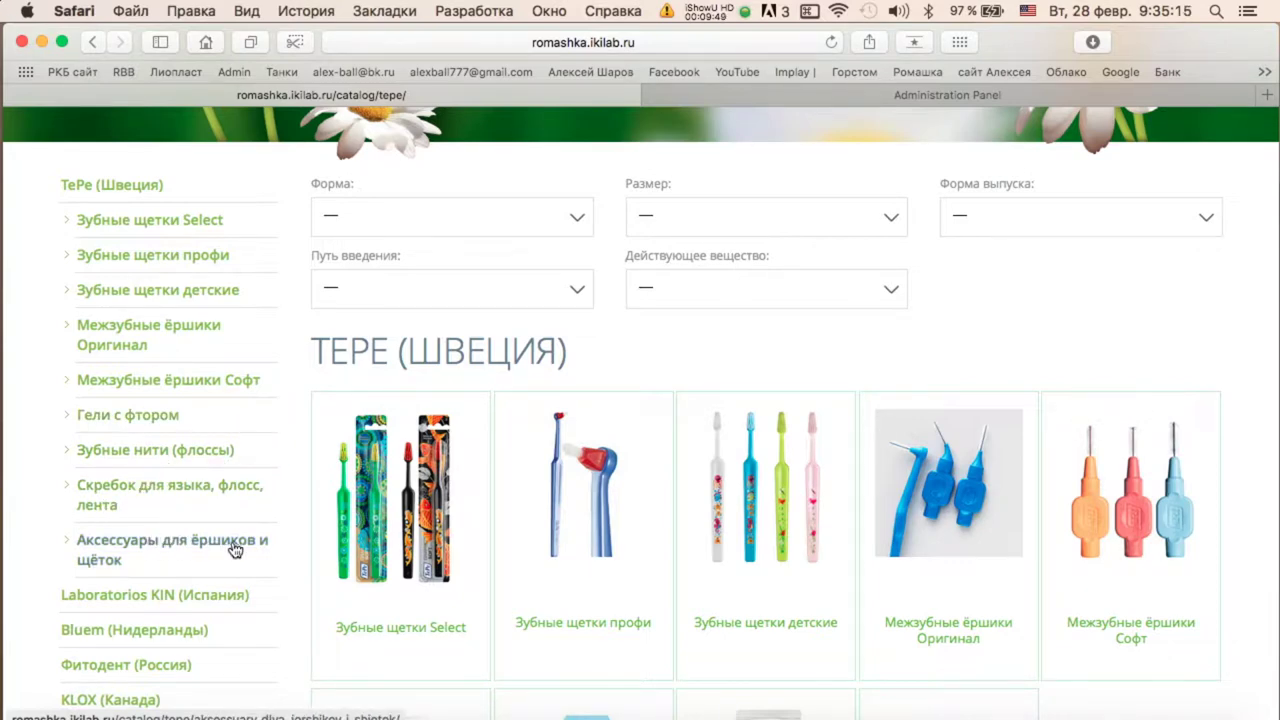
Return to the admin page and rename the Аксессуары для ёршиков и щёток brand to «Аксессуары, маркетинг».
{"action": "left_click", "coordinate": [843, 100]}
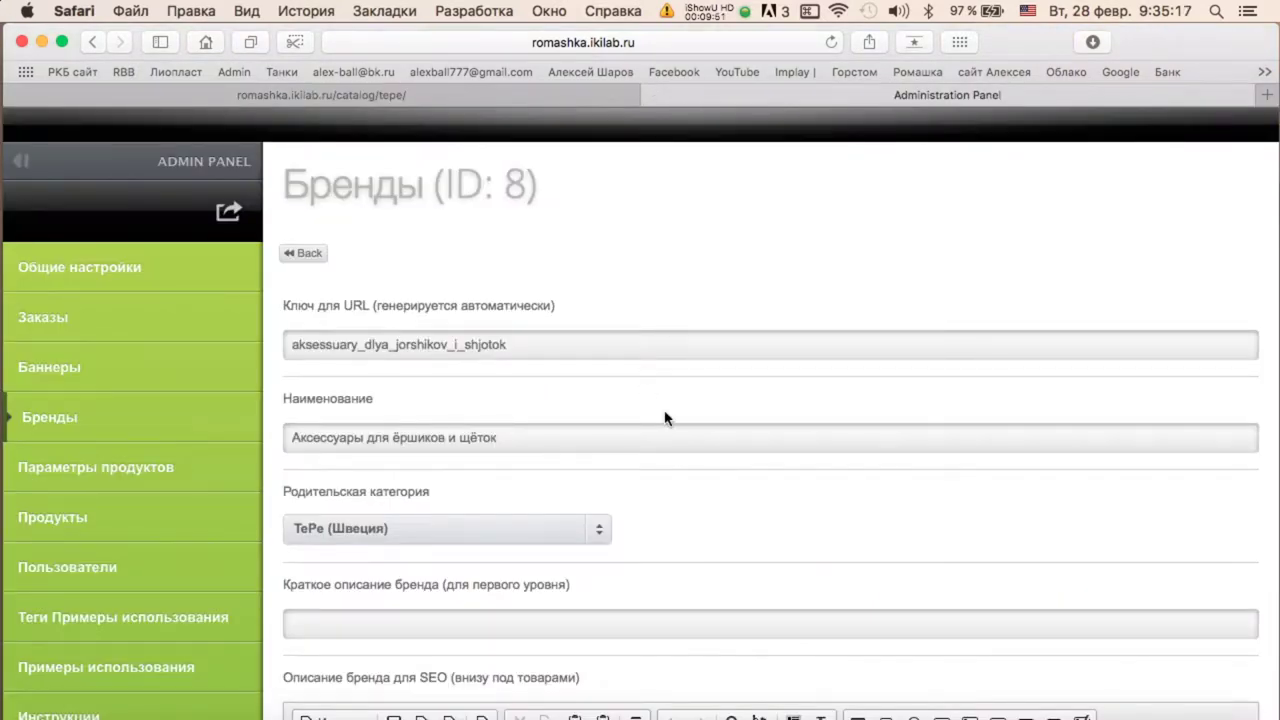
{"action": "left_click_drag", "start_coordinate": [368, 437], "coordinate": [562, 437]}
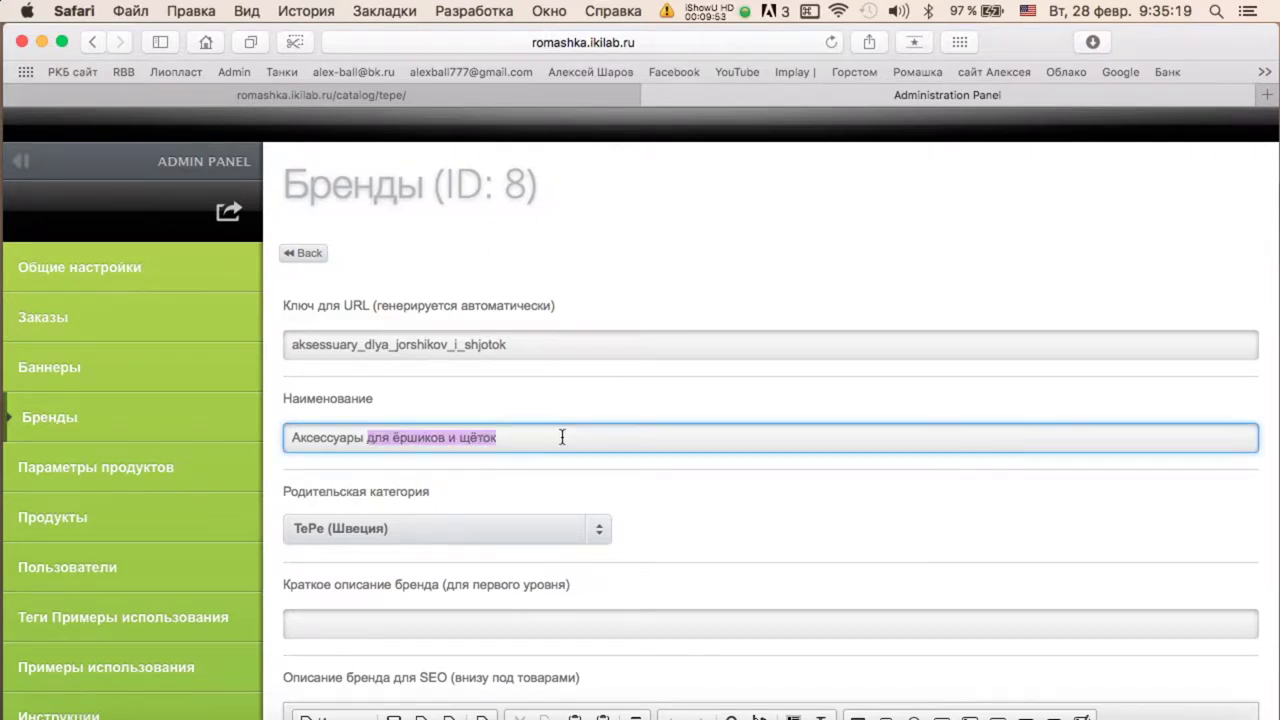
{"action": "key", "text": "BackSpace"}
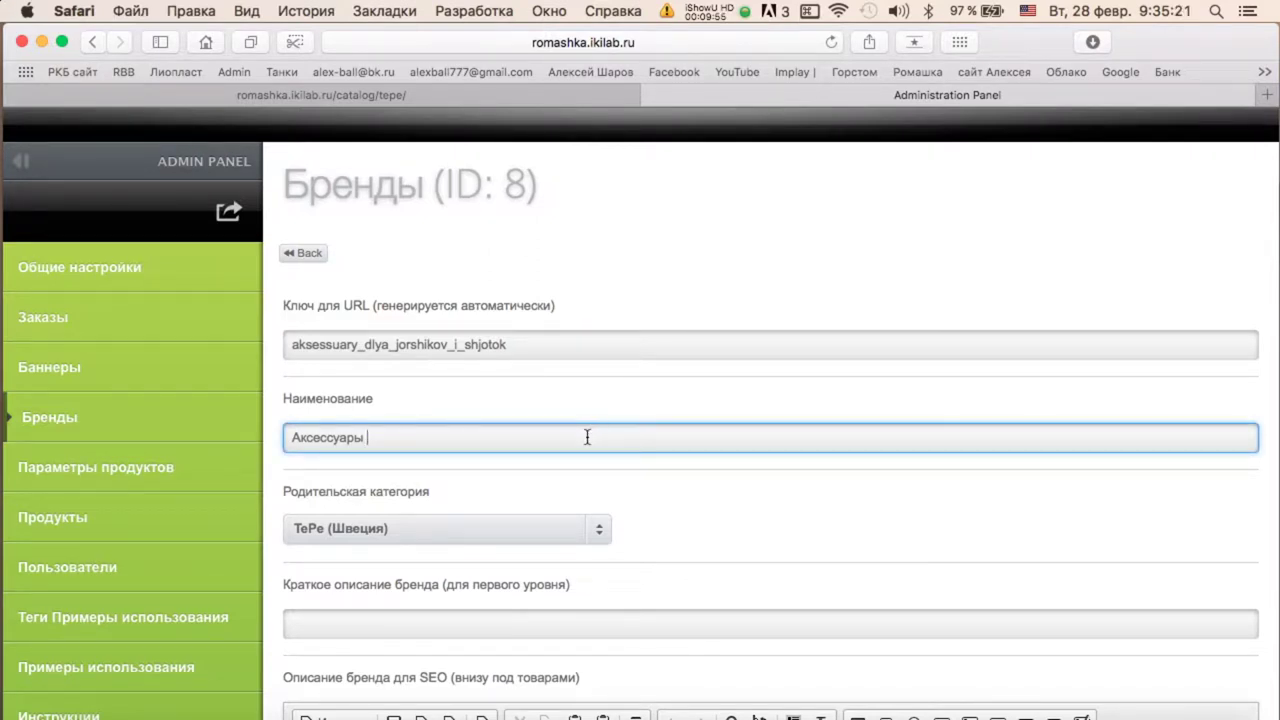
{"action": "type", "text": "^"}
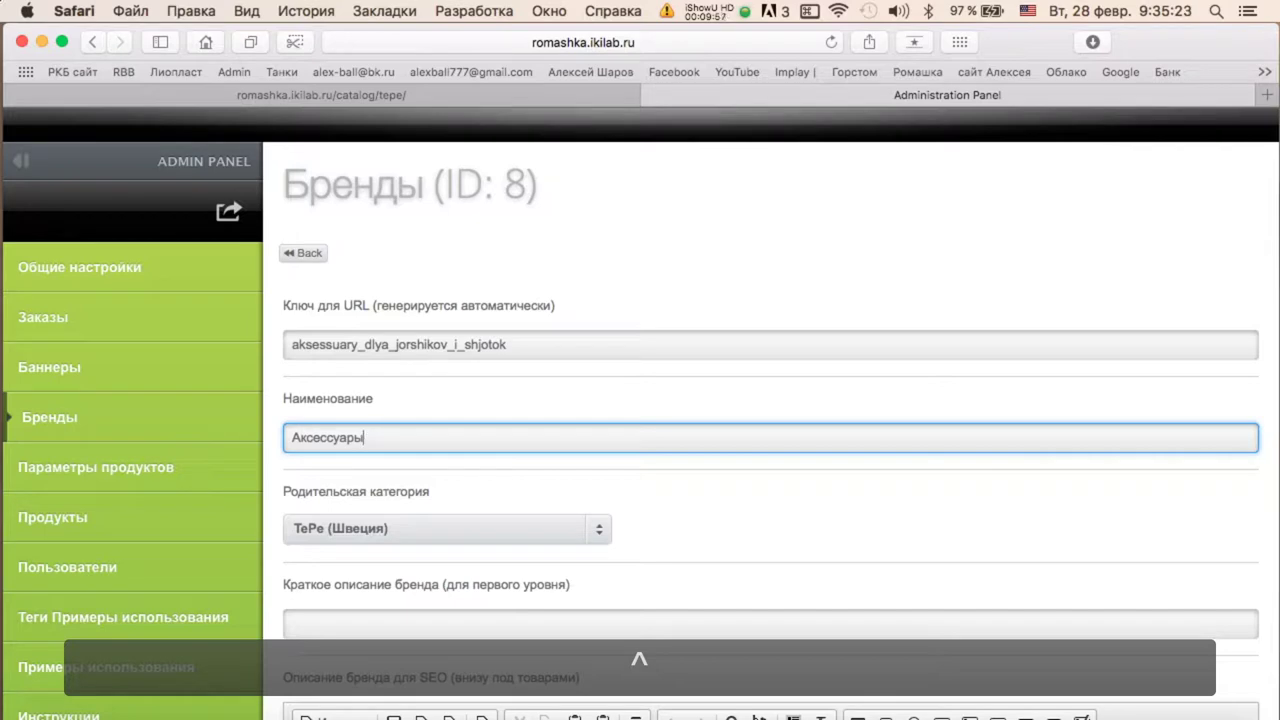
{"action": "type", "text": " маркетинг"}
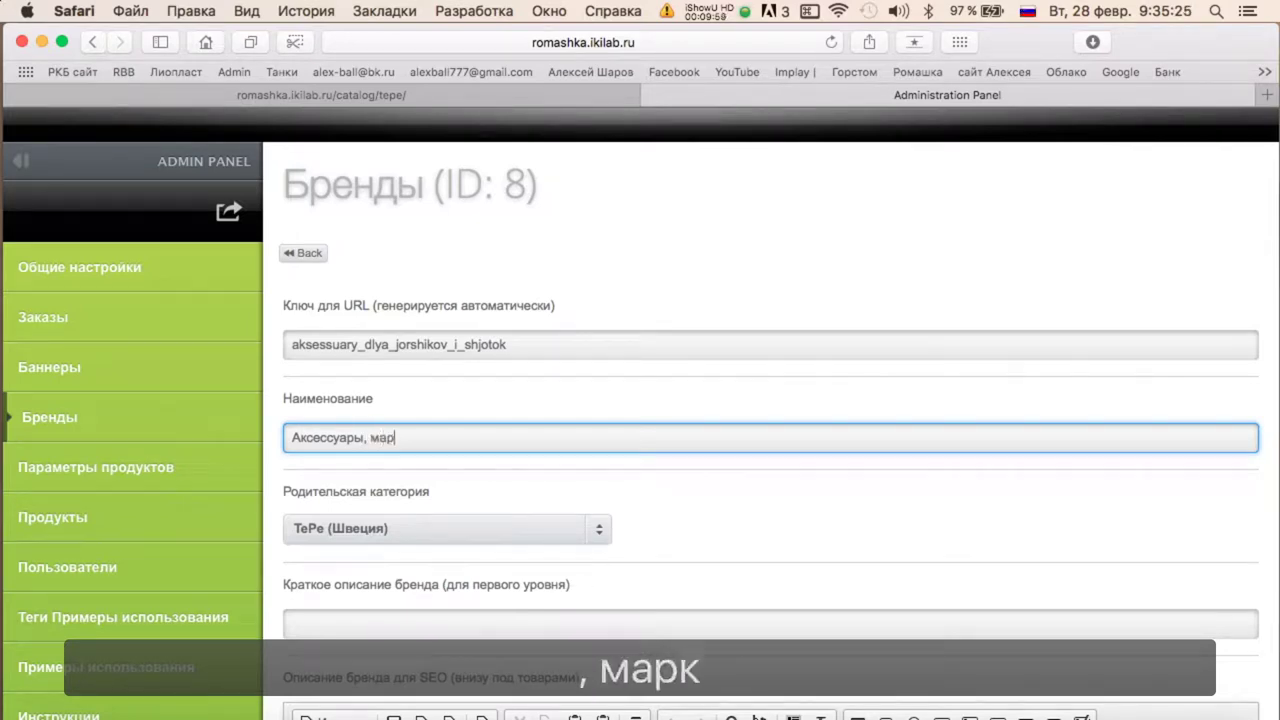
{"action": "left_click", "coordinate": [876, 529]}
Copy the brand name «Аксессуары, маркетинг» into the short brand description.
{"action": "scroll", "coordinate": [876, 529], "scroll_direction": "down", "scroll_amount": 5}
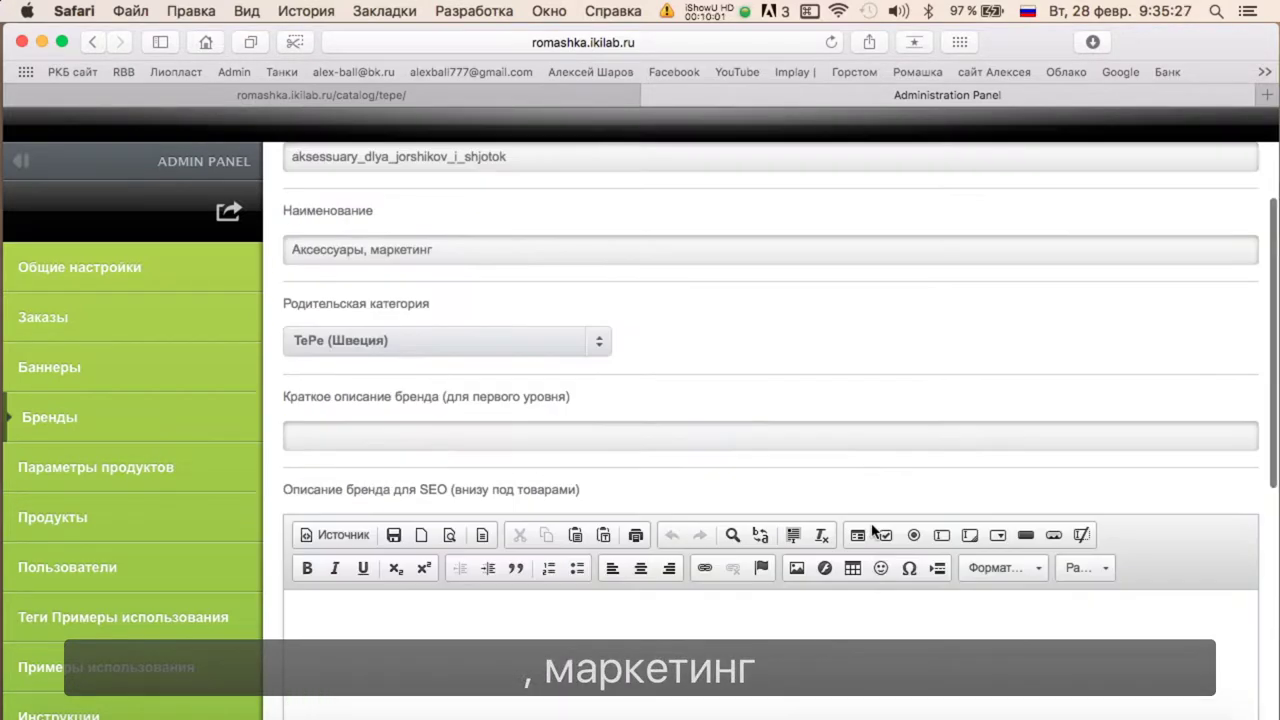
{"action": "scroll", "coordinate": [551, 429], "scroll_direction": "up", "scroll_amount": 3}
{"action": "triple_click", "coordinate": [478, 300]}
{"action": "key", "text": "super+c"}
{"action": "left_click", "coordinate": [389, 486]}
{"action": "key", "text": "super+v"}
Paste «Аксессуары, маркетинг» into the SEO brand description and end it with a period.
{"action": "scroll", "coordinate": [669, 466], "scroll_direction": "down", "scroll_amount": 4}
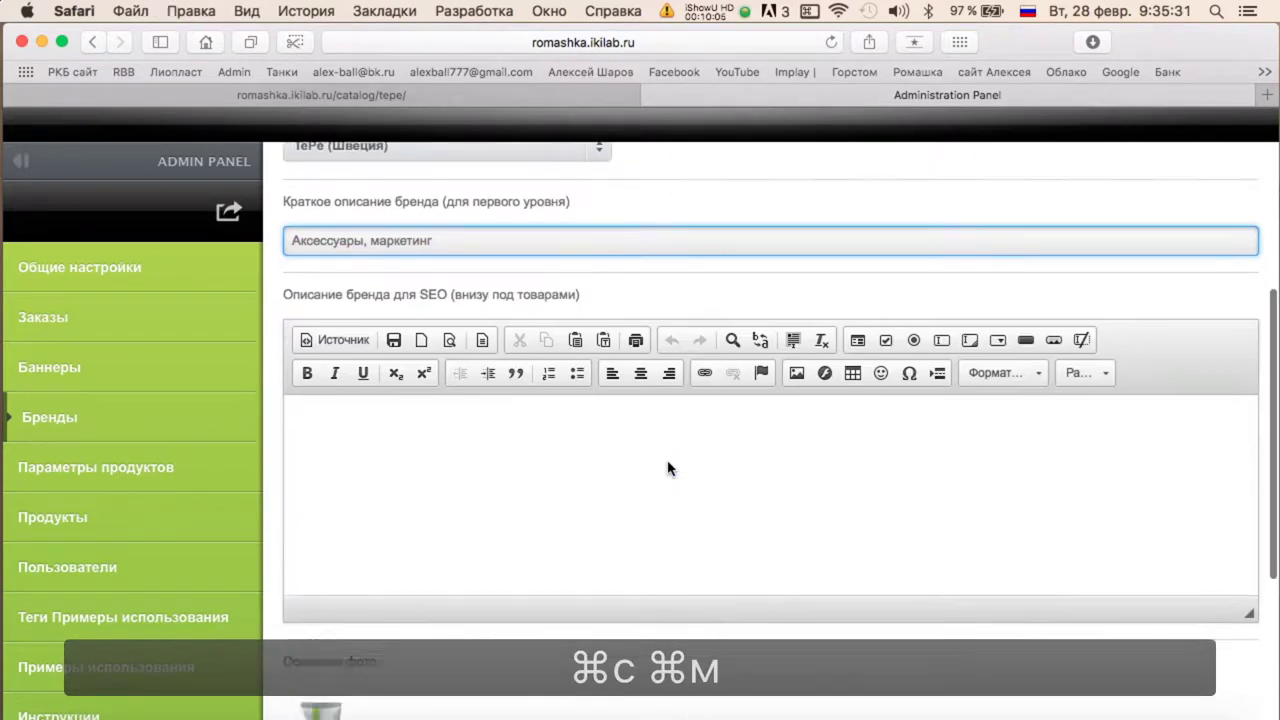
{"action": "left_click", "coordinate": [565, 451]}
{"action": "key", "text": "super+v"}
{"action": "type", "text": "."}
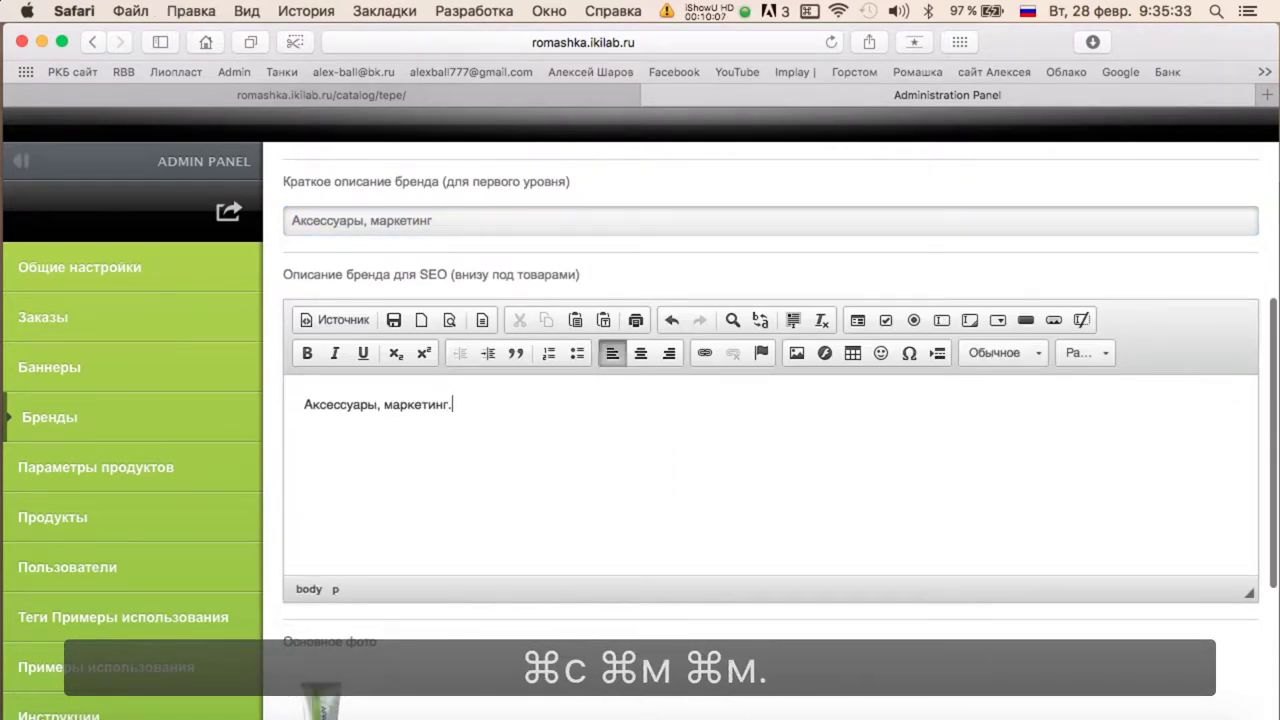
Repeat the sentence «Аксессуары, маркетинг.» in the SEO description until it appears six times in a row.
{"action": "key", "text": "ctrl+shift+Left"}
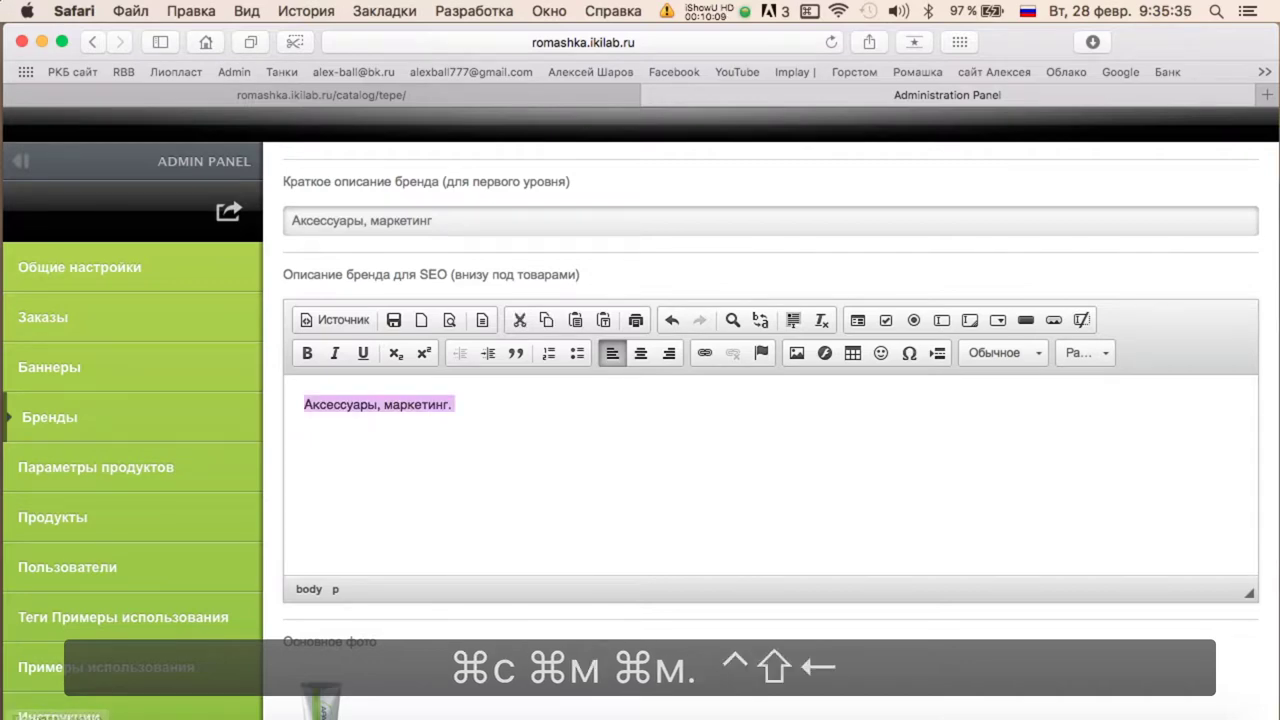
{"action": "key", "text": "super+c"}
{"action": "key", "text": "Right"}
{"action": "key", "text": "super+v"}
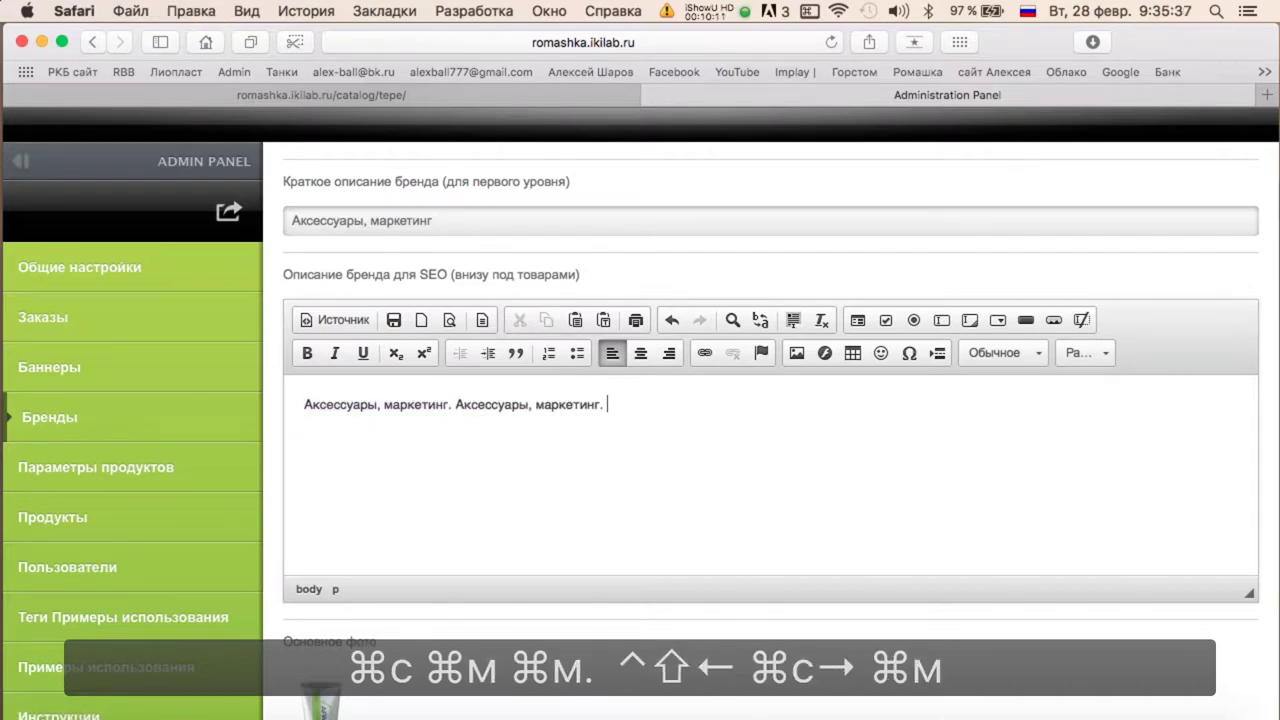
{"action": "key", "text": "ctrl+shift+Left"}
{"action": "key", "text": "super+c"}
{"action": "key", "text": "Right"}
{"action": "key", "text": "super+v"}
{"action": "key", "text": "super+v"}
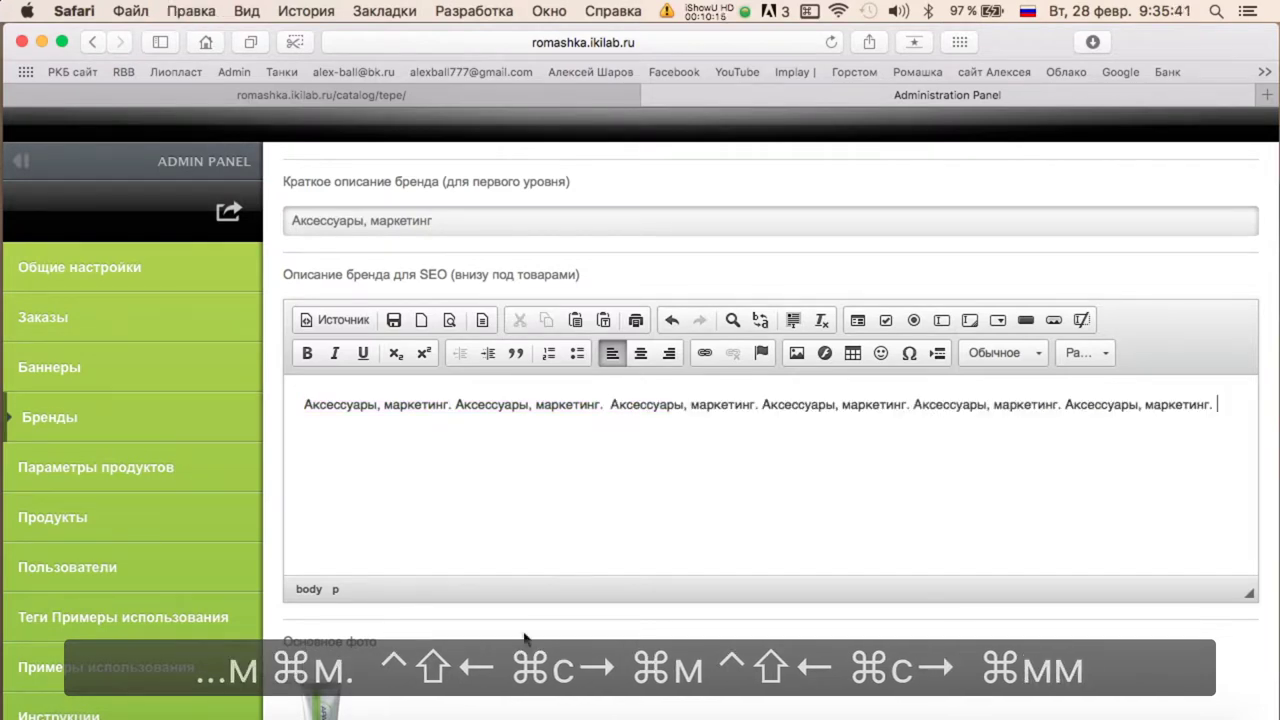
Delete the brand's current main photo and confirm the removal.
{"action": "scroll", "coordinate": [524, 645], "scroll_direction": "down", "scroll_amount": 5}
{"action": "left_click", "coordinate": [329, 505]}
{"action": "key", "text": "Return"}
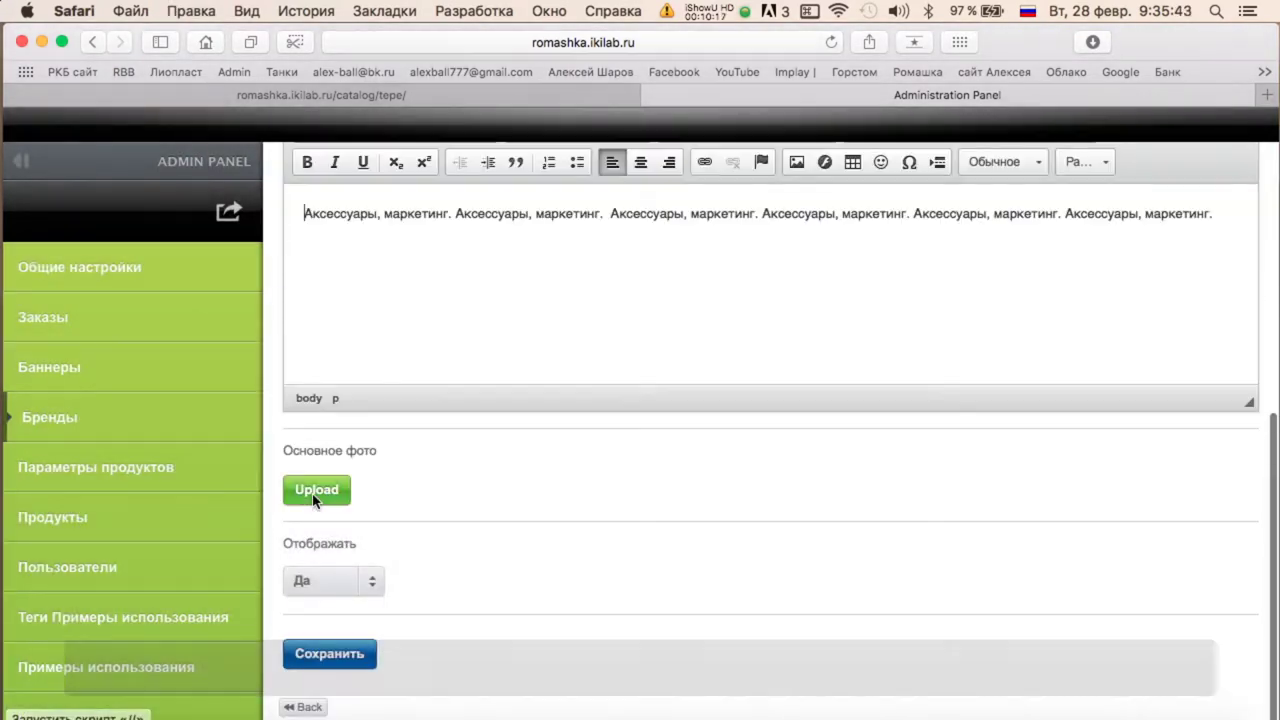
Start uploading a new main photo and browse to the аксессуары folder inside Картинки > ТиПи.
{"action": "left_click", "coordinate": [360, 500]}
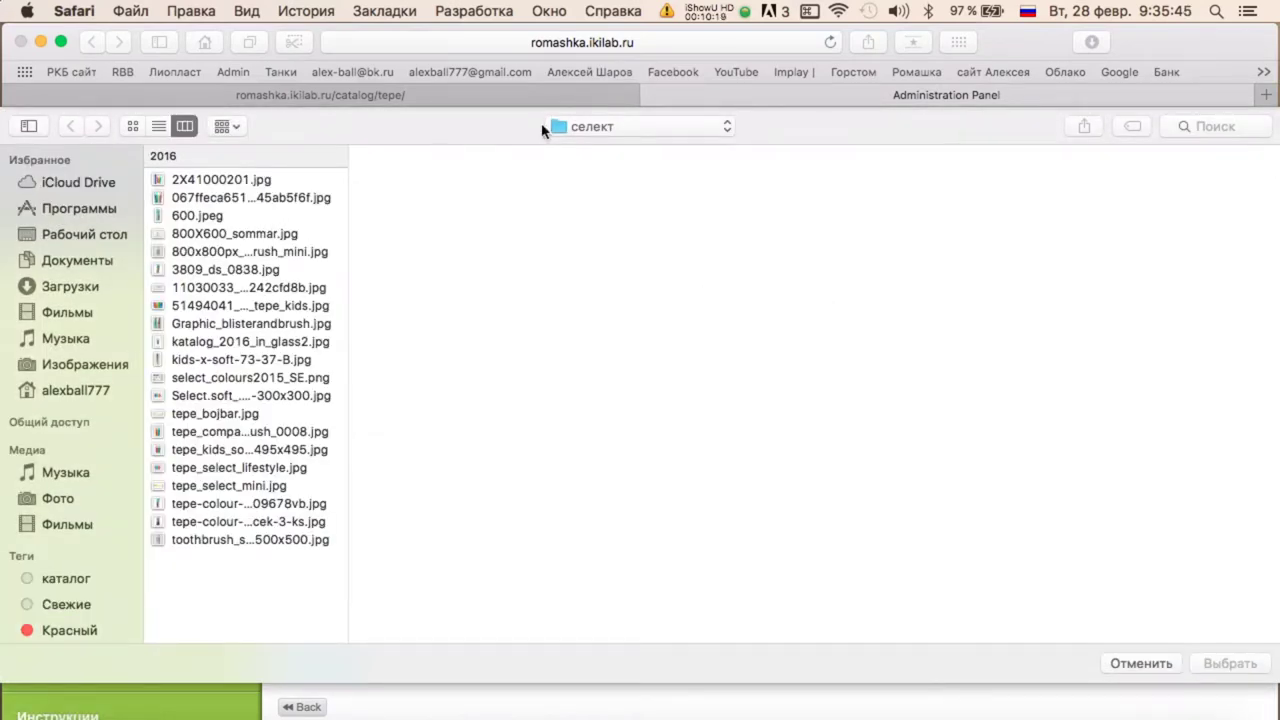
{"action": "left_click", "coordinate": [546, 127]}
{"action": "left_click", "coordinate": [585, 168]}
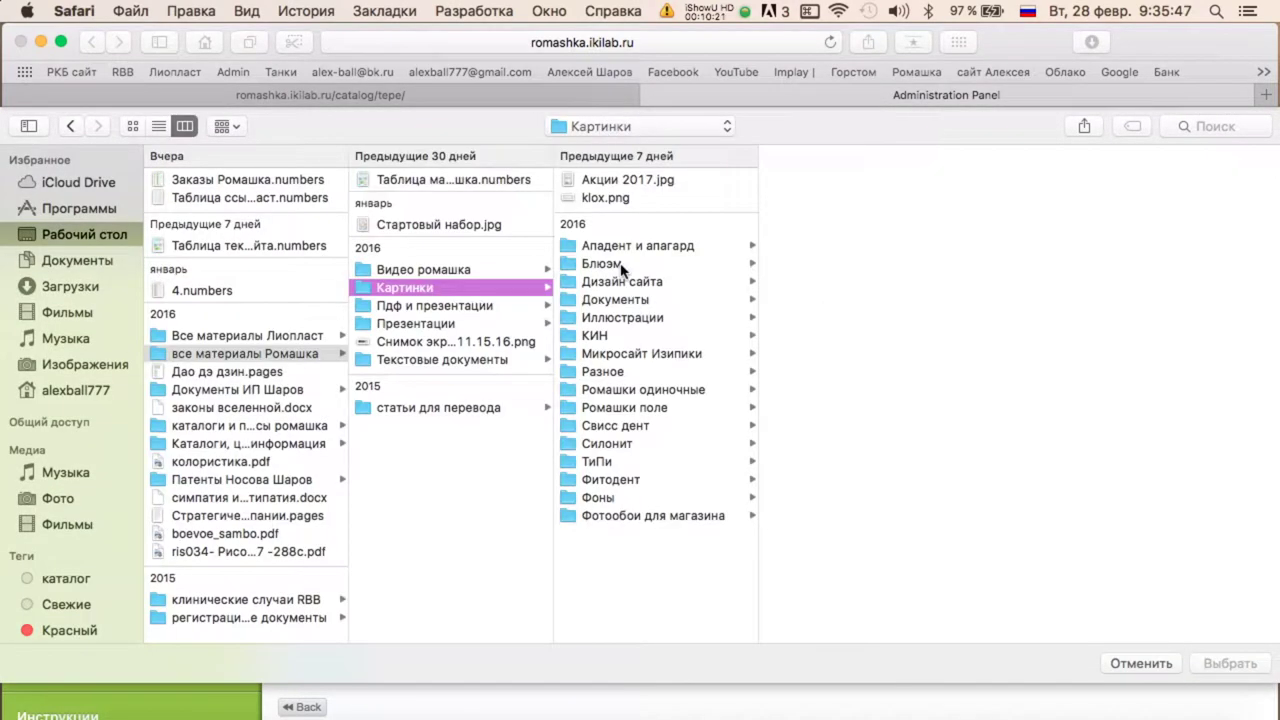
{"action": "left_click", "coordinate": [598, 463]}
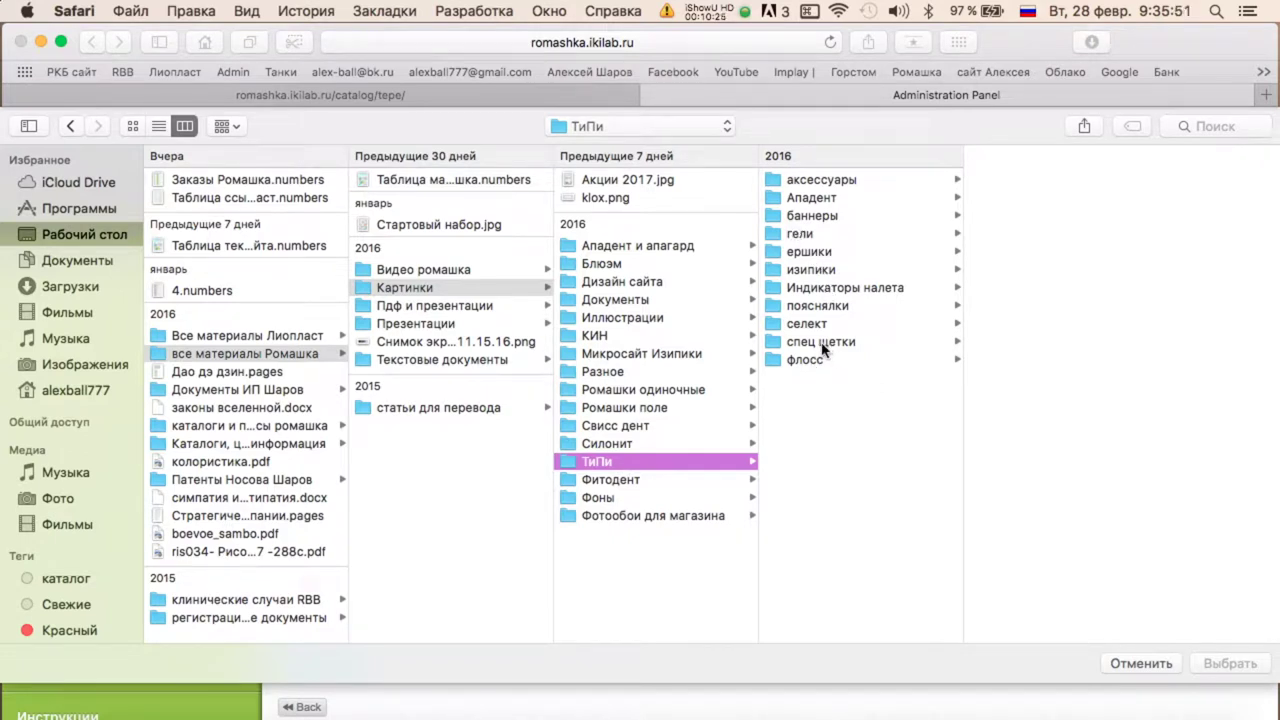
{"action": "left_click", "coordinate": [810, 178]}
Preview the images in the аксессуары folder one after another to compare candidates for the main photo.
{"action": "left_click", "coordinate": [1075, 183]}
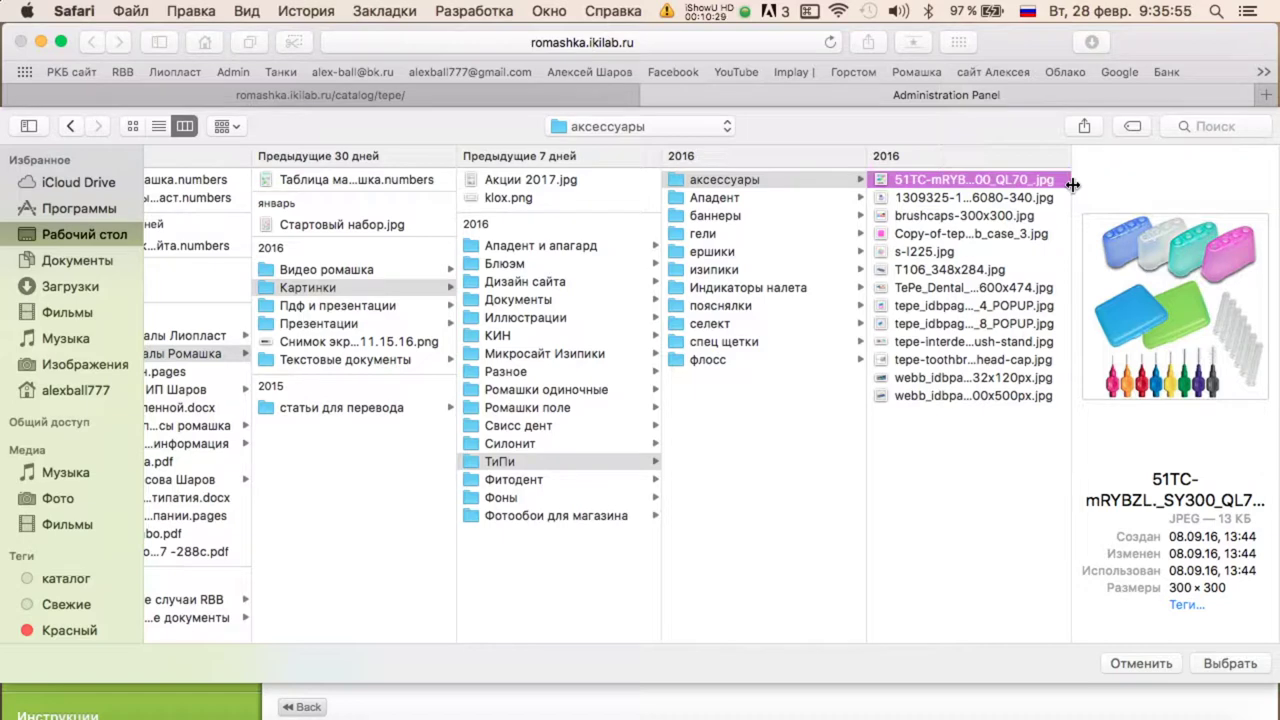
{"action": "key", "text": "Down"}
{"action": "key", "text": "Down"}
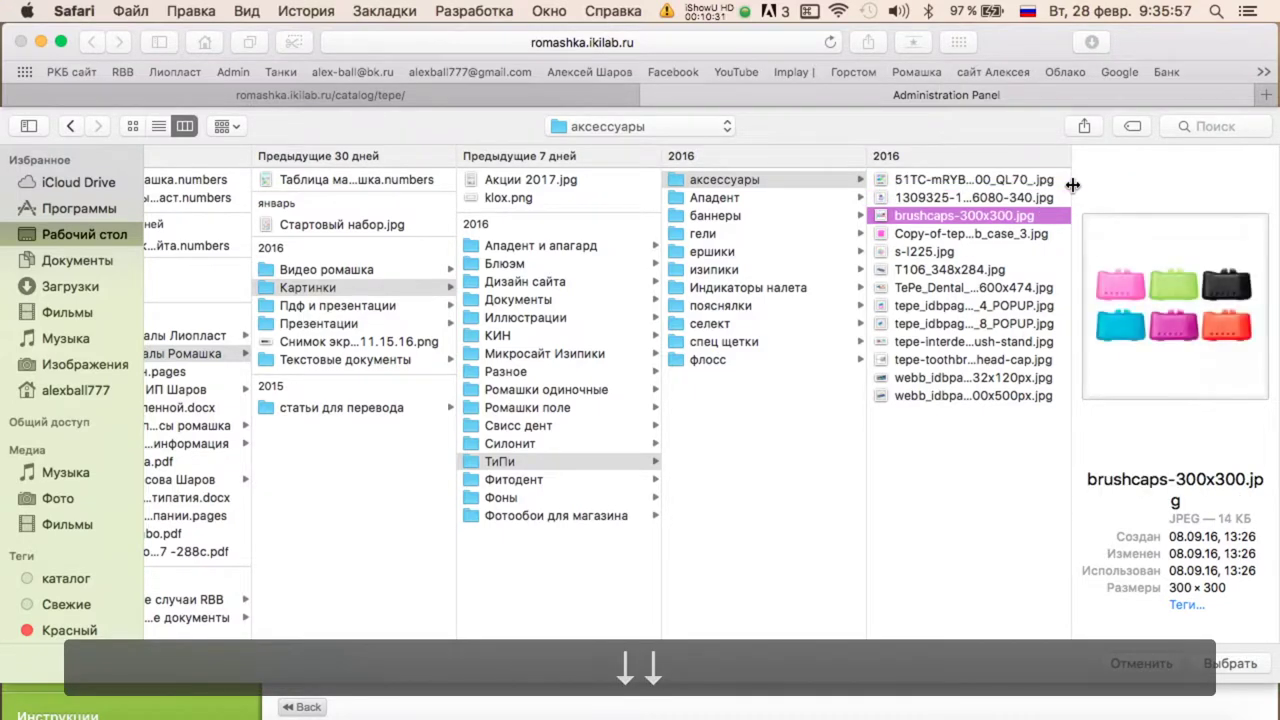
{"action": "key", "text": "Up"}
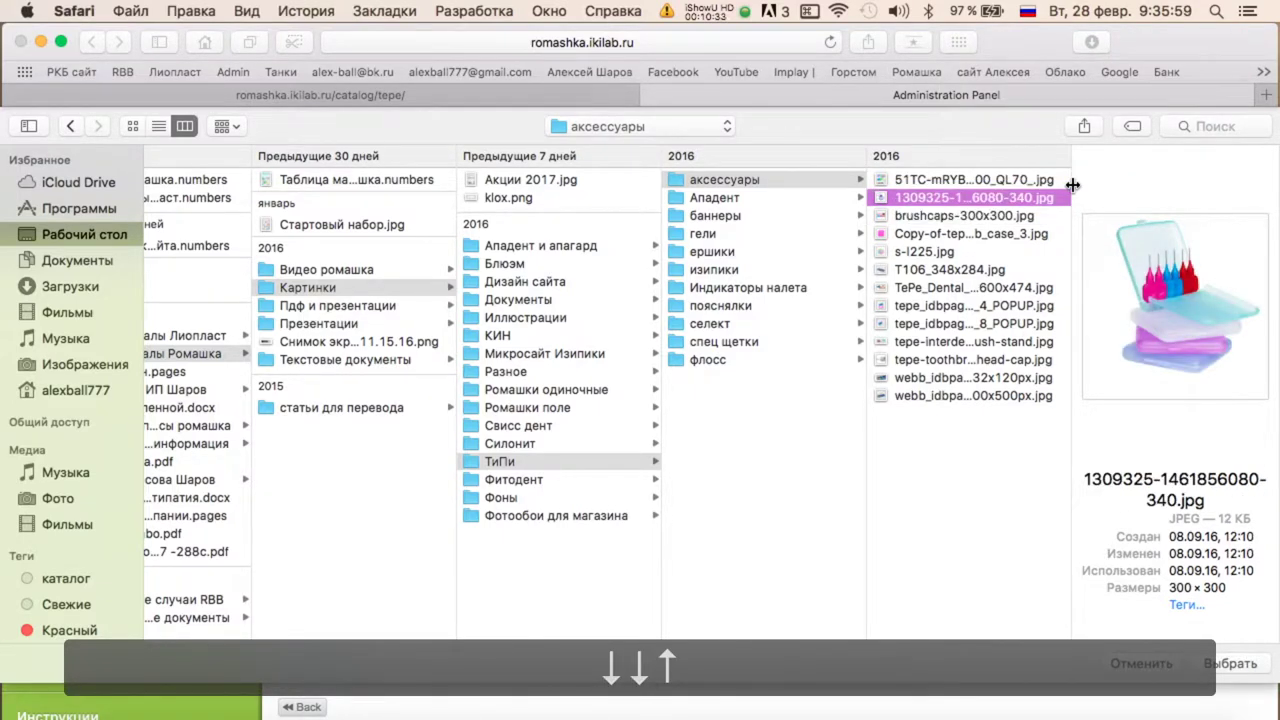
{"action": "key", "text": "Down"}
{"action": "key", "text": "Down"}
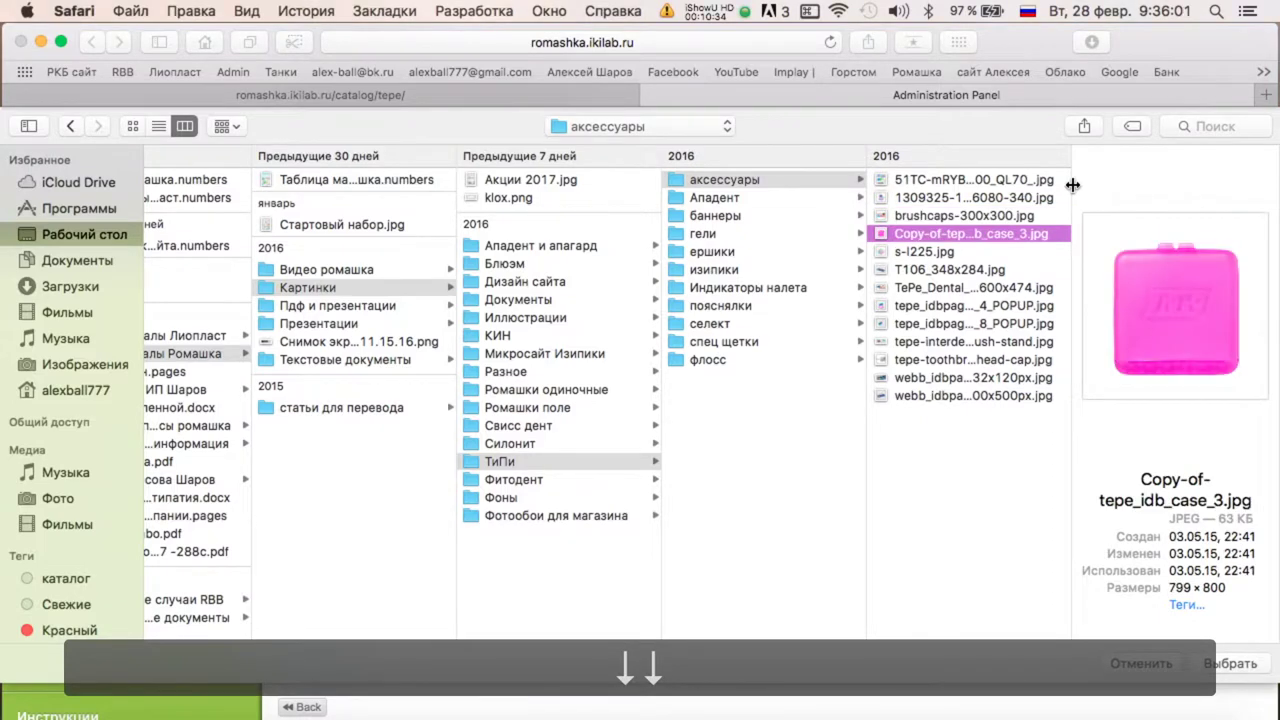
{"action": "key", "text": "Down"}
{"action": "key", "text": "Down"}
{"action": "key", "text": "Down"}
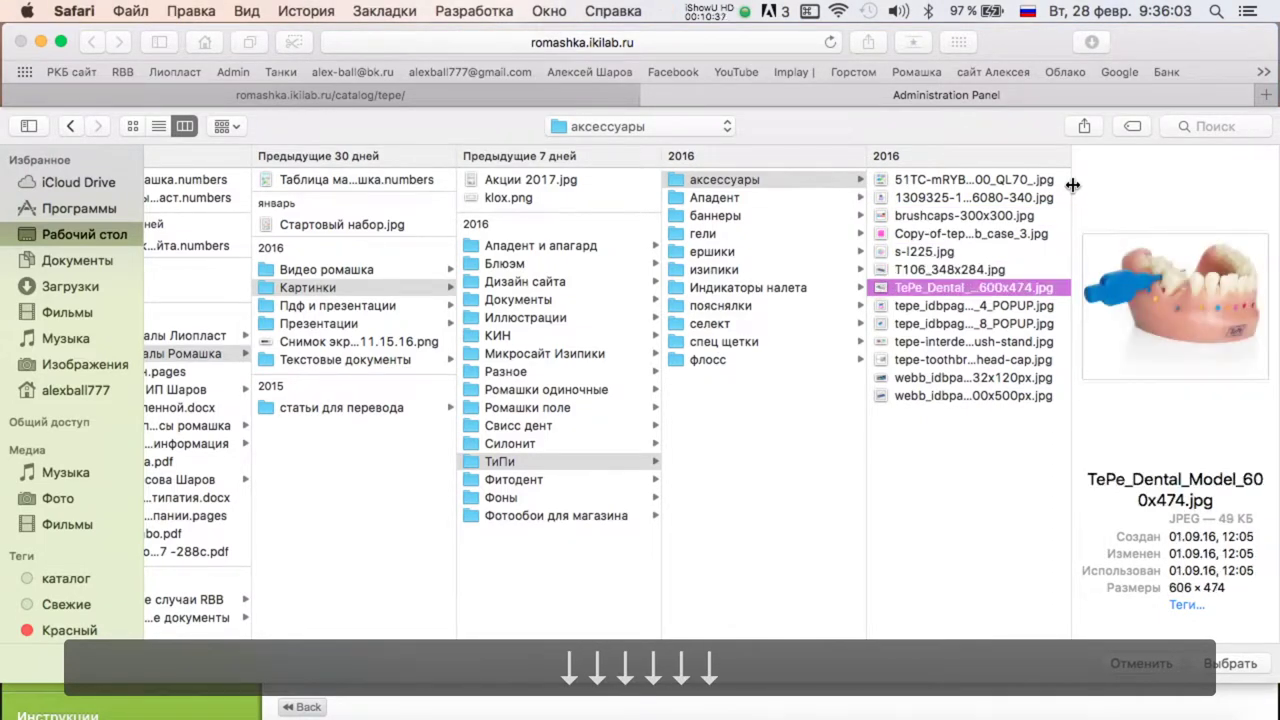
{"action": "key", "text": "Down"}
{"action": "key", "text": "Down"}
{"action": "key", "text": "Down"}
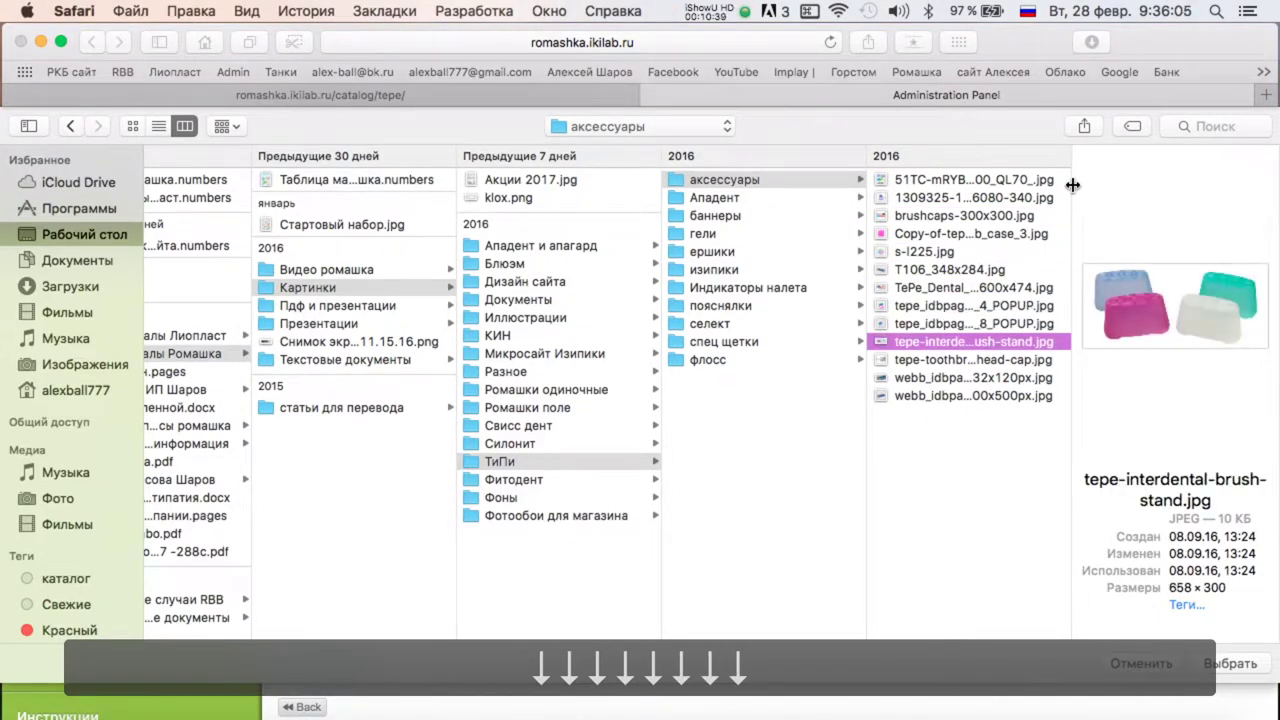
{"action": "key", "text": "Down"}
{"action": "key", "text": "Down"}
{"action": "key", "text": "Down"}
{"action": "key", "text": "Down"}
{"action": "left_click", "coordinate": [1021, 184]}
{"action": "key", "text": "Down"}
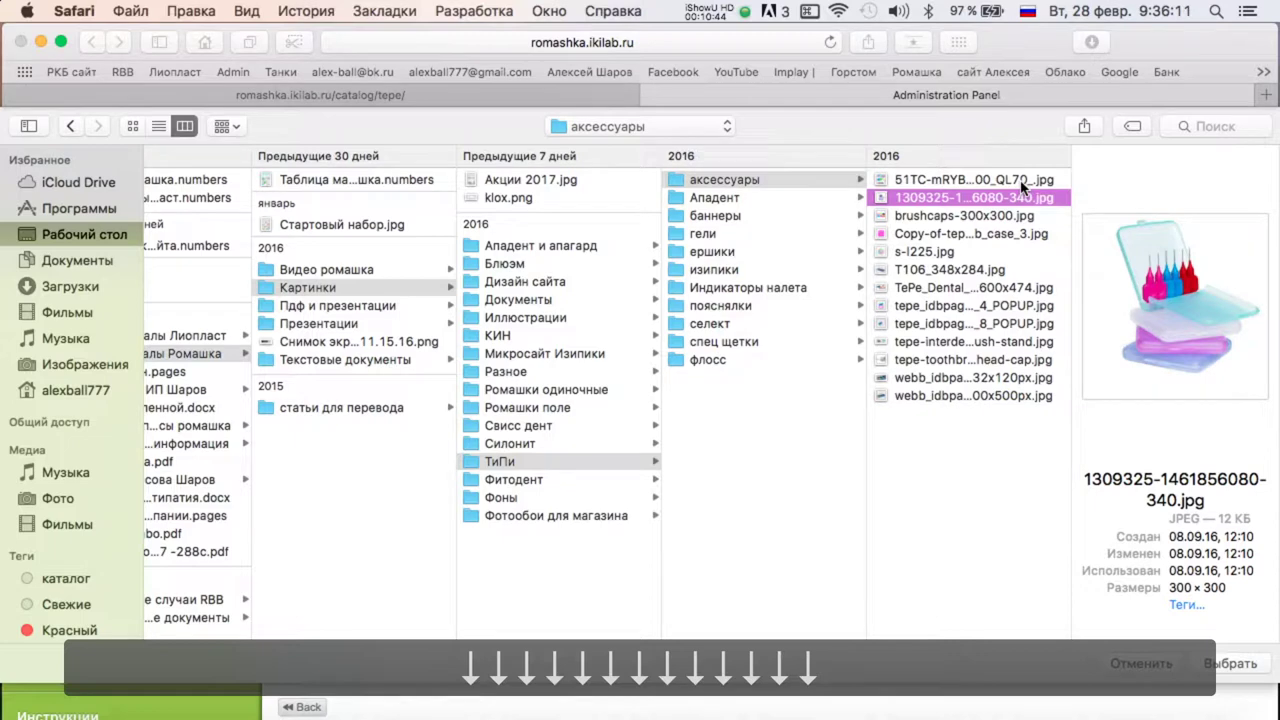
{"action": "key", "text": "Down"}
{"action": "key", "text": "Down"}
{"action": "key", "text": "Down"}
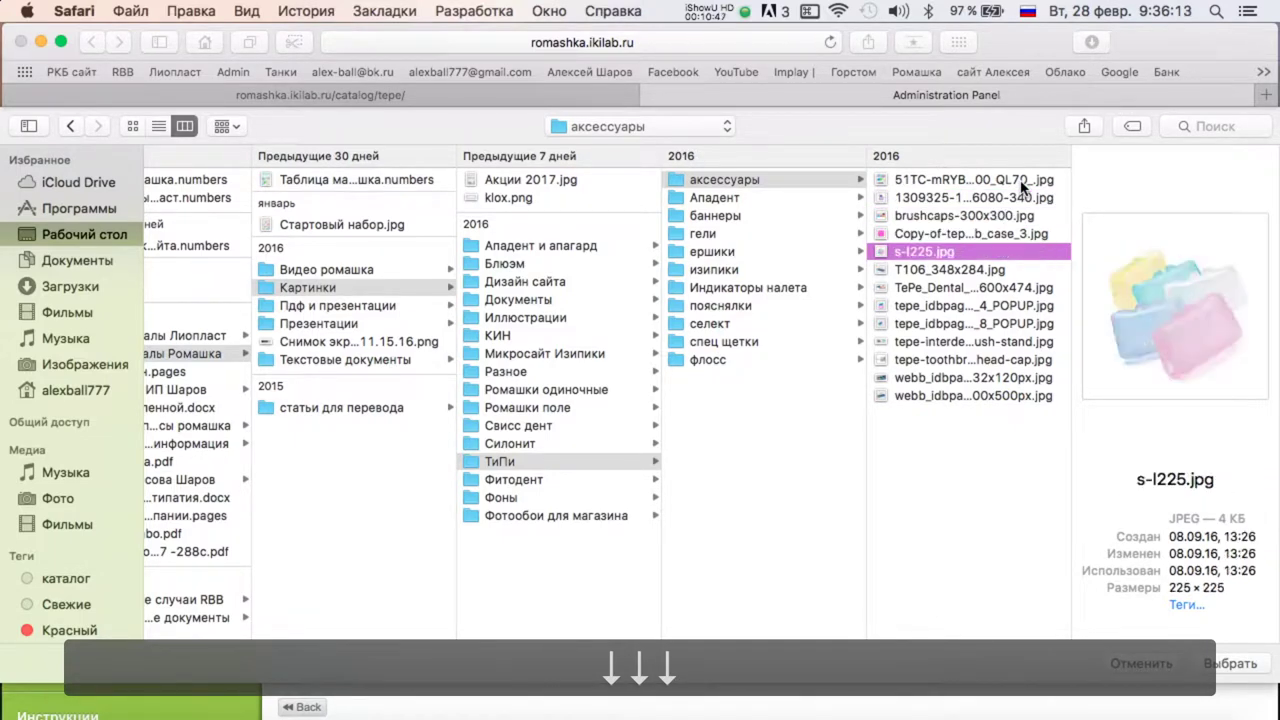
{"action": "key", "text": "Down"}
{"action": "key", "text": "Down"}
{"action": "key", "text": "Down"}
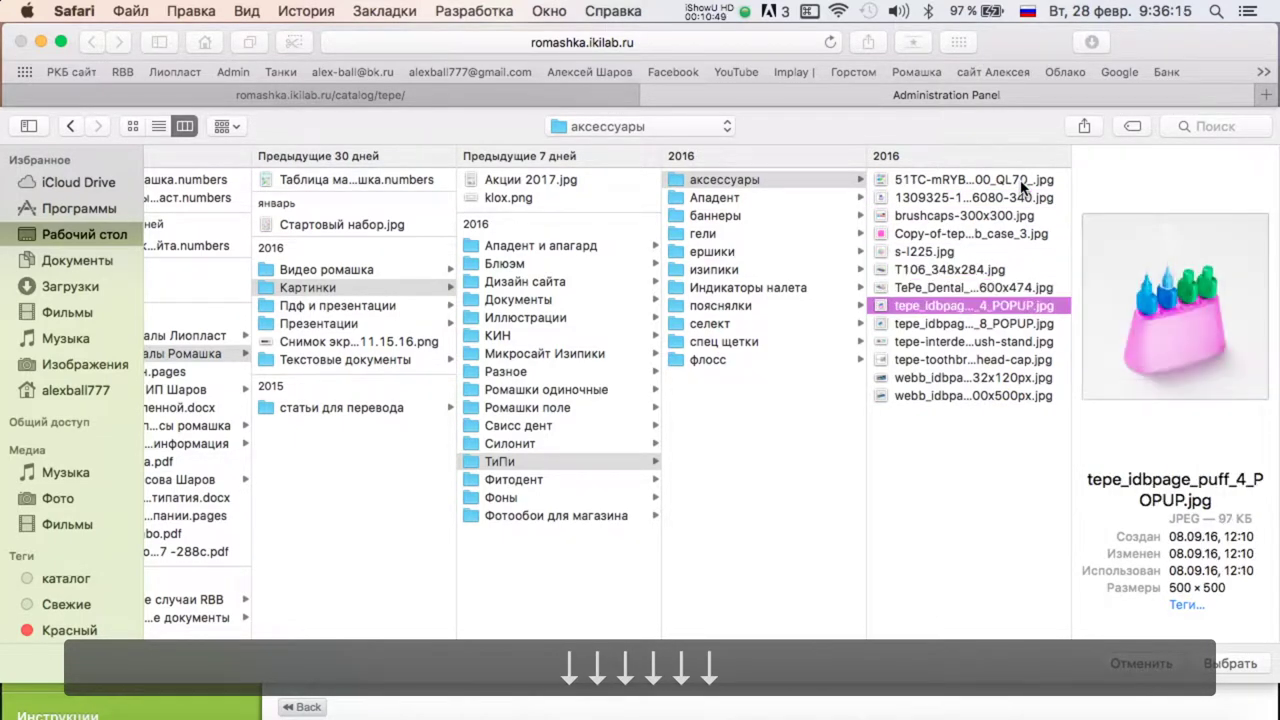
{"action": "key", "text": "Down"}
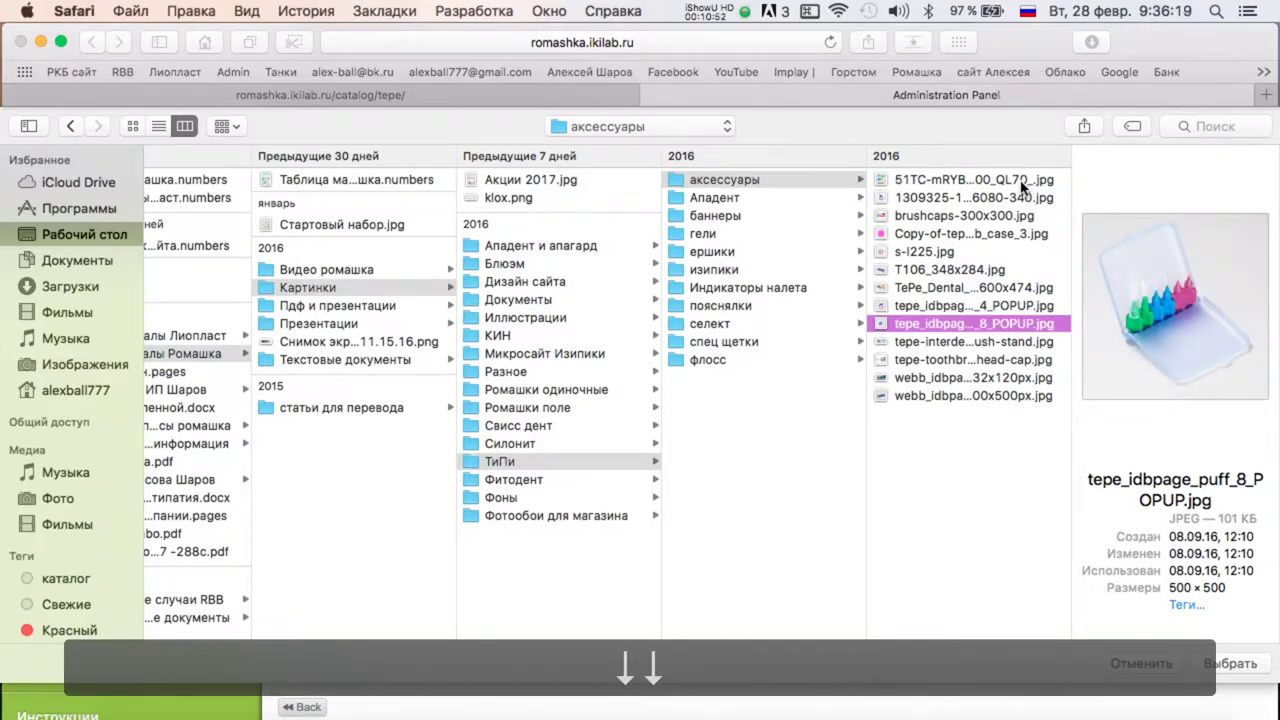
{"action": "key", "text": "Down"}
{"action": "key", "text": "Down"}
{"action": "key", "text": "Up"}
{"action": "key", "text": "Up"}
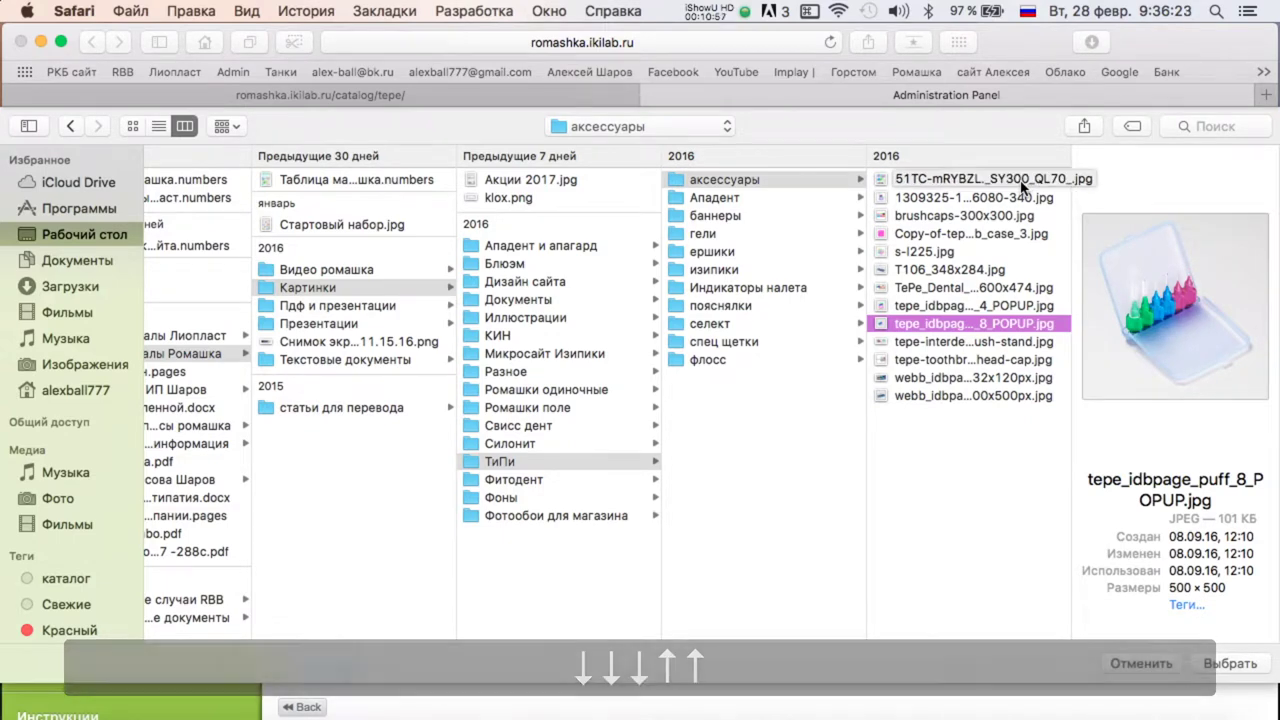
{"action": "left_click", "coordinate": [976, 214]}
{"action": "left_click", "coordinate": [976, 198]}
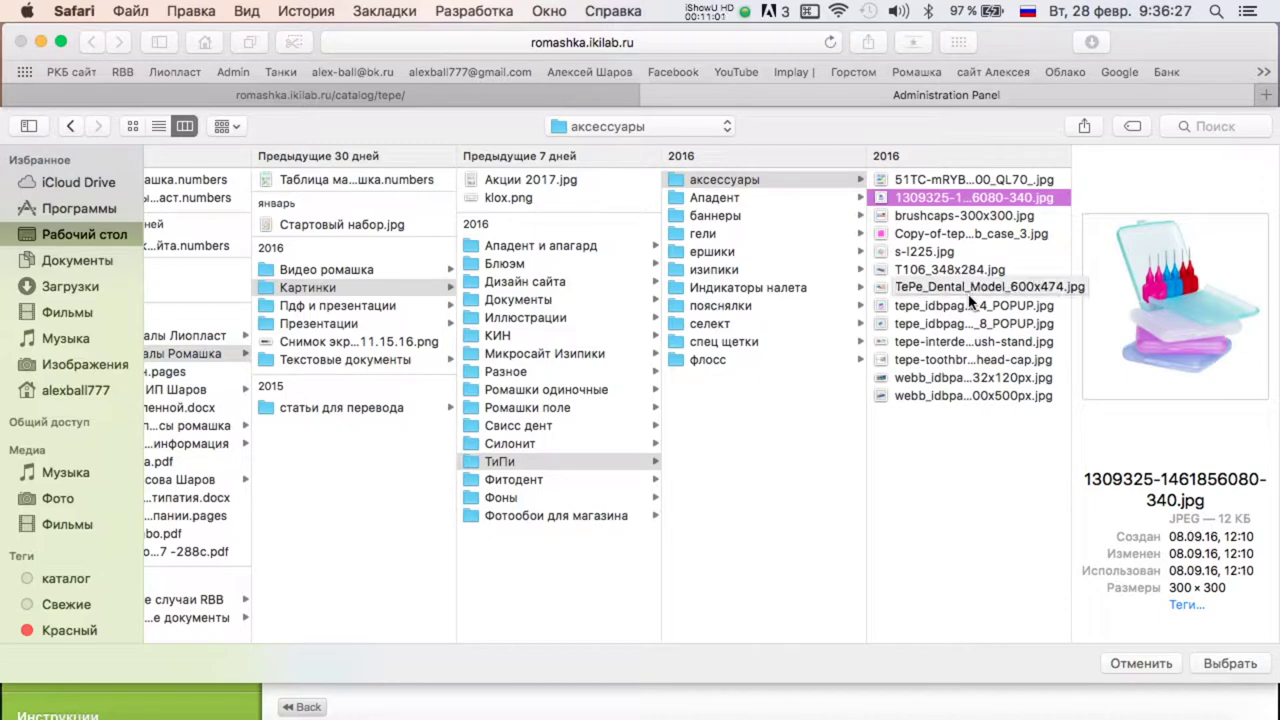
{"action": "key", "text": "Return"}
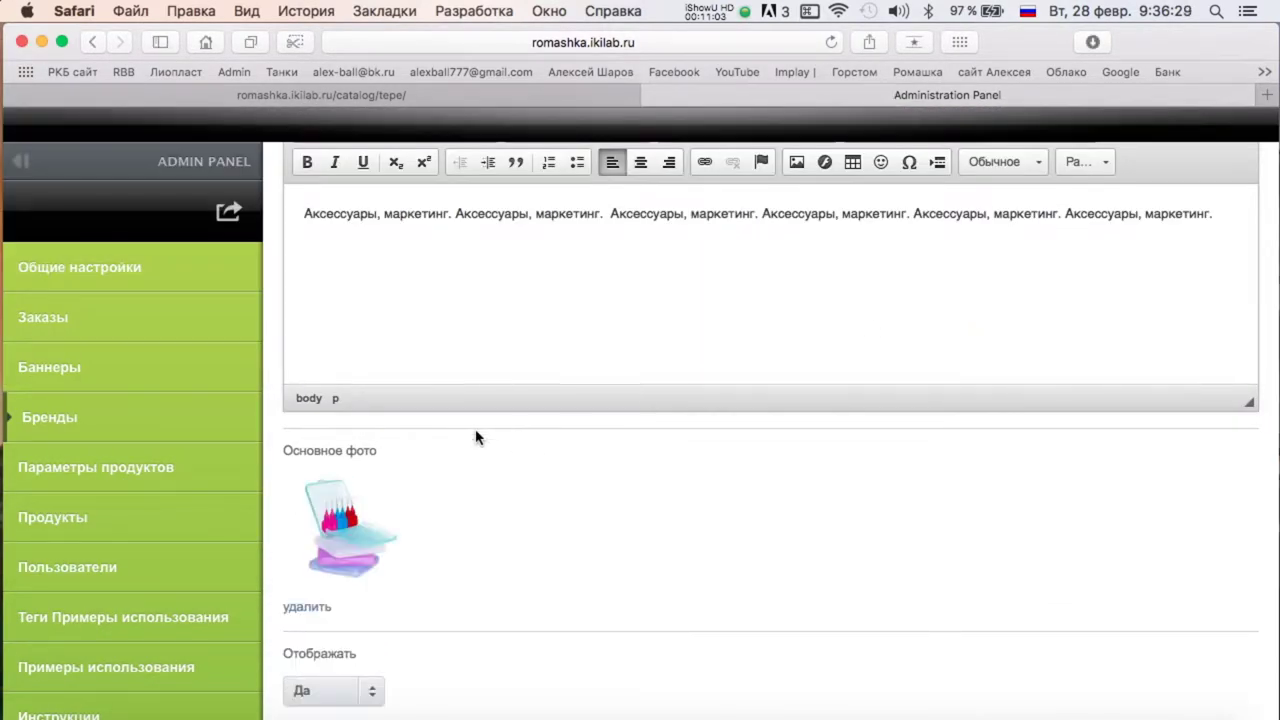
{"action": "scroll", "coordinate": [530, 427], "scroll_direction": "down", "scroll_amount": 2}
{"action": "left_click", "coordinate": [329, 649]}
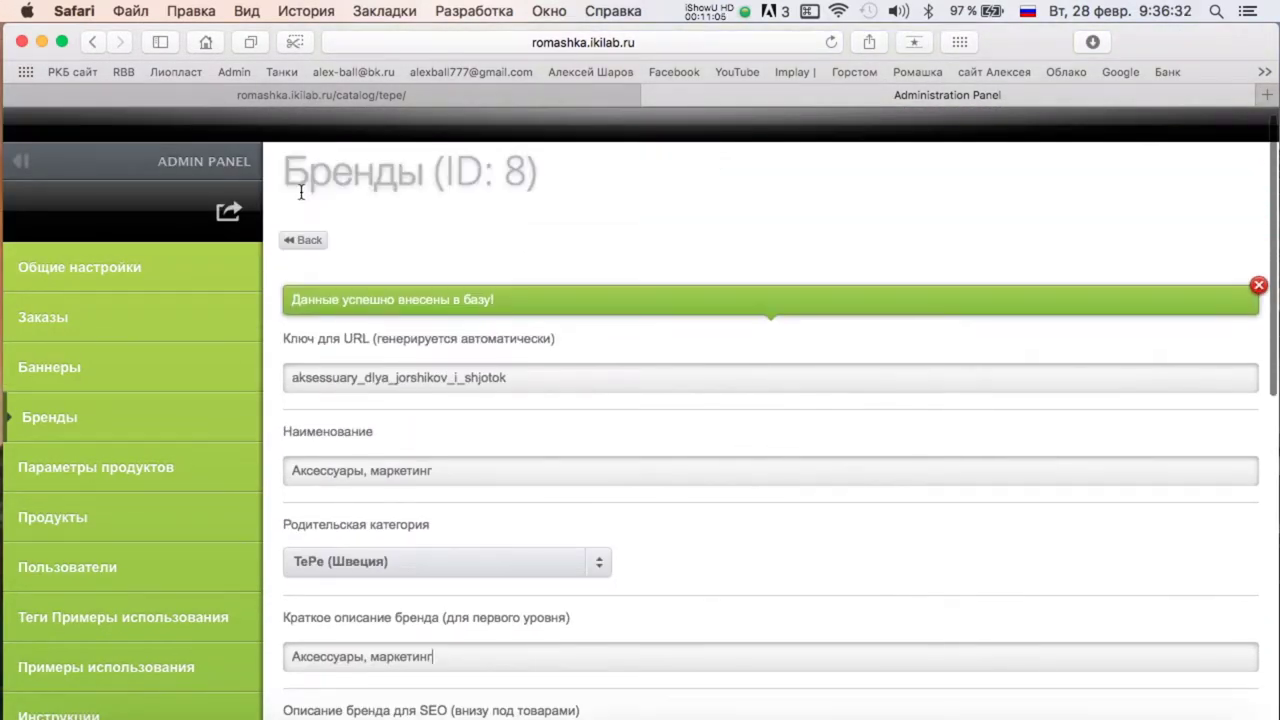
Check the subcategories on the reloaded TePe catalogue page, and return to the admin list of TePe subcategories.
{"action": "left_click", "coordinate": [140, 95]}
{"action": "key", "text": "super+r"}
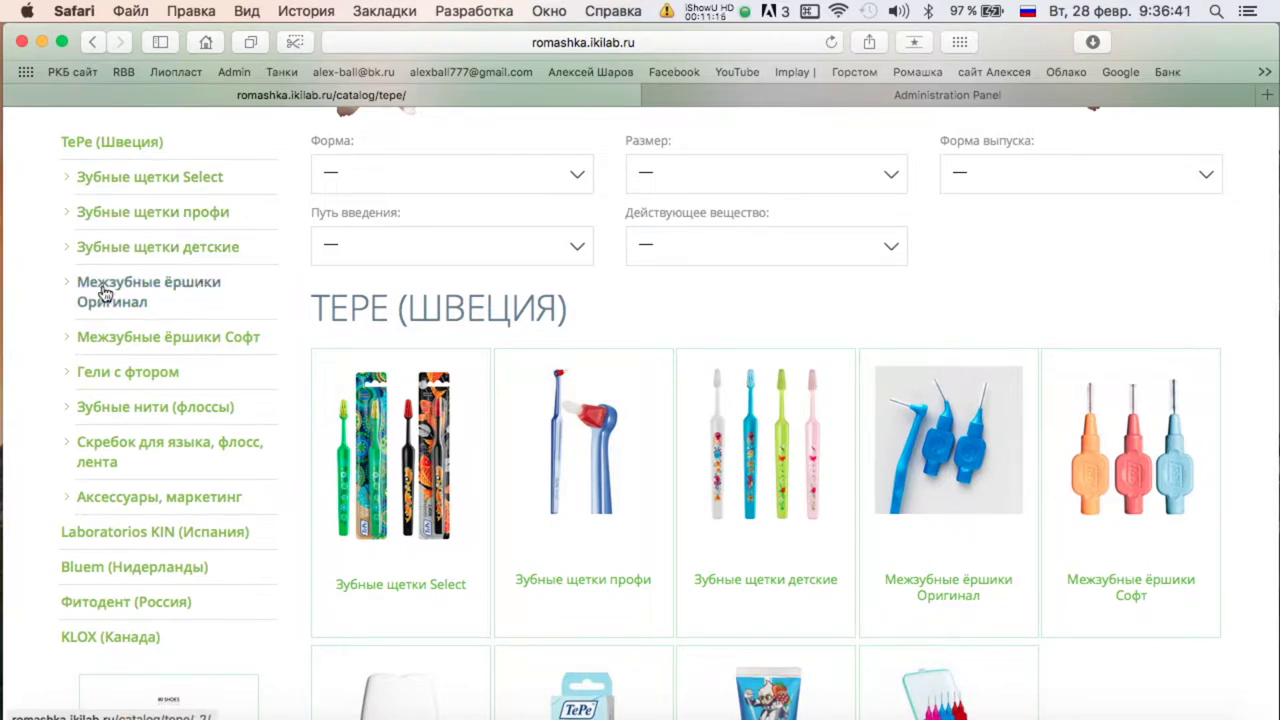
{"action": "left_click", "coordinate": [714, 98]}
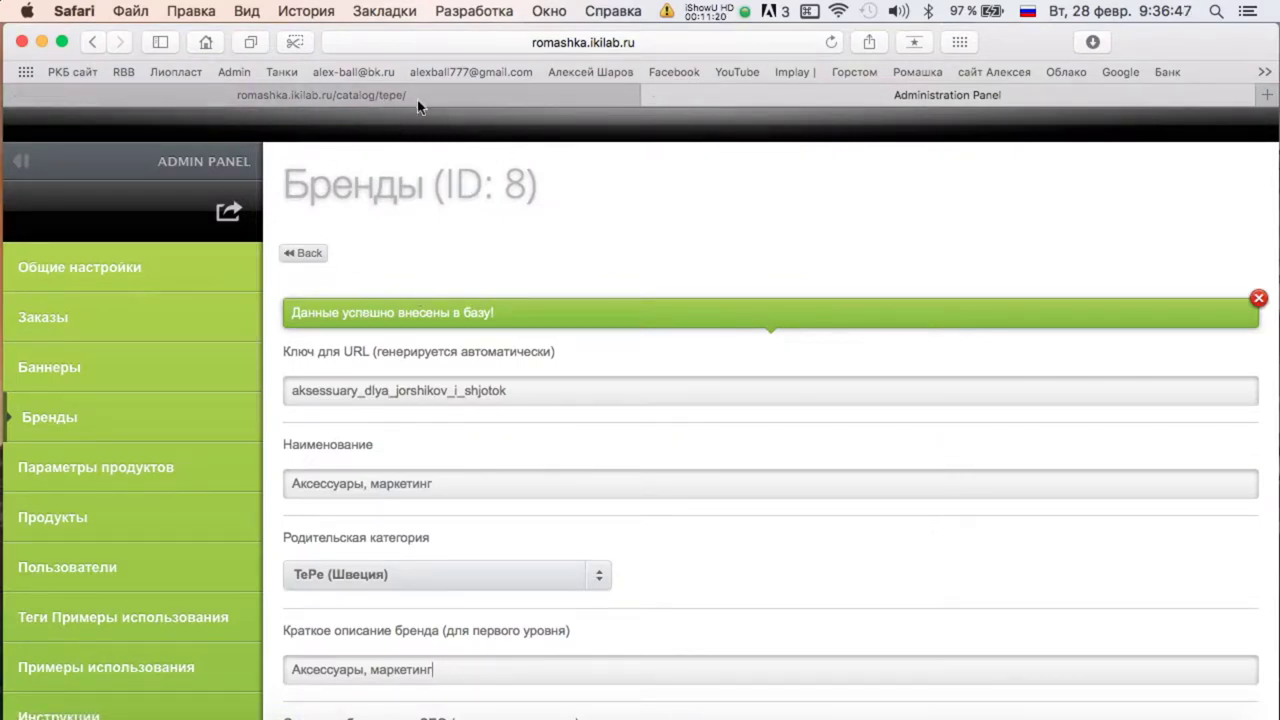
{"action": "left_click", "coordinate": [310, 258]}
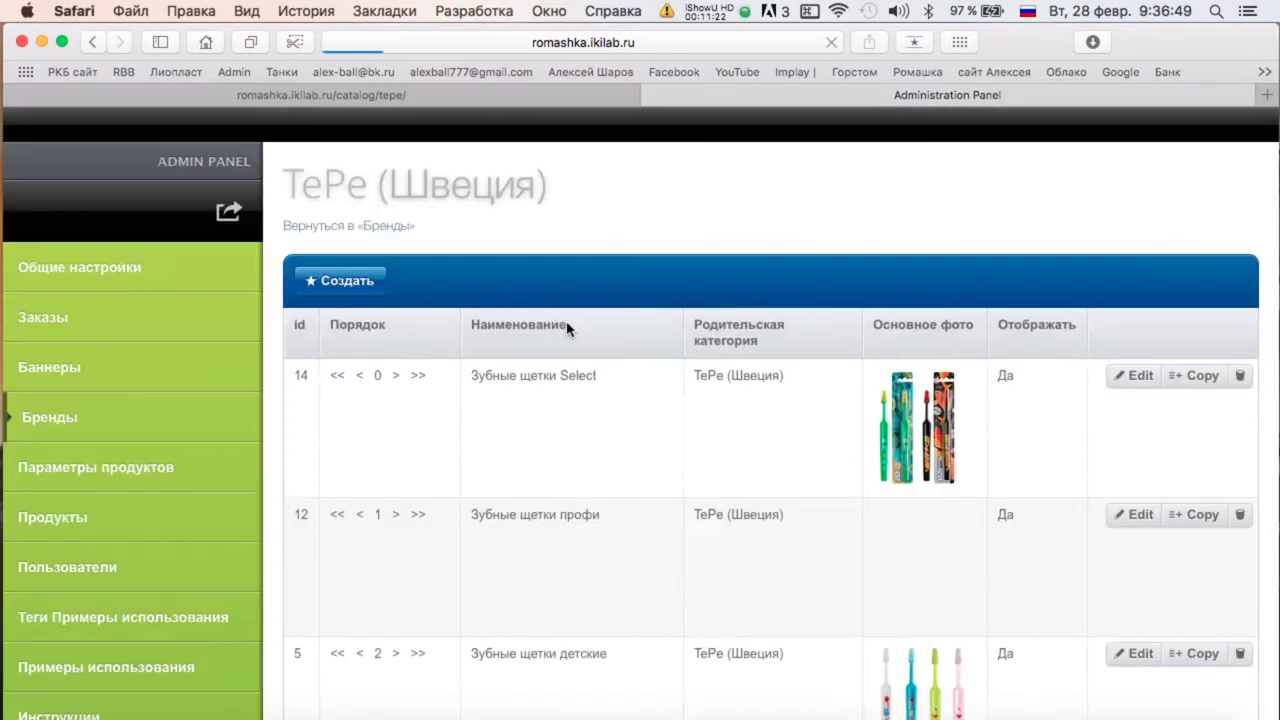
{"action": "scroll", "coordinate": [566, 330], "scroll_direction": "down", "scroll_amount": 2}
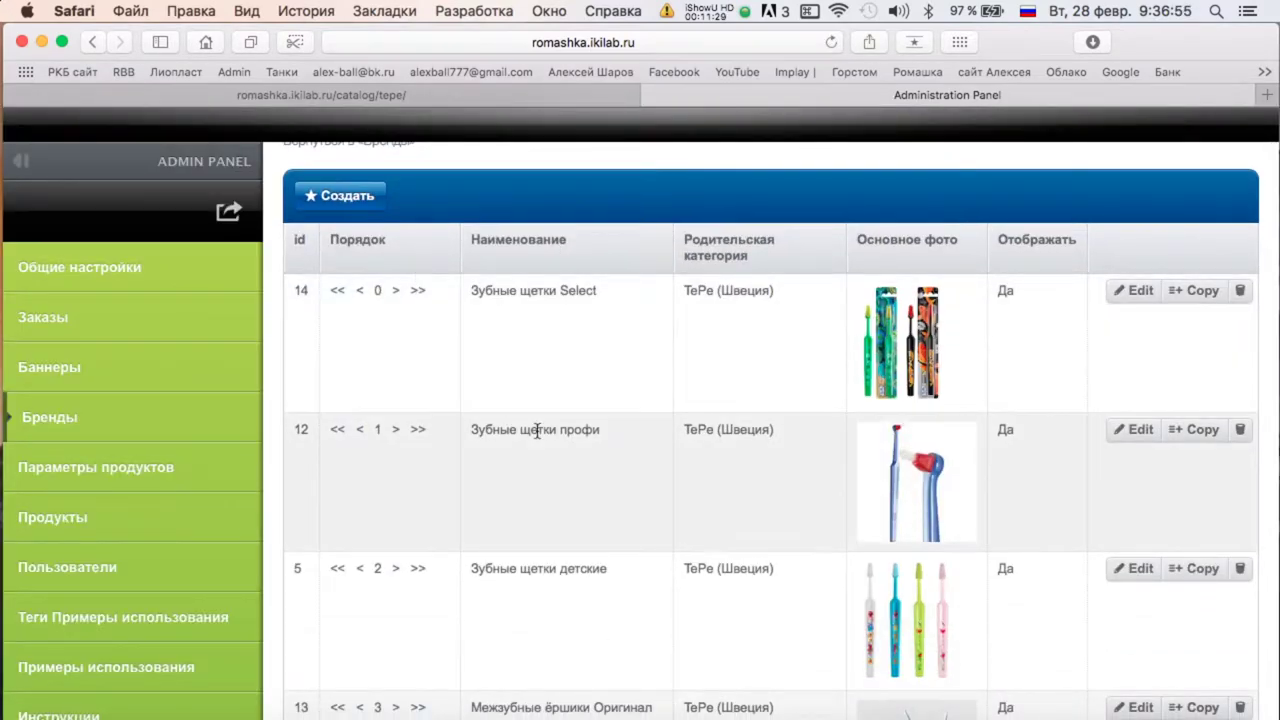
{"action": "left_click", "coordinate": [1133, 290]}
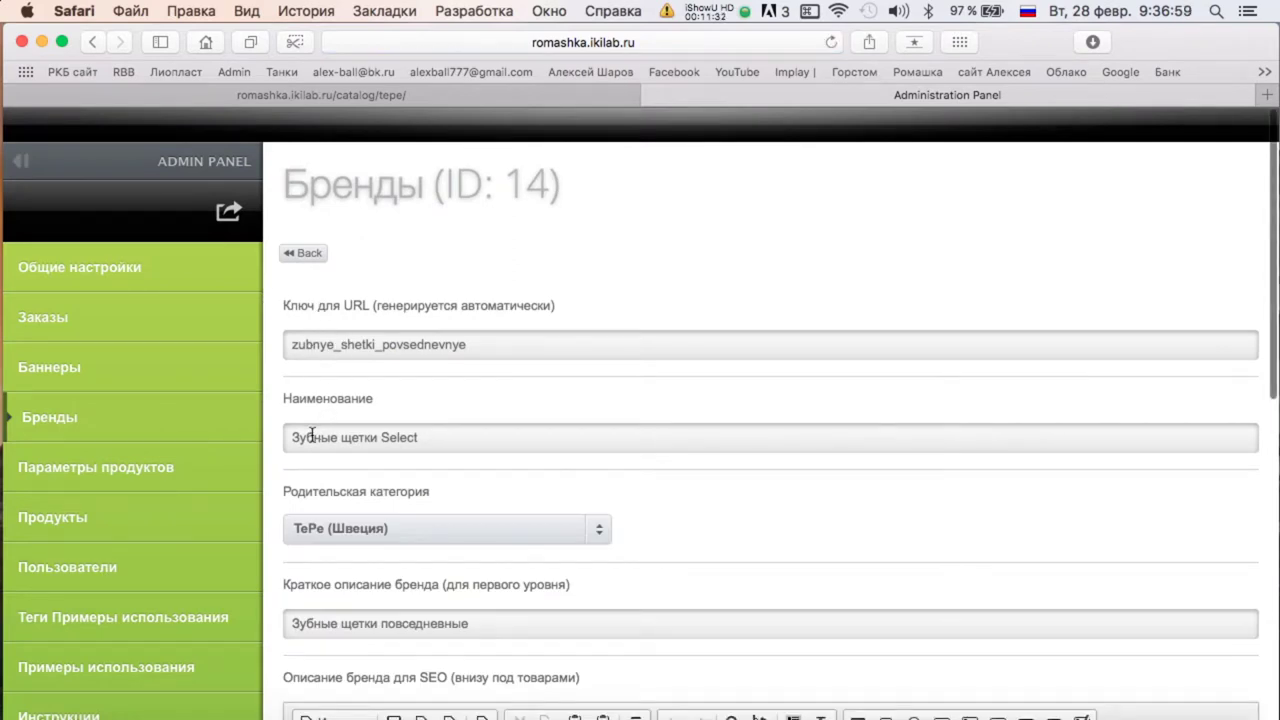
{"action": "double_click", "coordinate": [311, 434]}
{"action": "key", "text": "BackSpace"}
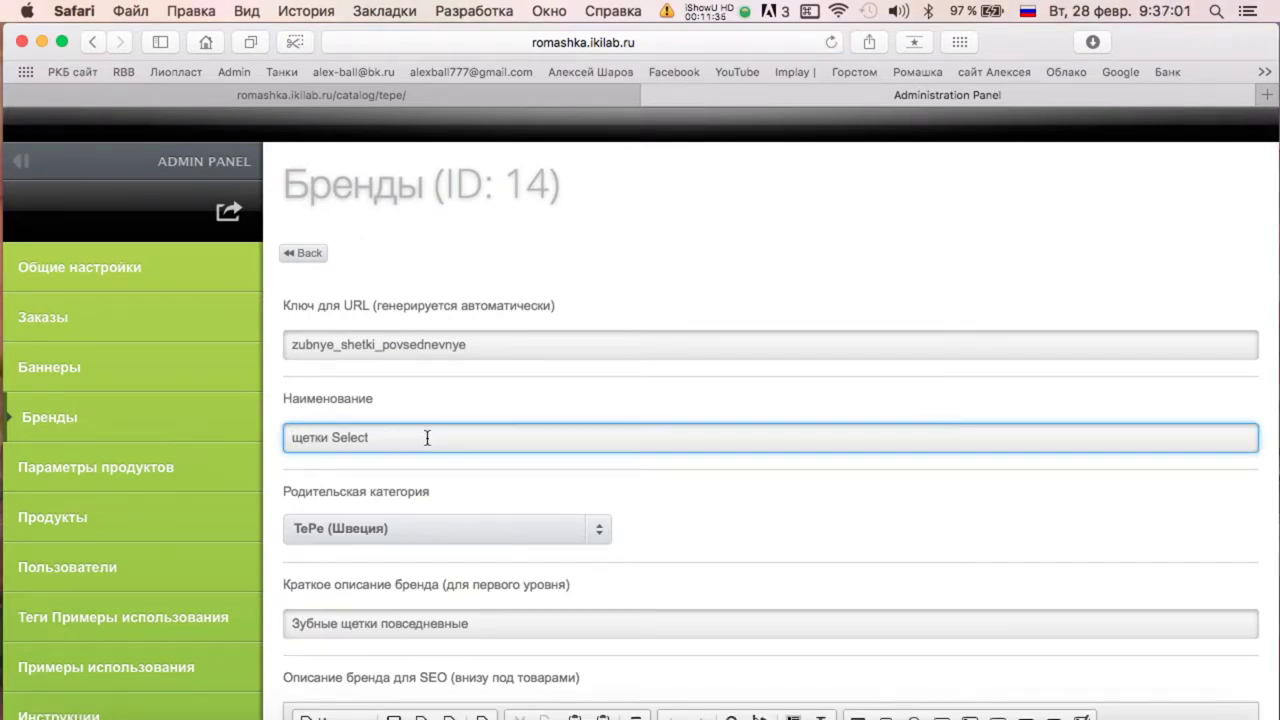
{"action": "key", "text": "super+z"}
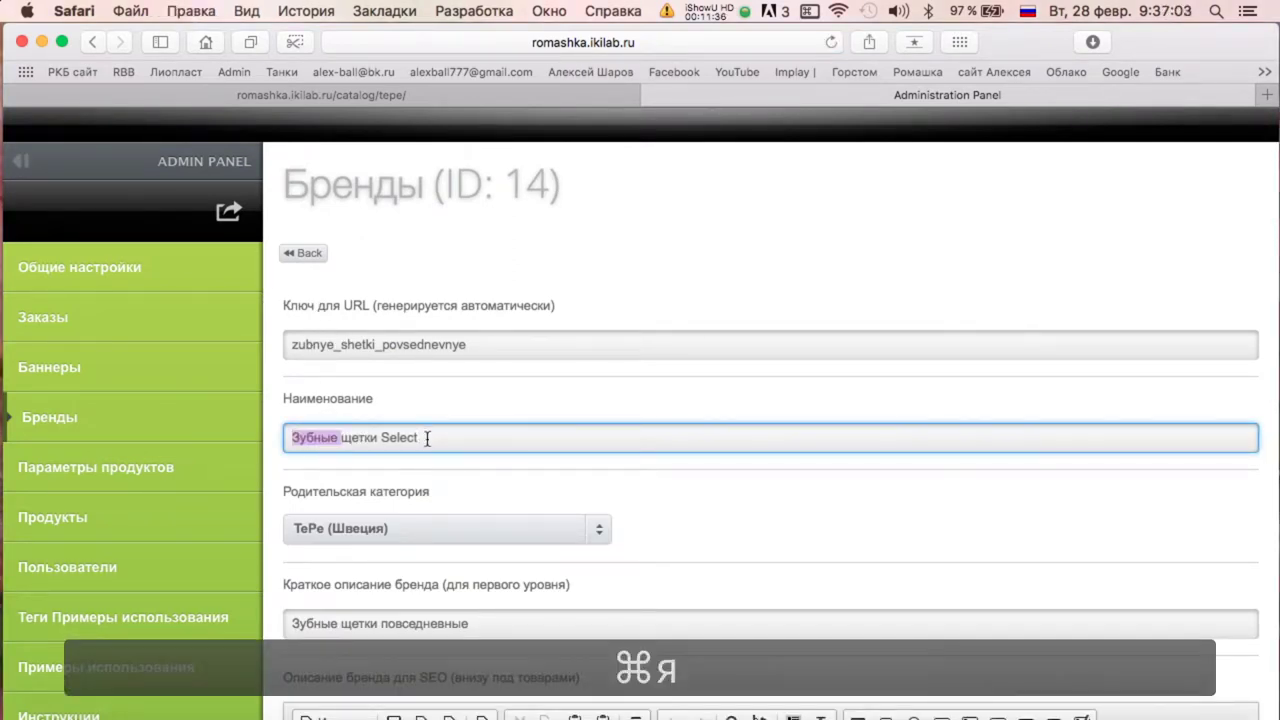
{"action": "left_click", "coordinate": [652, 488]}
{"action": "scroll", "coordinate": [652, 488], "scroll_direction": "down", "scroll_amount": 3}
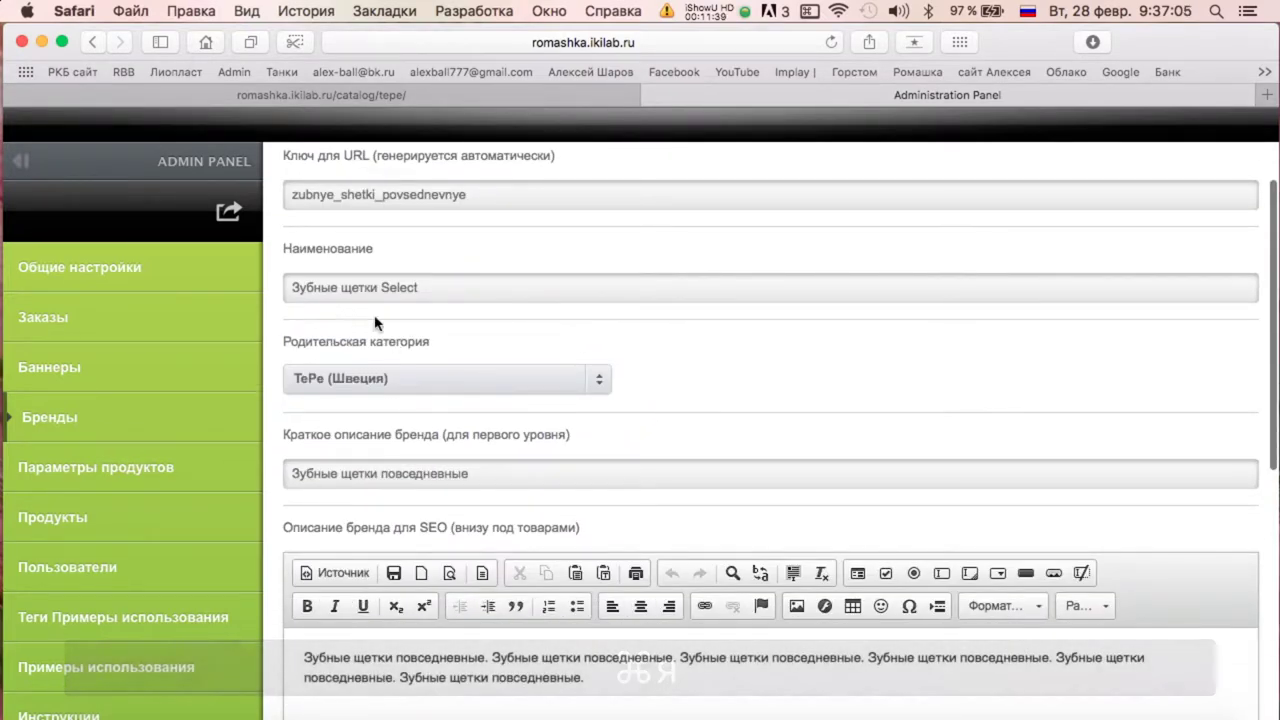
{"action": "scroll", "coordinate": [750, 408], "scroll_direction": "up", "scroll_amount": 3}
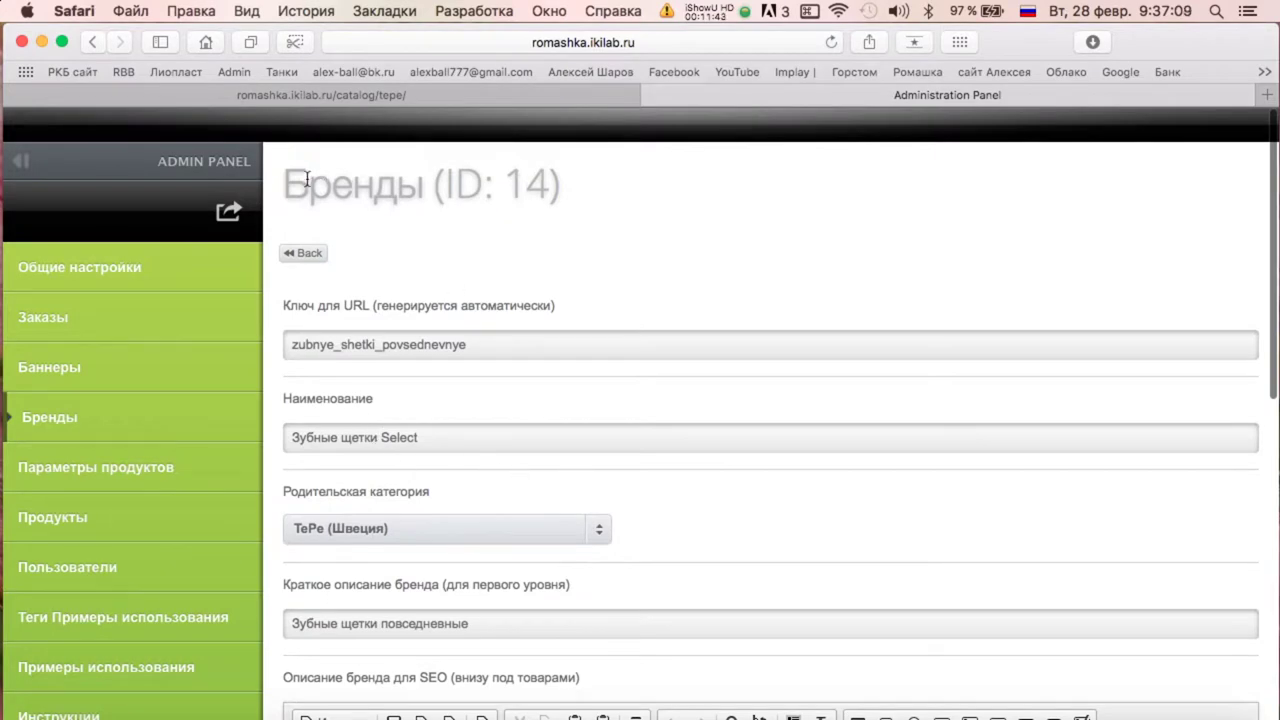
{"action": "left_click", "coordinate": [288, 254]}
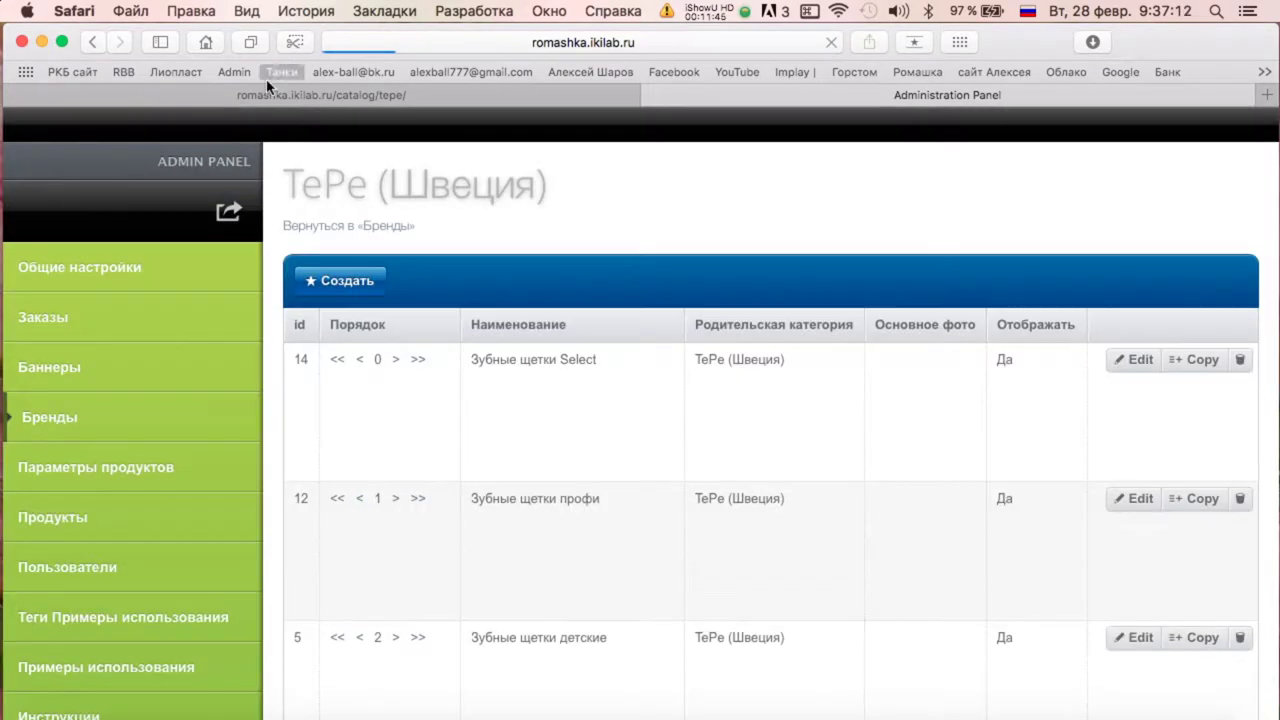
Review the subcategory names on the reloaded public TePe catalogue page, and go back to the admin list.
{"action": "left_click", "coordinate": [270, 95]}
{"action": "key", "text": "super+r"}
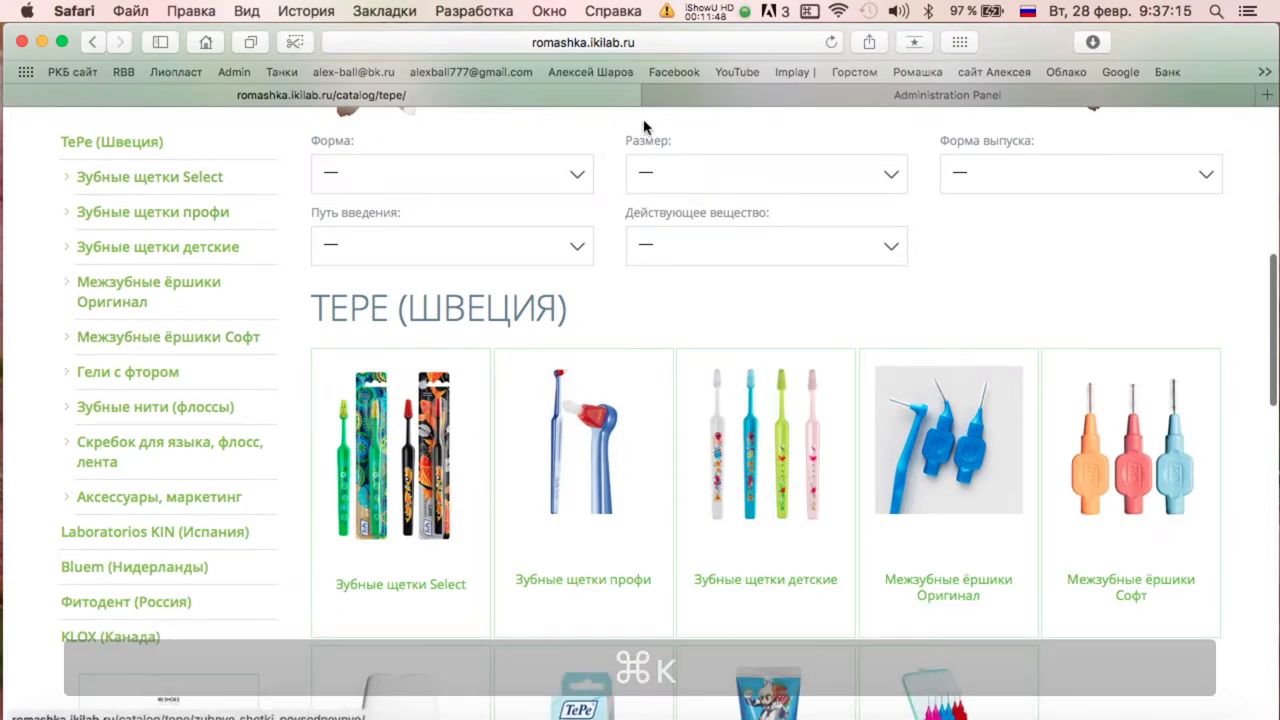
{"action": "left_click", "coordinate": [726, 101]}
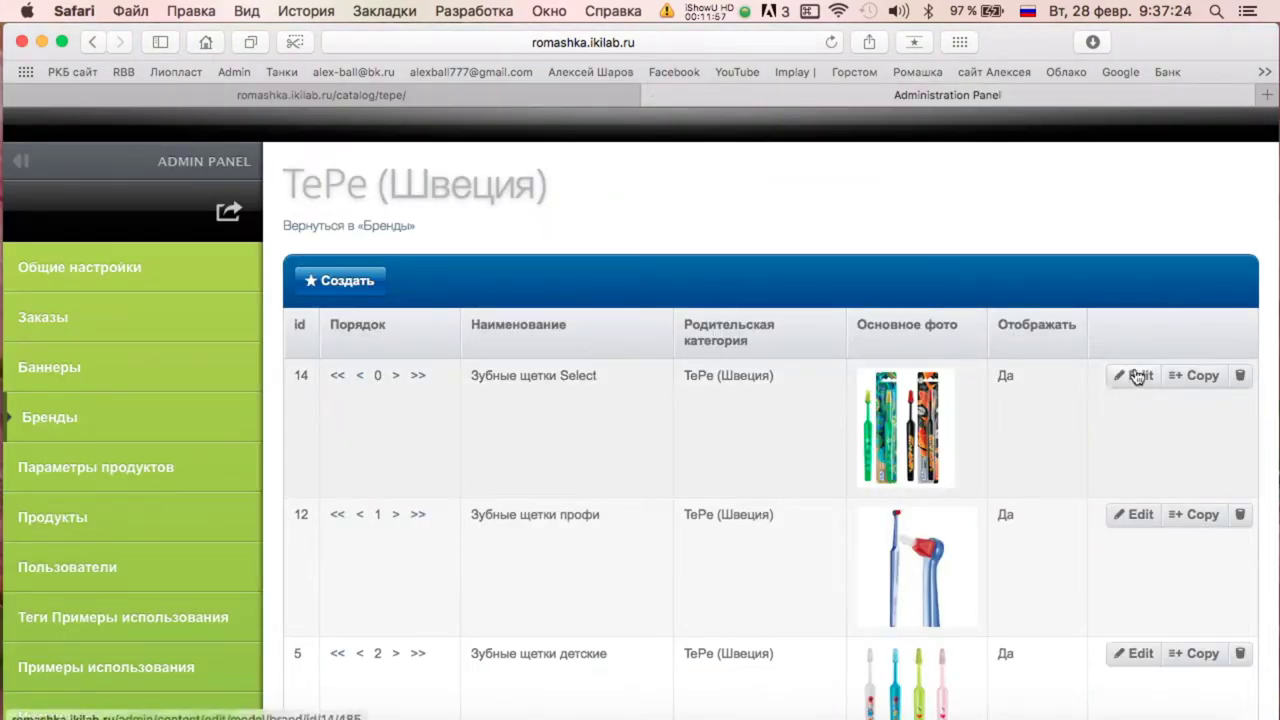
Rename the subcategory «Зубные щетки Select» as «Щетки Select» and save it.
{"action": "left_click", "coordinate": [1137, 376]}
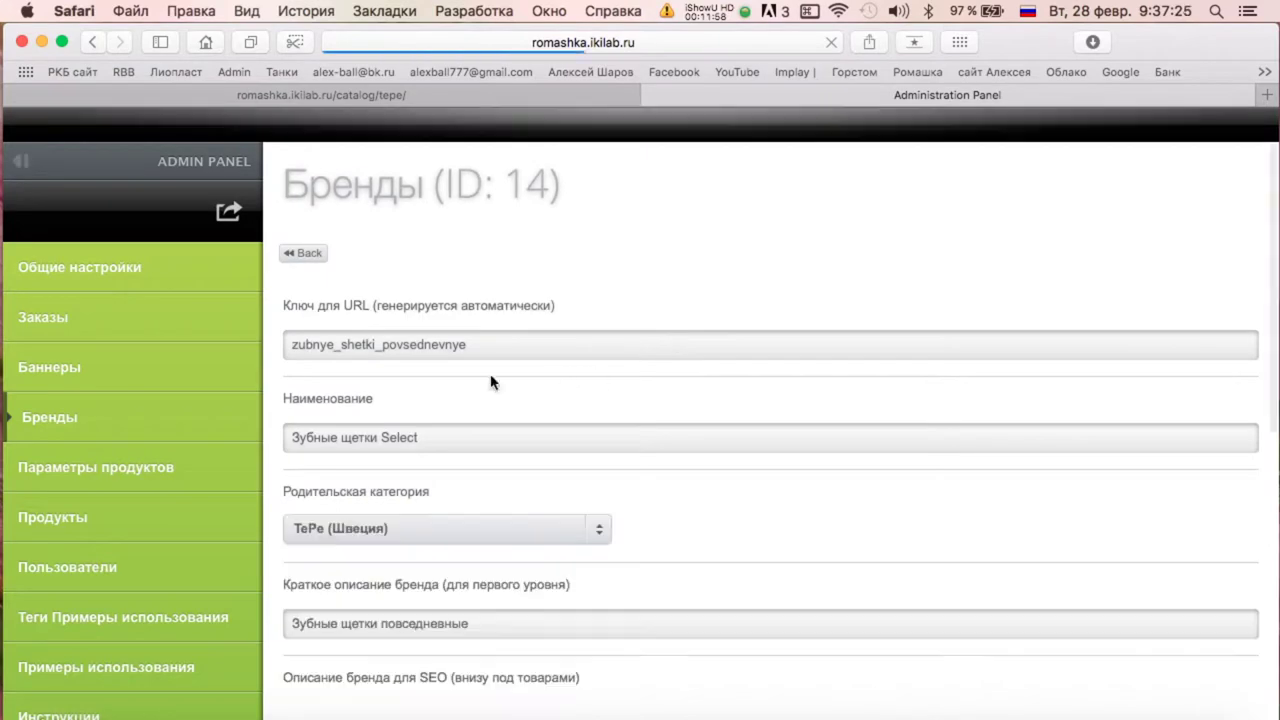
{"action": "double_click", "coordinate": [321, 435]}
{"action": "key", "text": "Delete"}
{"action": "key", "text": "Delete"}
{"action": "key", "text": "Delete"}
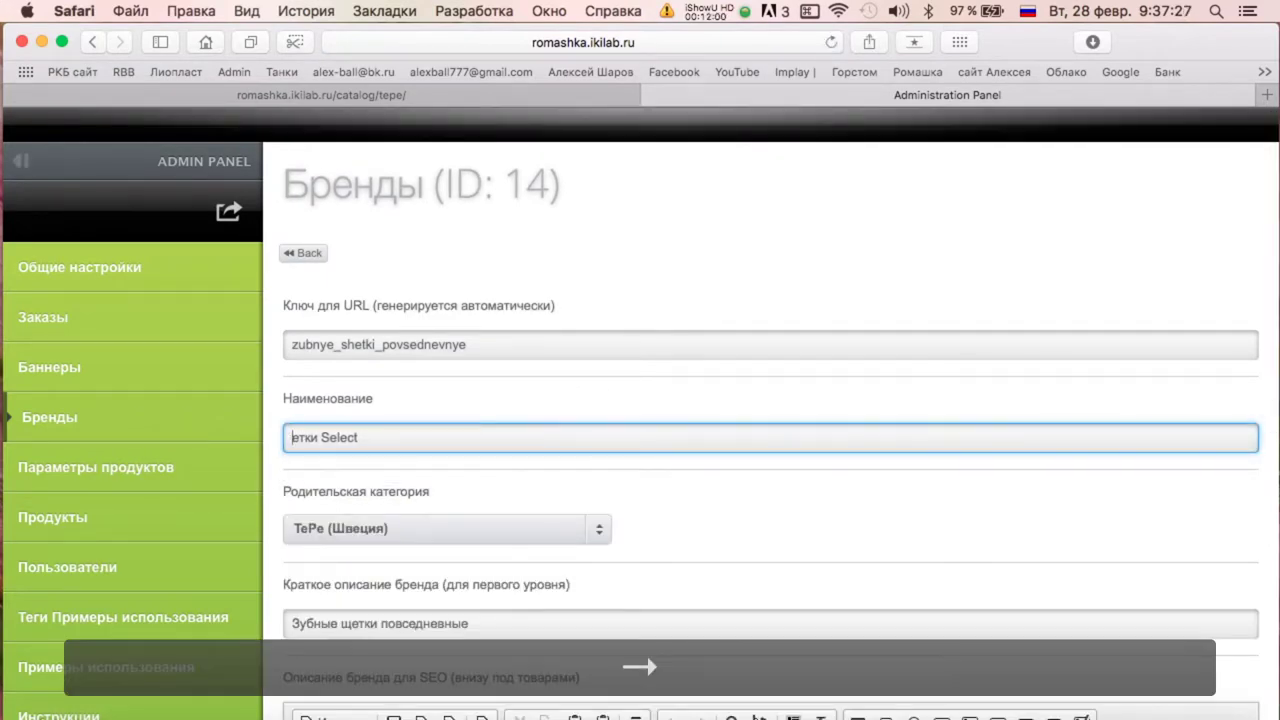
{"action": "left_click", "coordinate": [543, 484]}
{"action": "scroll", "coordinate": [541, 482], "scroll_direction": "down", "scroll_amount": 5}
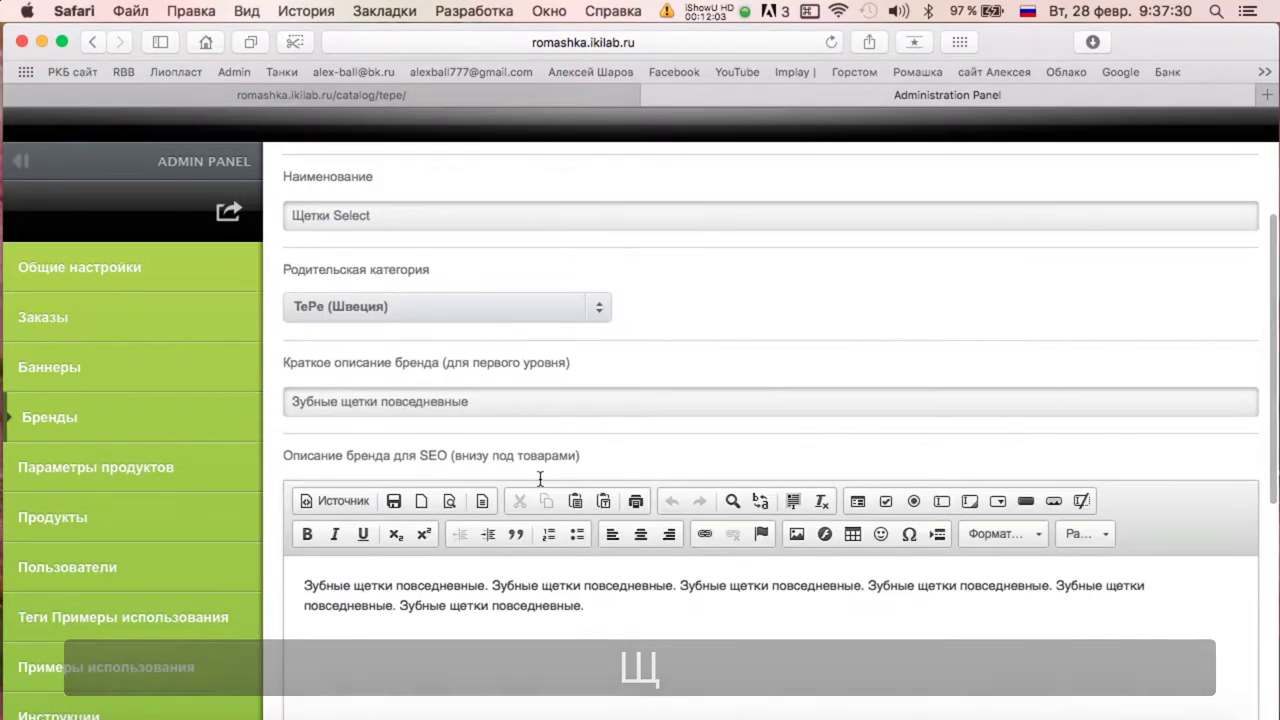
{"action": "scroll", "coordinate": [540, 482], "scroll_direction": "down", "scroll_amount": 5}
{"action": "left_click", "coordinate": [329, 653]}
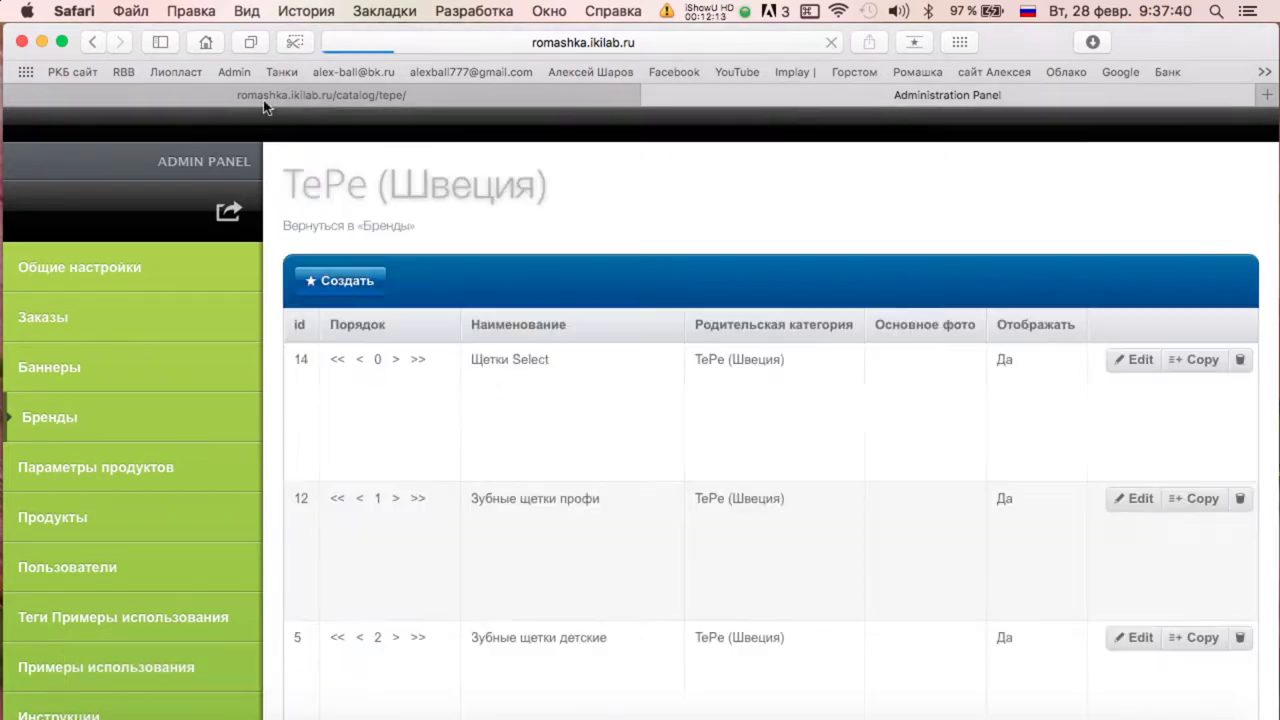
Check the new name of the Select subcategory on the reloaded TePe catalogue page.
{"action": "left_click", "coordinate": [320, 95]}
{"action": "key", "text": "super+r"}
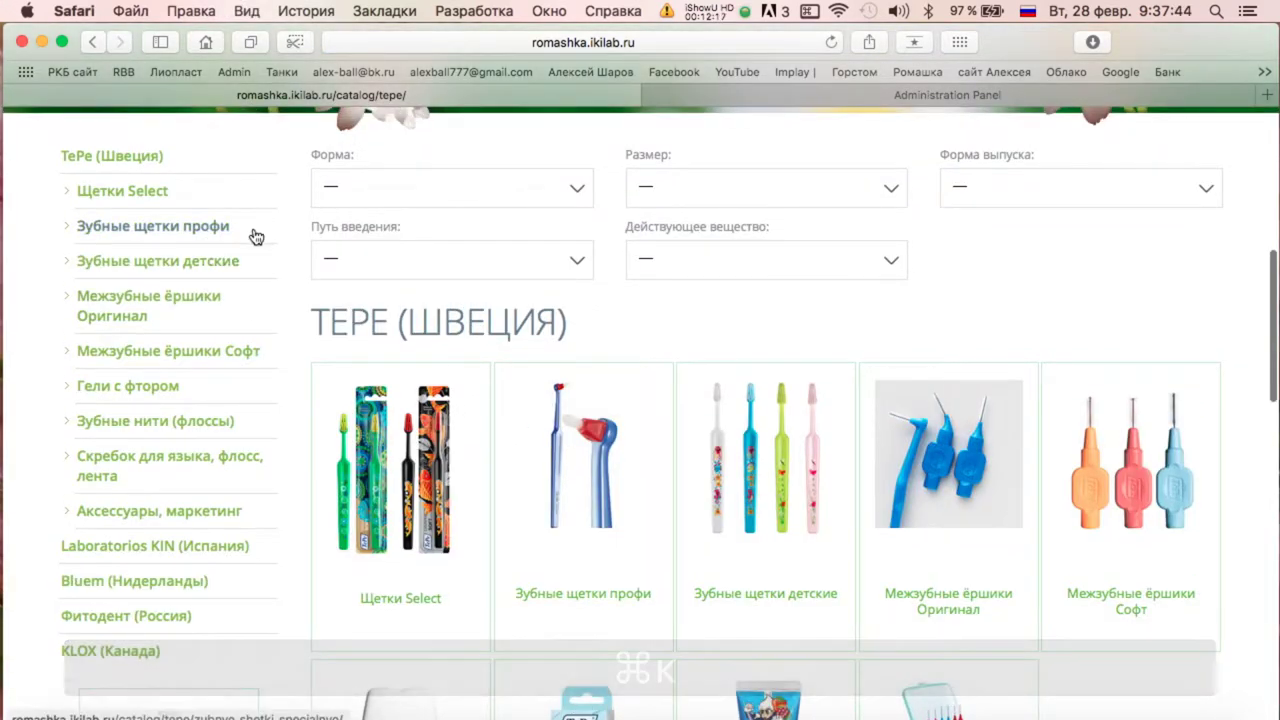
{"action": "left_click", "coordinate": [770, 95]}
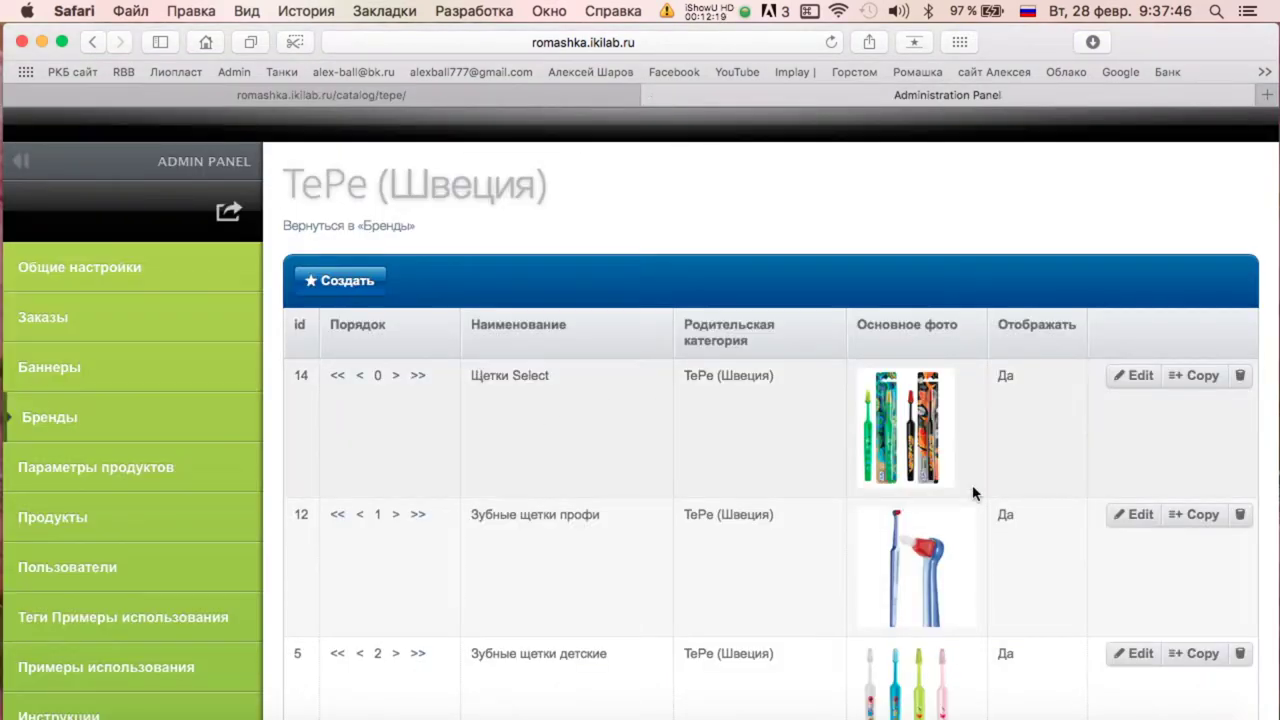
Change the name of the subcategory «Зубные щетки профи» to «Щётки профи».
{"action": "left_click", "coordinate": [1133, 514]}
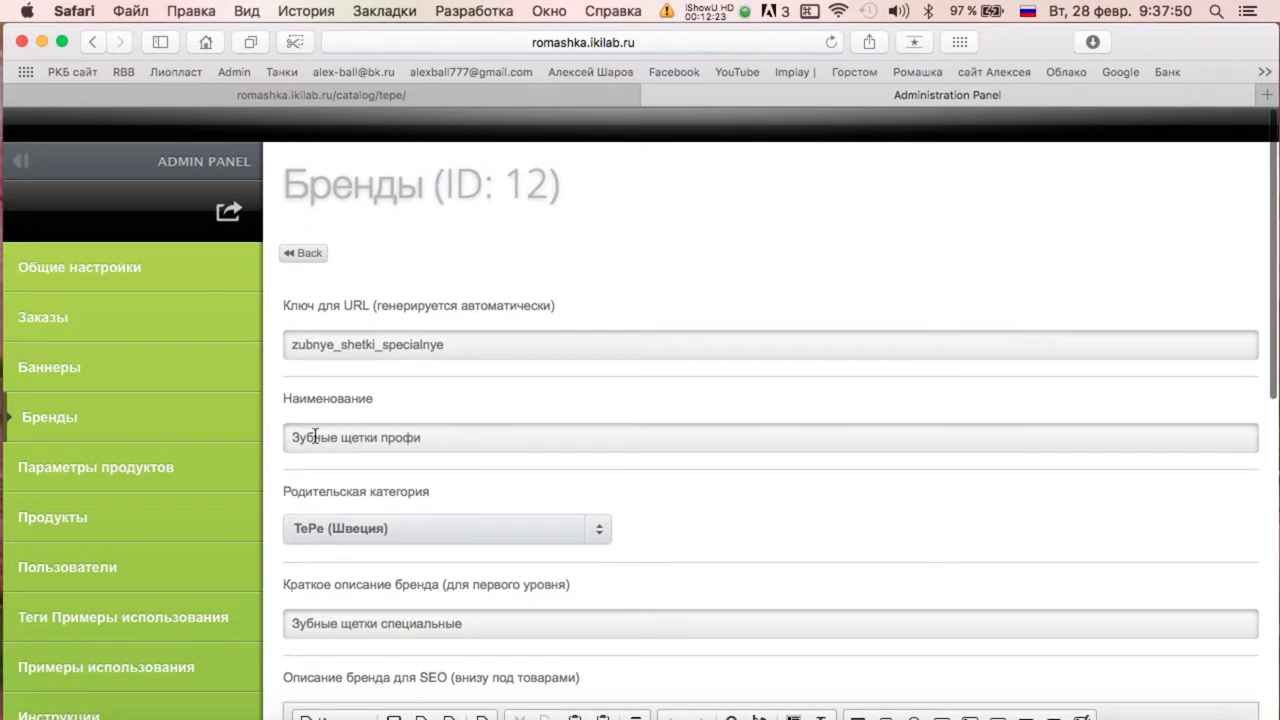
{"action": "left_click_drag", "start_coordinate": [334, 437], "coordinate": [292, 437]}
{"action": "key", "text": "BackSpace"}
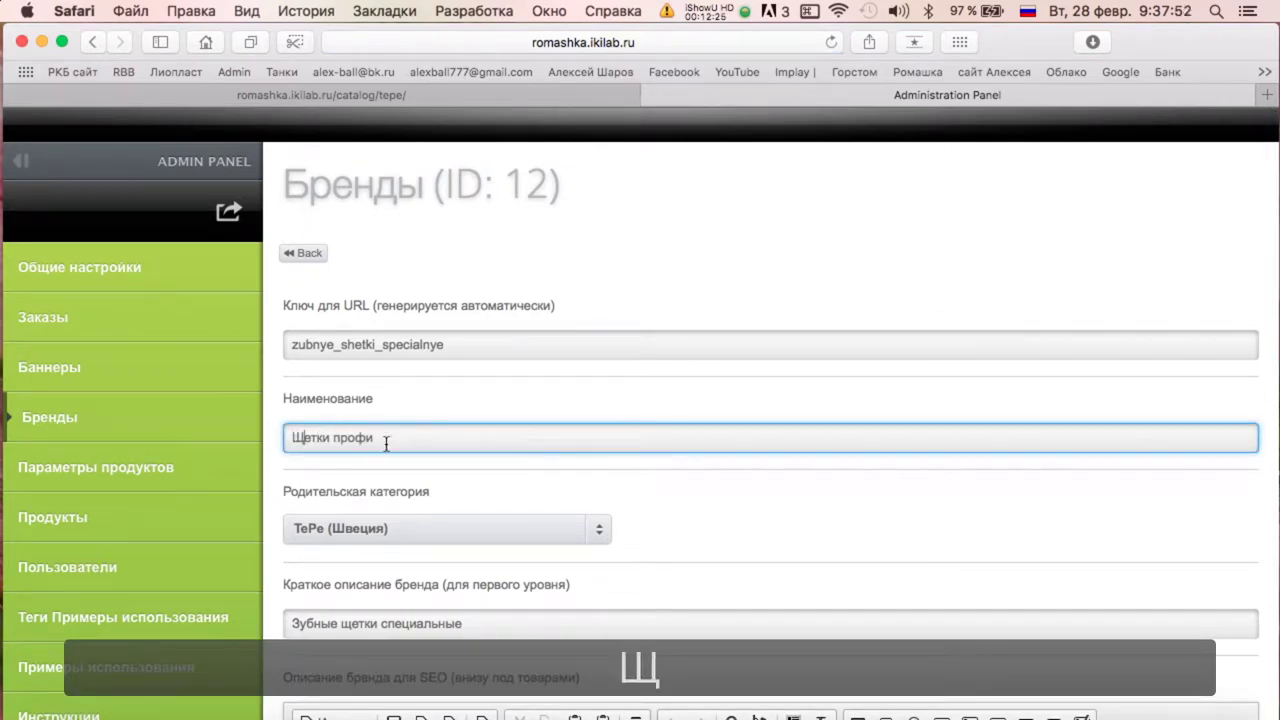
{"action": "key", "text": "Delete"}
{"action": "type", "text": "ё"}
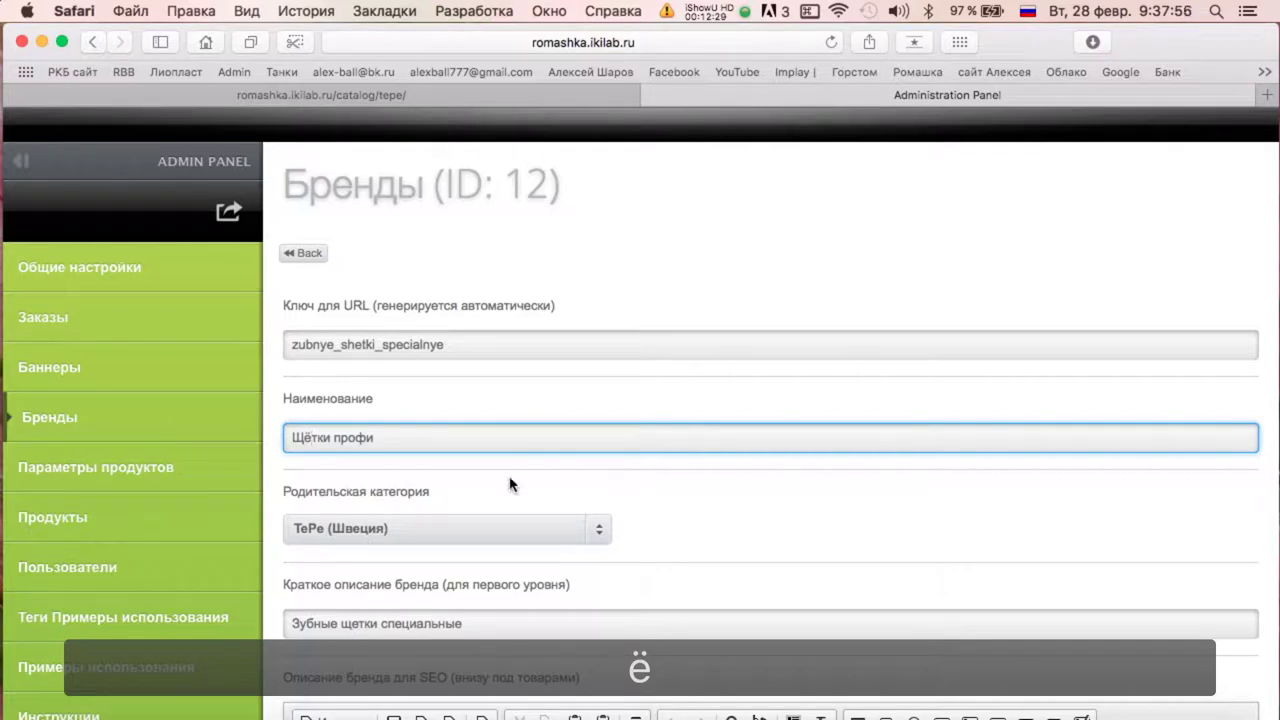
Extend the subcategory name to «Щётки профессиональные» and save it.
{"action": "left_click", "coordinate": [376, 440]}
{"action": "key", "text": "BackSpace"}
{"action": "type", "text": "ессиональные"}
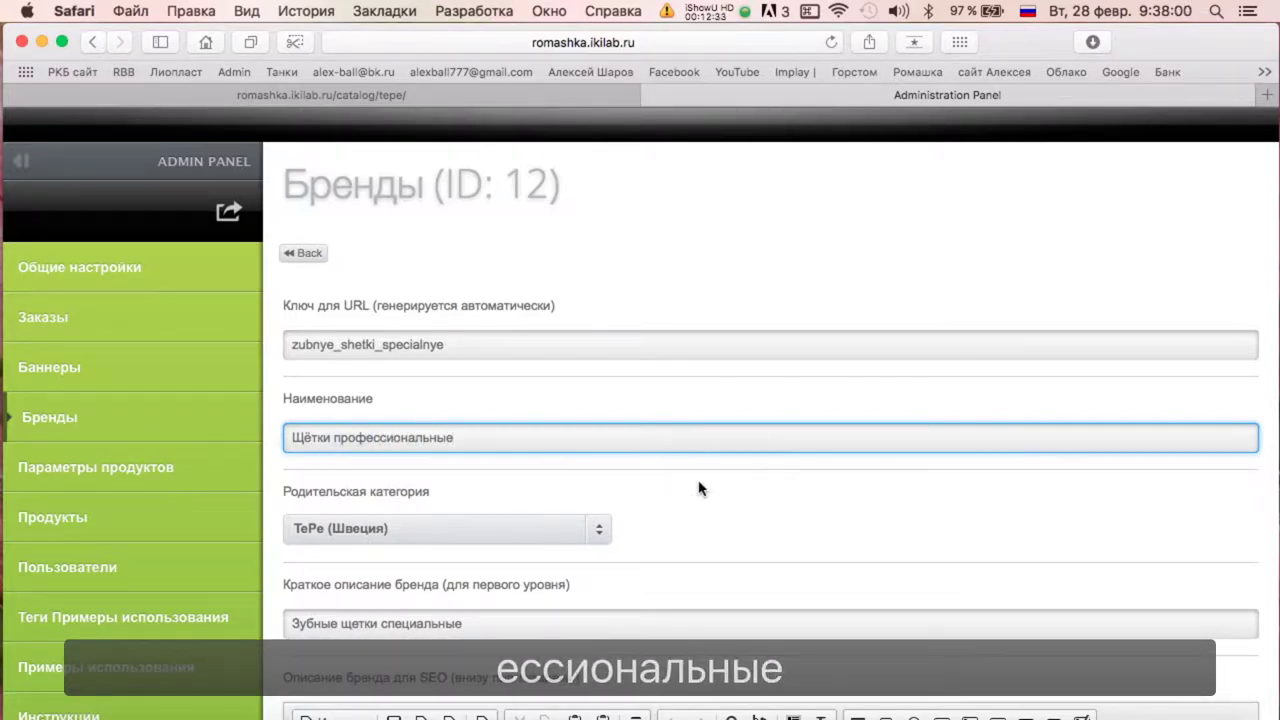
{"action": "scroll", "coordinate": [700, 488], "scroll_direction": "down", "scroll_amount": 15}
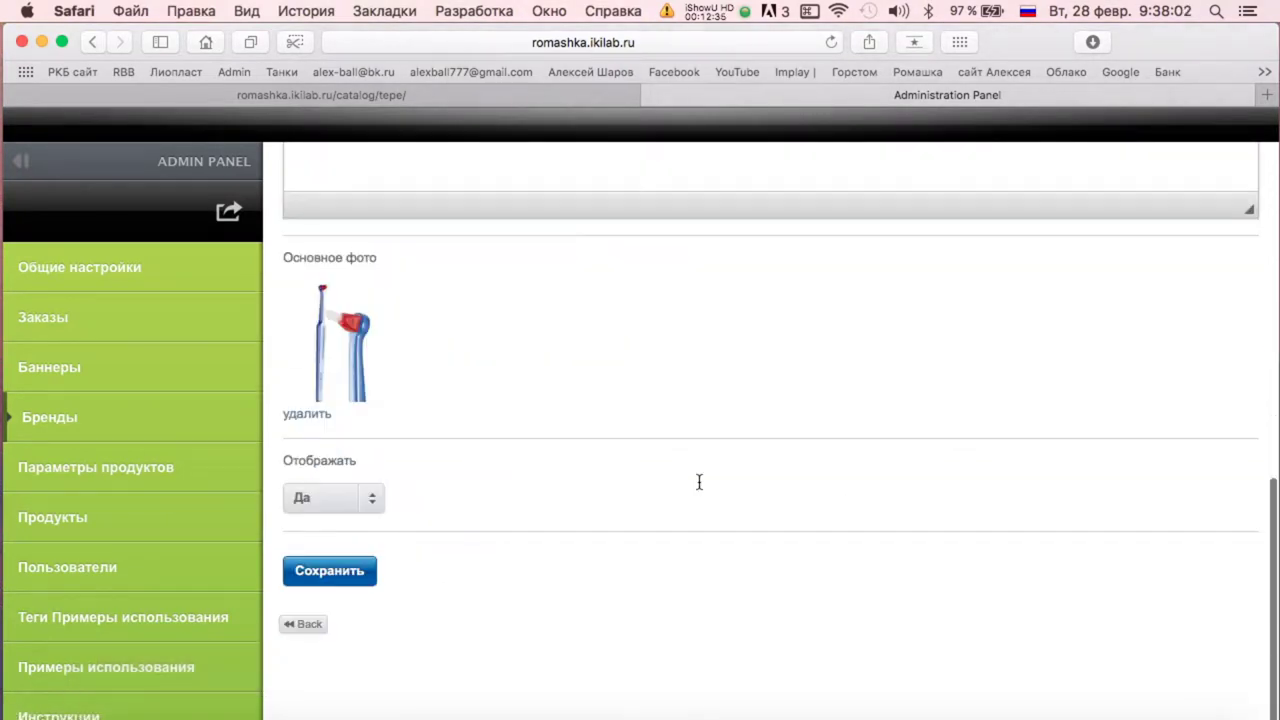
{"action": "left_click", "coordinate": [325, 652]}
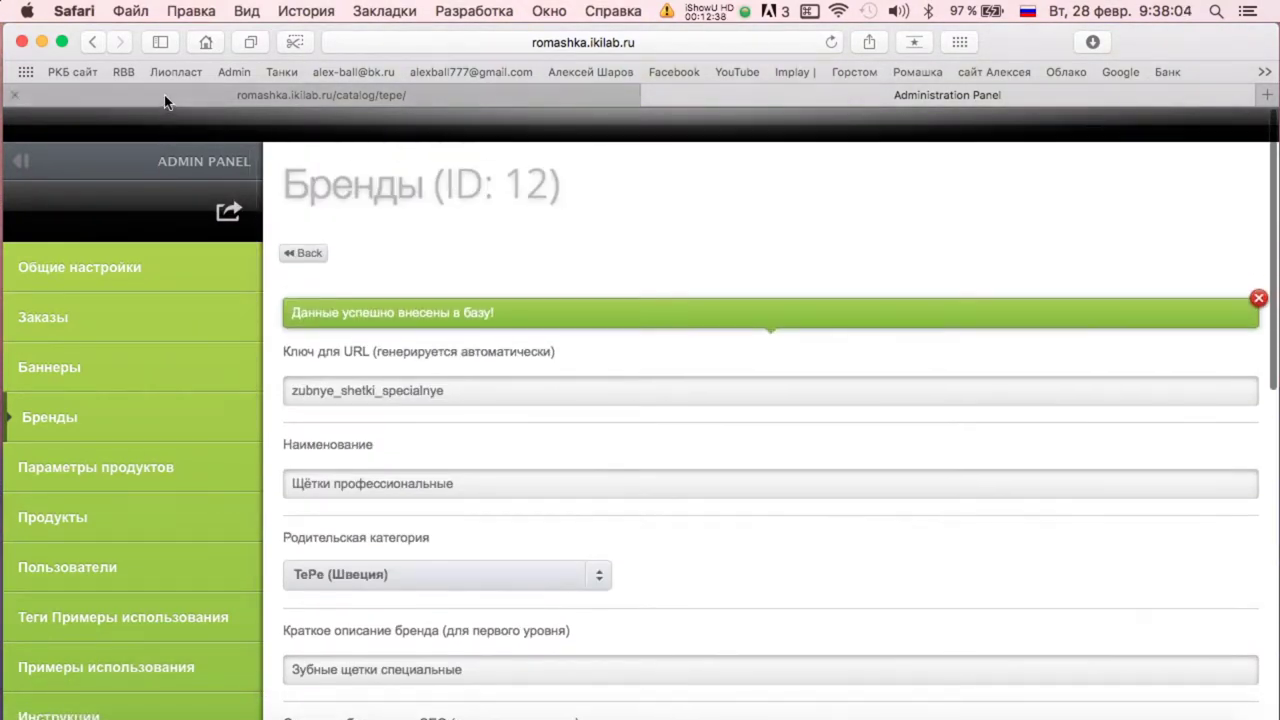
Check the professional brushes' name on the reloaded public TePe catalogue page, and go back to the admin subcategory list.
{"action": "left_click", "coordinate": [160, 95]}
{"action": "key", "text": "cmd+r"}
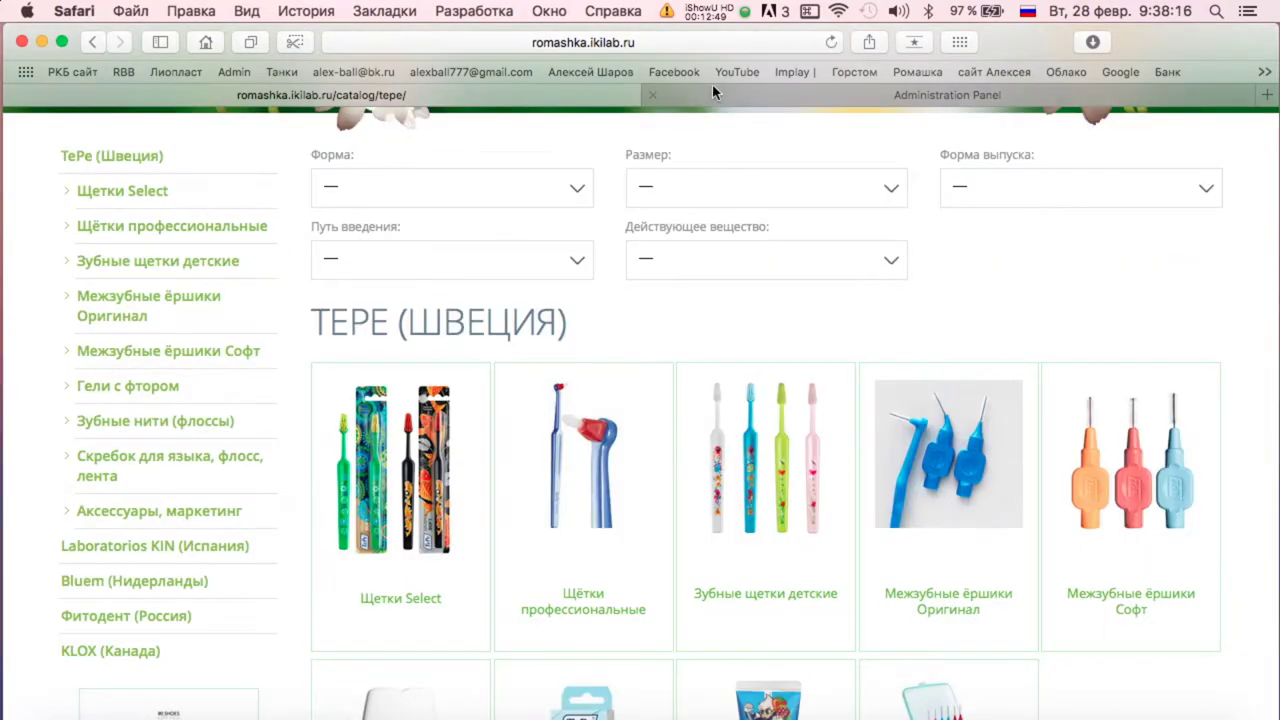
{"action": "left_click", "coordinate": [708, 94]}
{"action": "left_click", "coordinate": [303, 253]}
Change the name of the subcategory «Зубные щетки детские» to «Детские щётки».
{"action": "scroll", "coordinate": [770, 423], "scroll_direction": "down", "scroll_amount": 3}
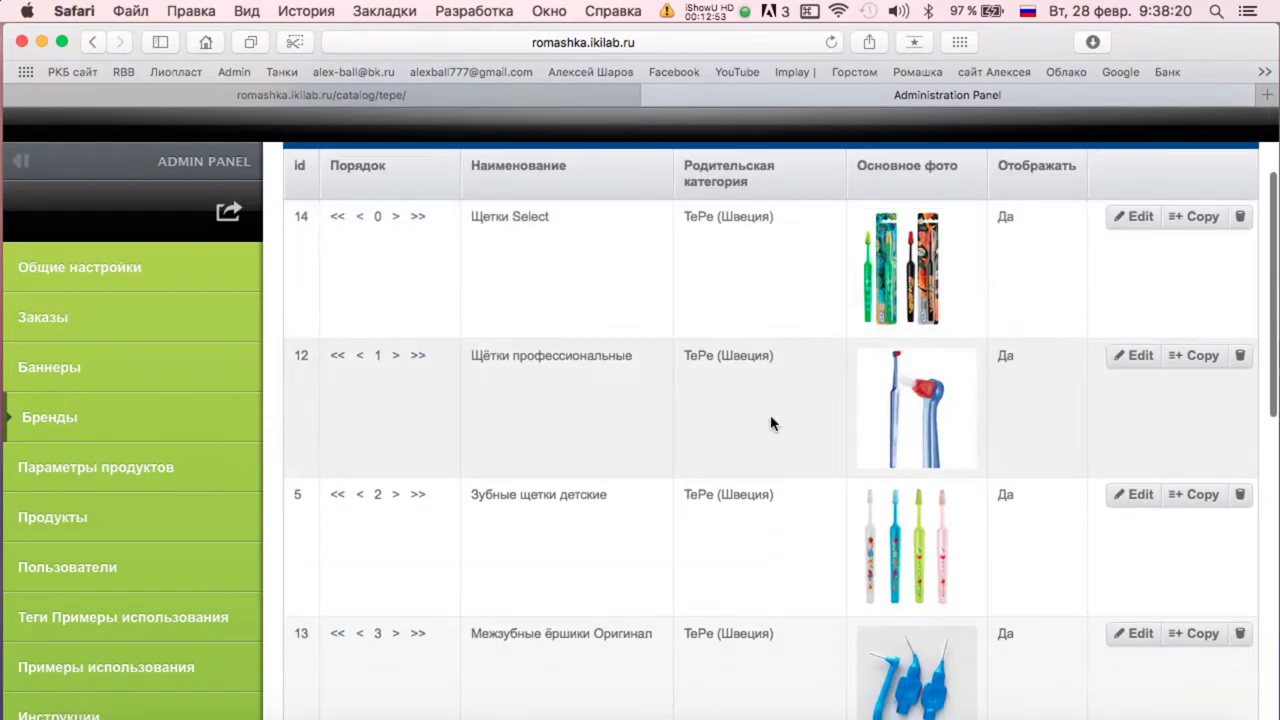
{"action": "left_click", "coordinate": [1135, 494]}
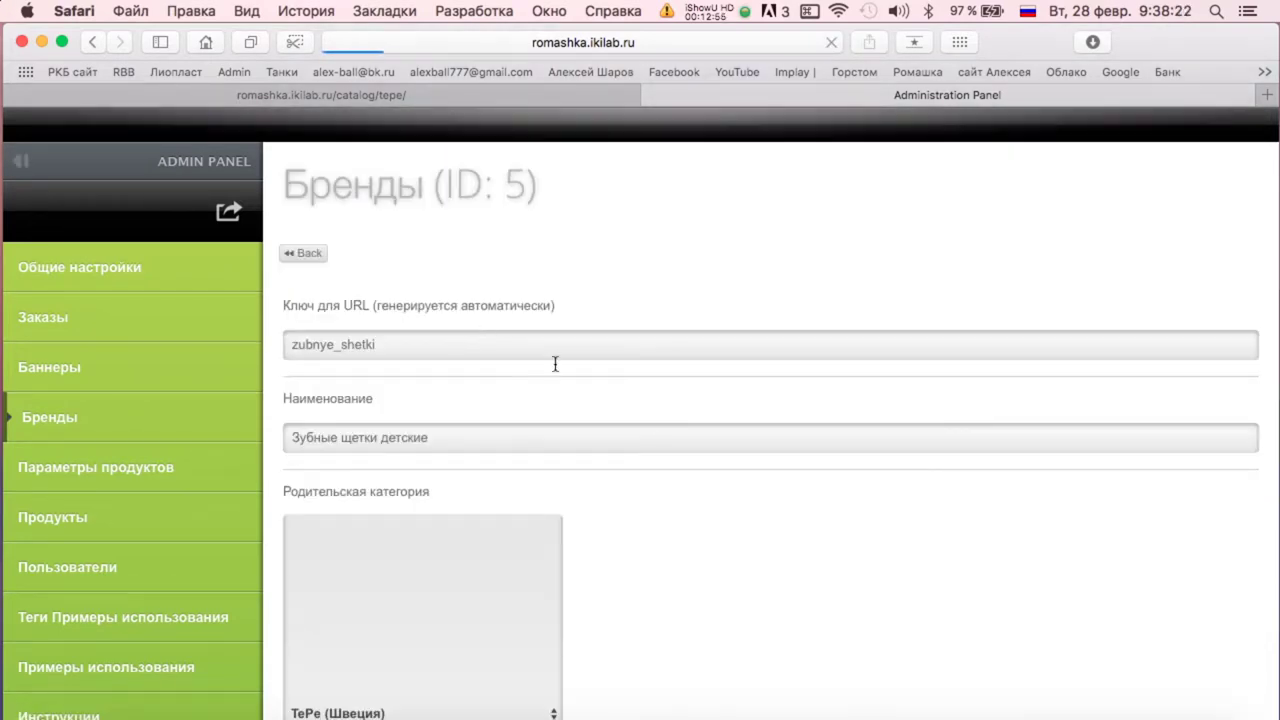
{"action": "left_click", "coordinate": [474, 437]}
{"action": "key", "text": "alt+shift+Left"}
{"action": "key", "text": "alt+shift+Left"}
{"action": "key", "text": "alt+shift+Left"}
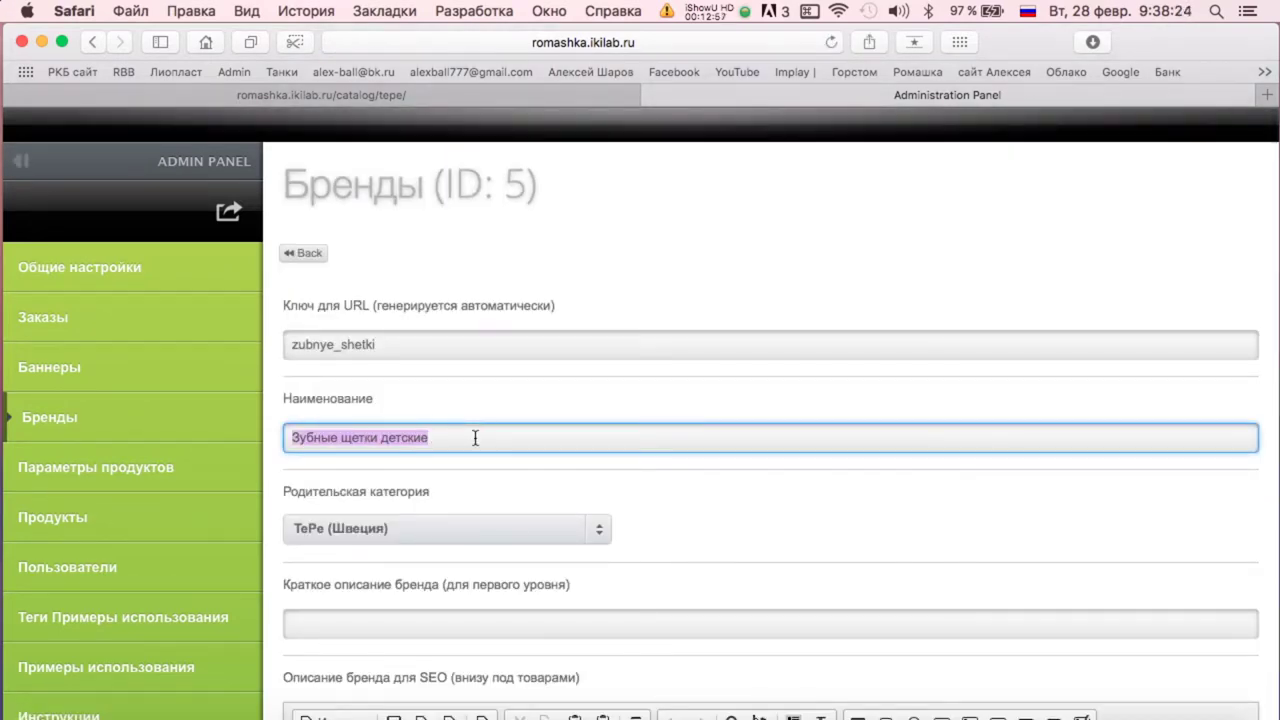
{"action": "type", "text": "Детские "}
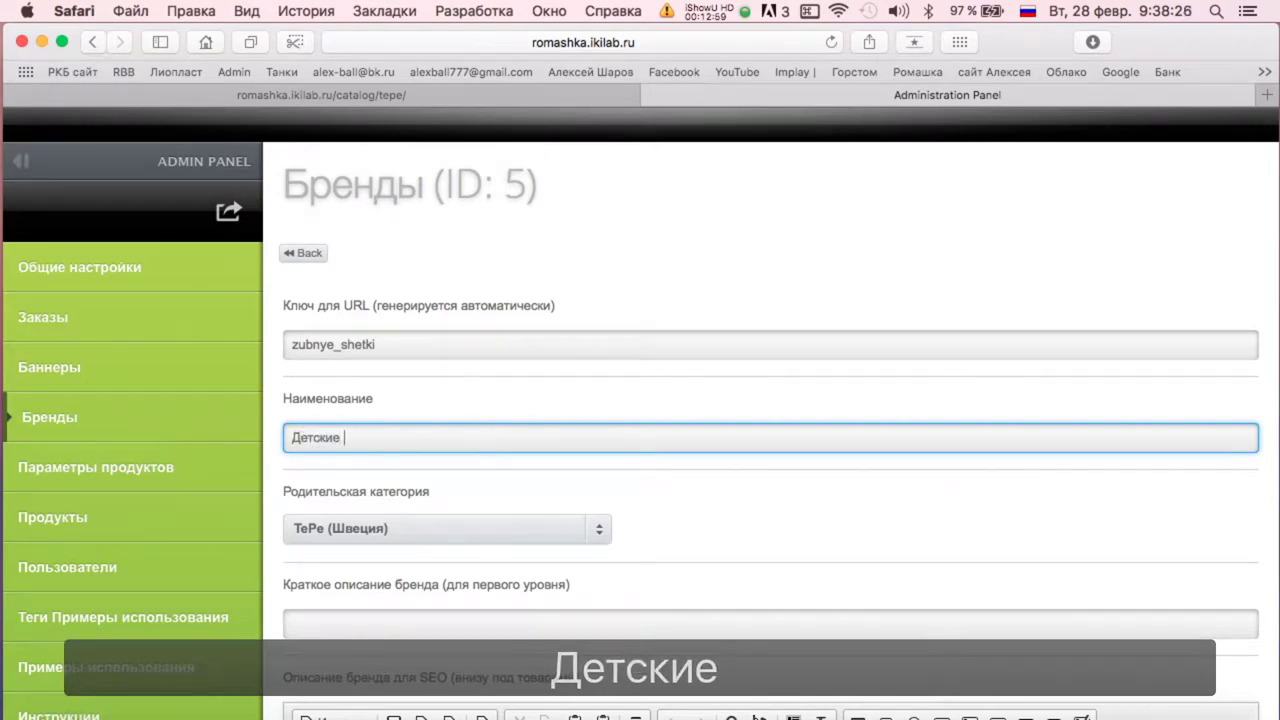
{"action": "type", "text": "зубные"}
{"action": "key", "text": "BackSpace"}
{"action": "key", "text": "BackSpace"}
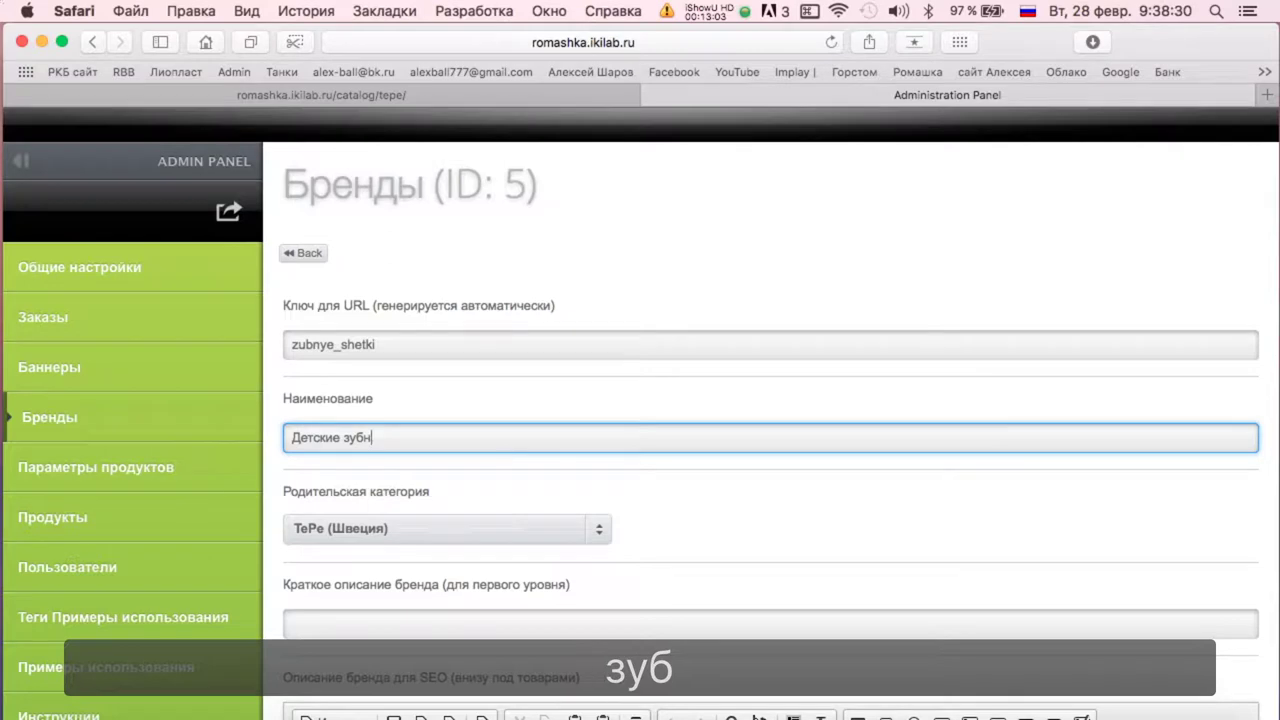
{"action": "type", "text": "щетки"}
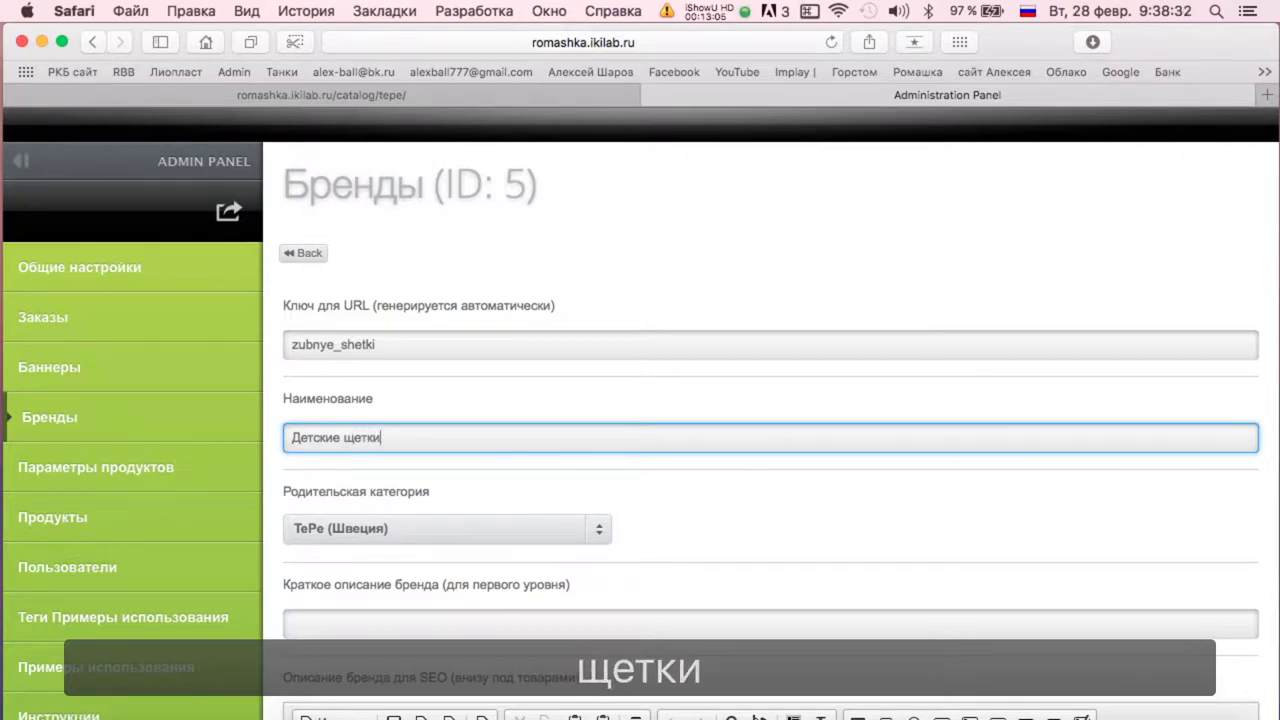
{"action": "key", "text": "BackSpace"}
{"action": "key", "text": "BackSpace"}
{"action": "key", "text": "BackSpace"}
{"action": "type", "text": "тки"}
Copy the name «Детские щётки» into the subcategory's short description and its SEO description.
{"action": "scroll", "coordinate": [851, 514], "scroll_direction": "down", "scroll_amount": 10}
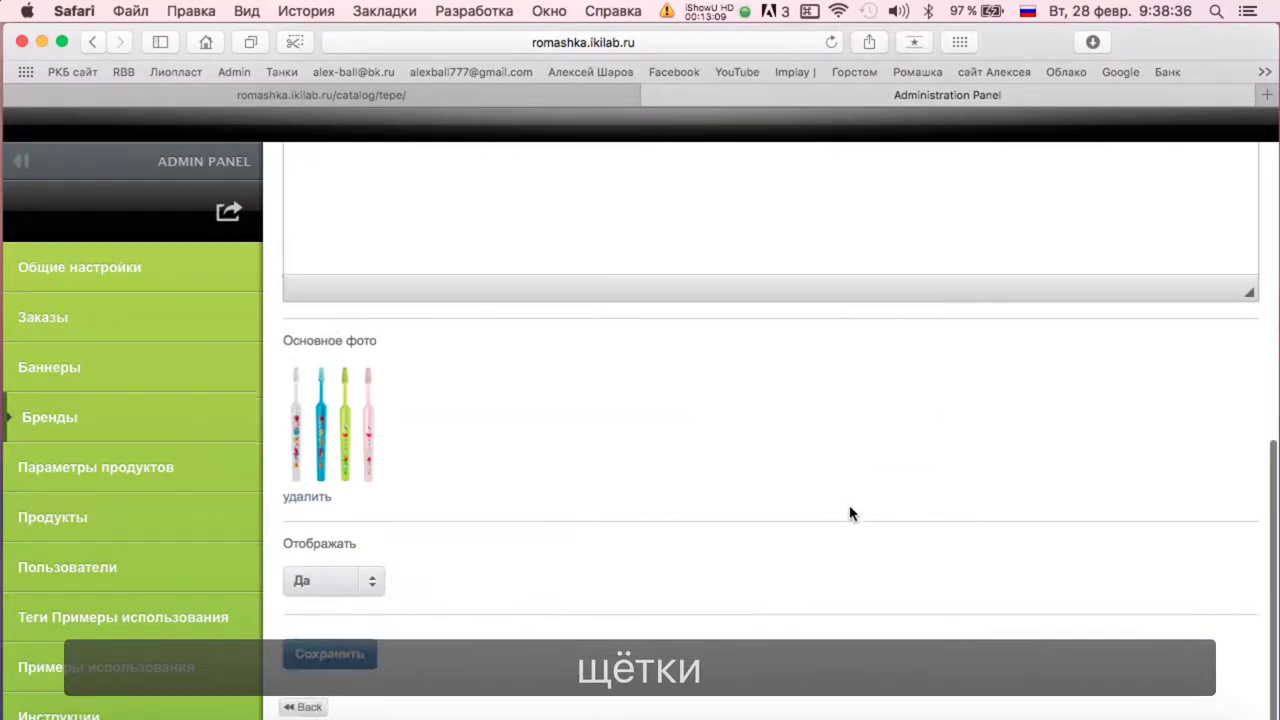
{"action": "scroll", "coordinate": [851, 514], "scroll_direction": "up", "scroll_amount": 6}
{"action": "scroll", "coordinate": [462, 293], "scroll_direction": "up", "scroll_amount": 3}
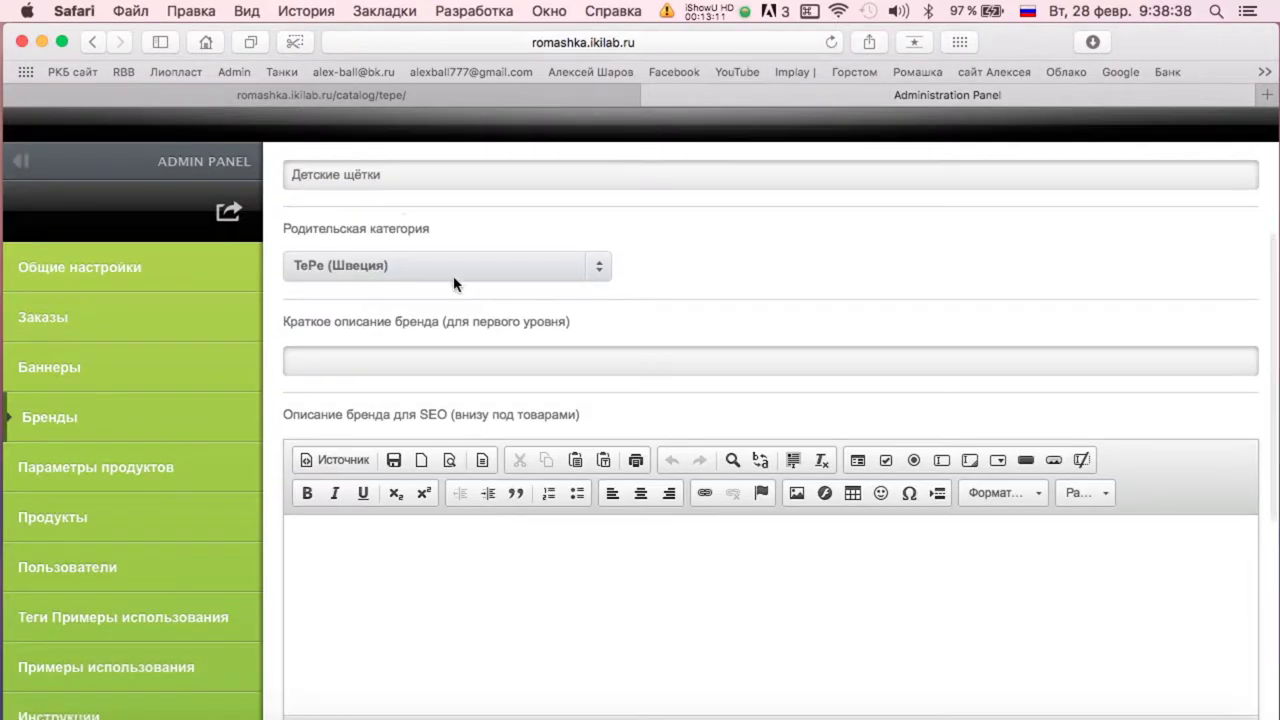
{"action": "triple_click", "coordinate": [435, 172]}
{"action": "key", "text": "super+c"}
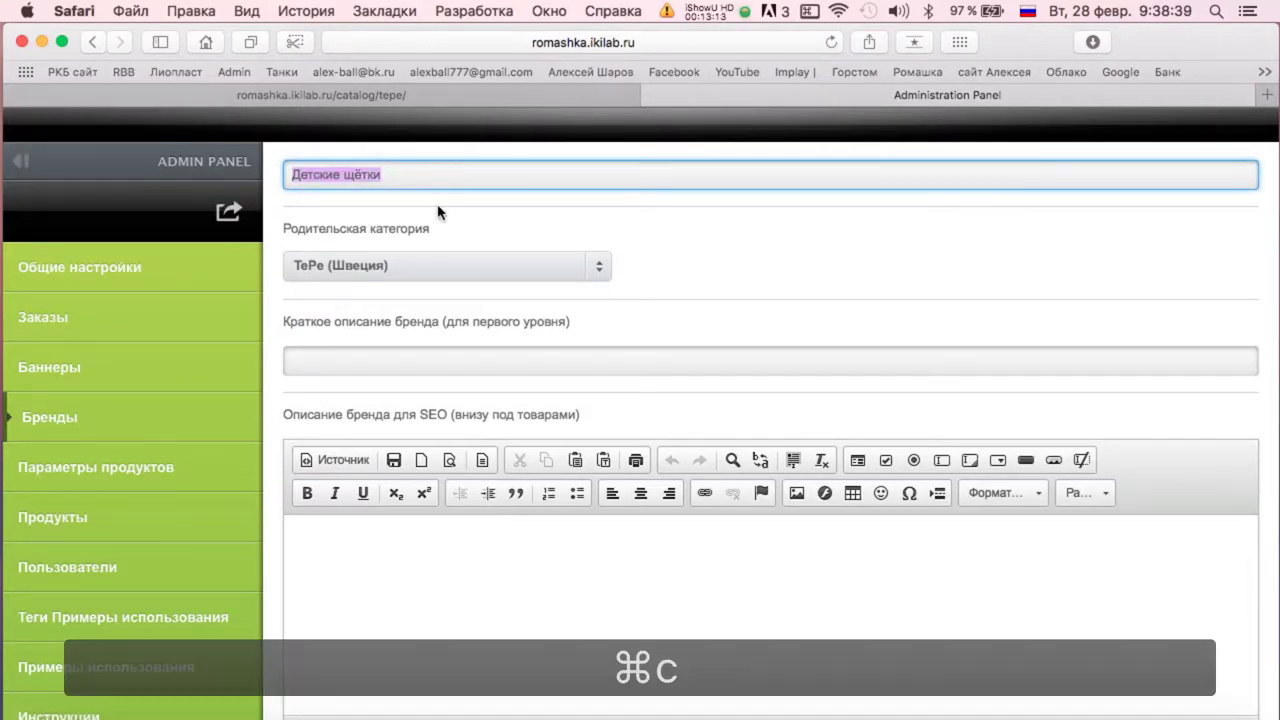
{"action": "left_click", "coordinate": [396, 367]}
{"action": "key", "text": "super+v"}
{"action": "left_click", "coordinate": [400, 586]}
{"action": "key", "text": "super+v"}
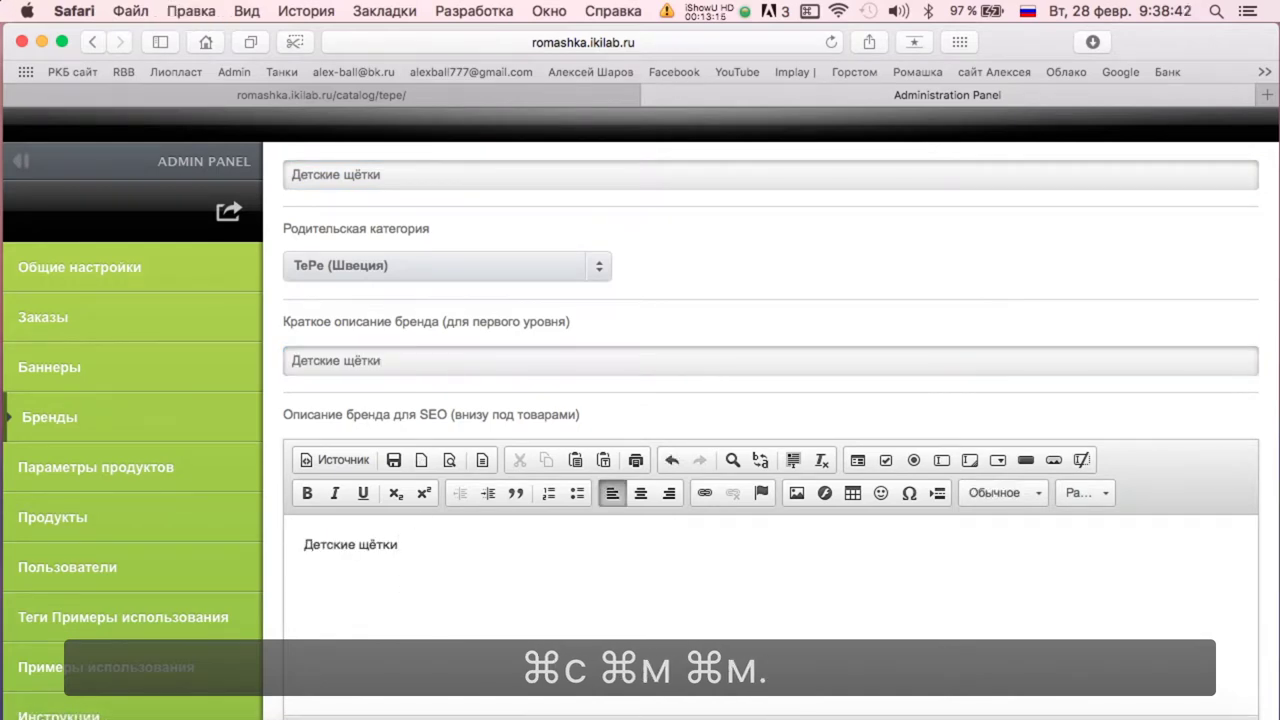
Extend the SEO description by repeating the sentence «Детские щётки.» several times, and save the subcategory.
{"action": "type", "text": "."}
{"action": "key", "text": "super+v"}
{"action": "key", "text": "super+7"}
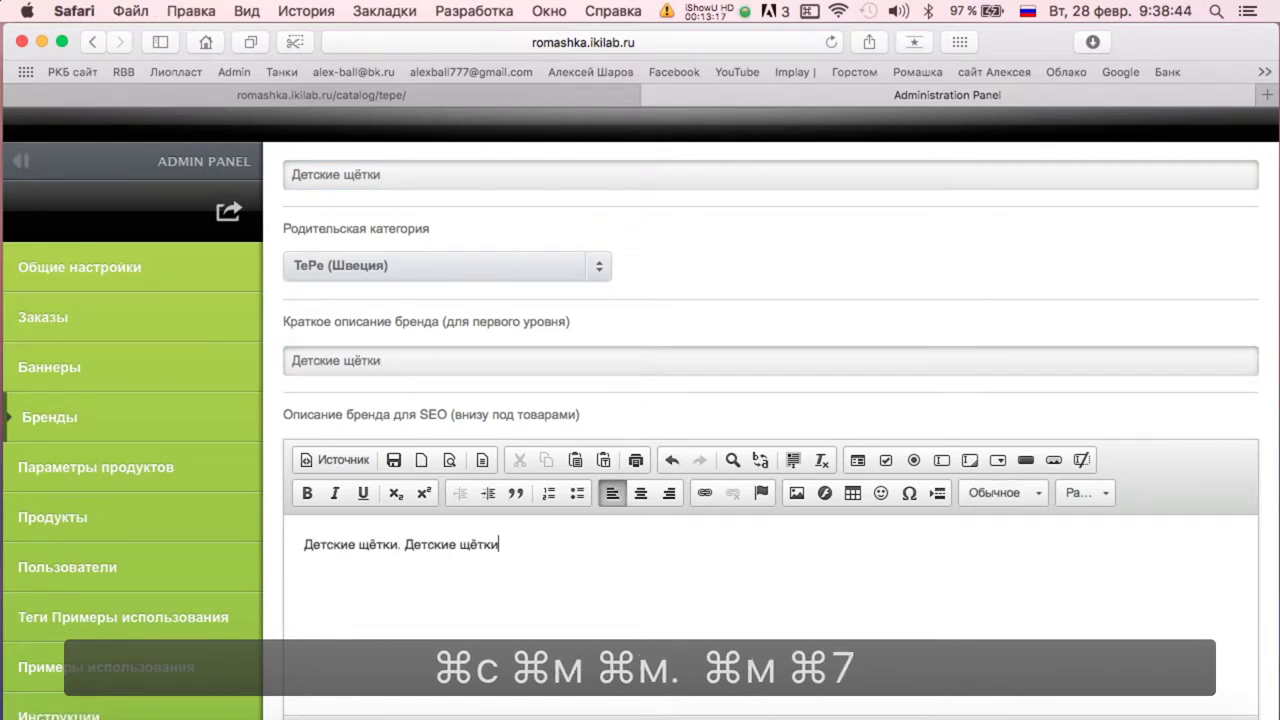
{"action": "type", "text": "."}
{"action": "key", "text": "ctrl+shift+Left"}
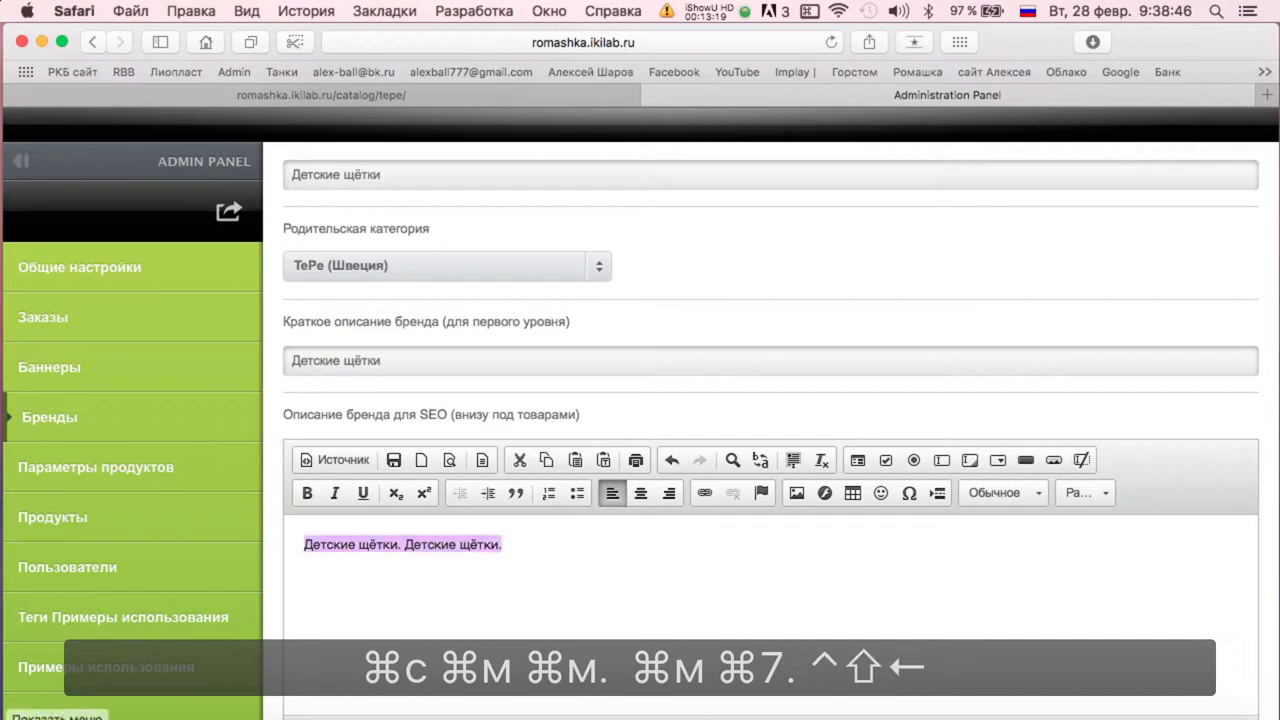
{"action": "key", "text": "super+c"}
{"action": "key", "text": "Right"}
{"action": "key", "text": "super+v"}
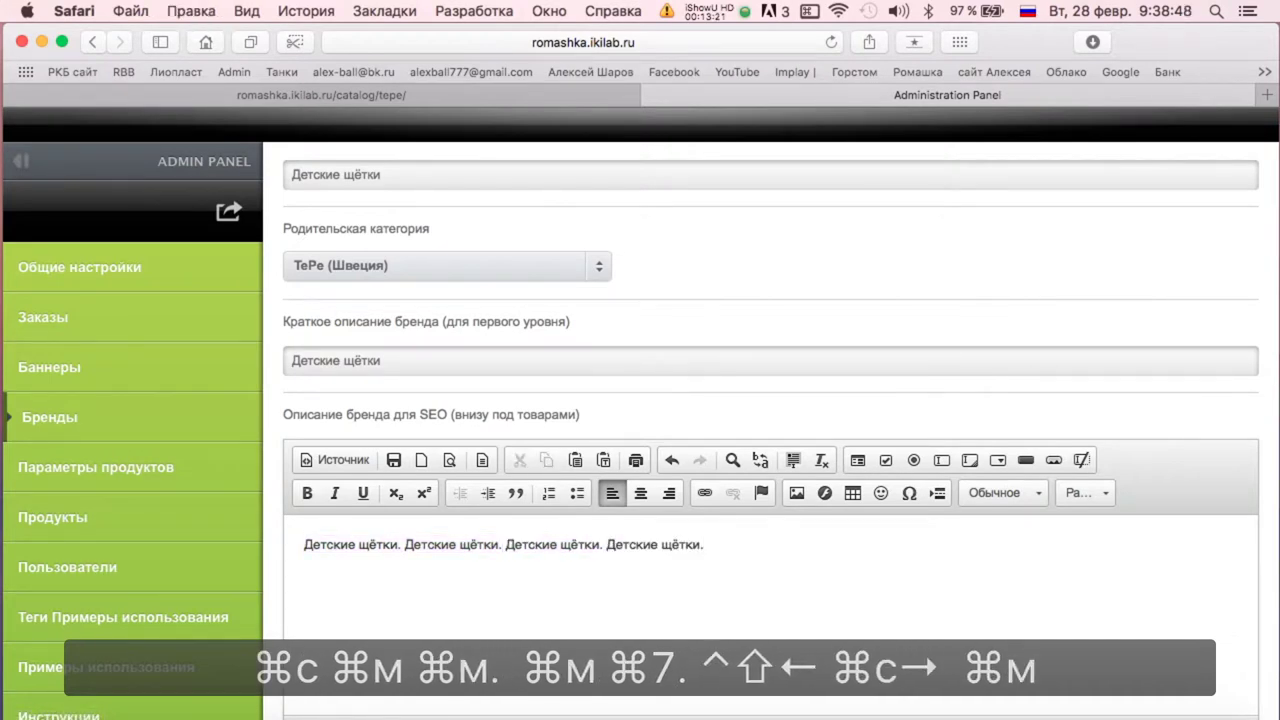
{"action": "key", "text": "super+v"}
{"action": "key", "text": "super+v"}
{"action": "scroll", "coordinate": [700, 430], "scroll_direction": "down", "scroll_amount": 10}
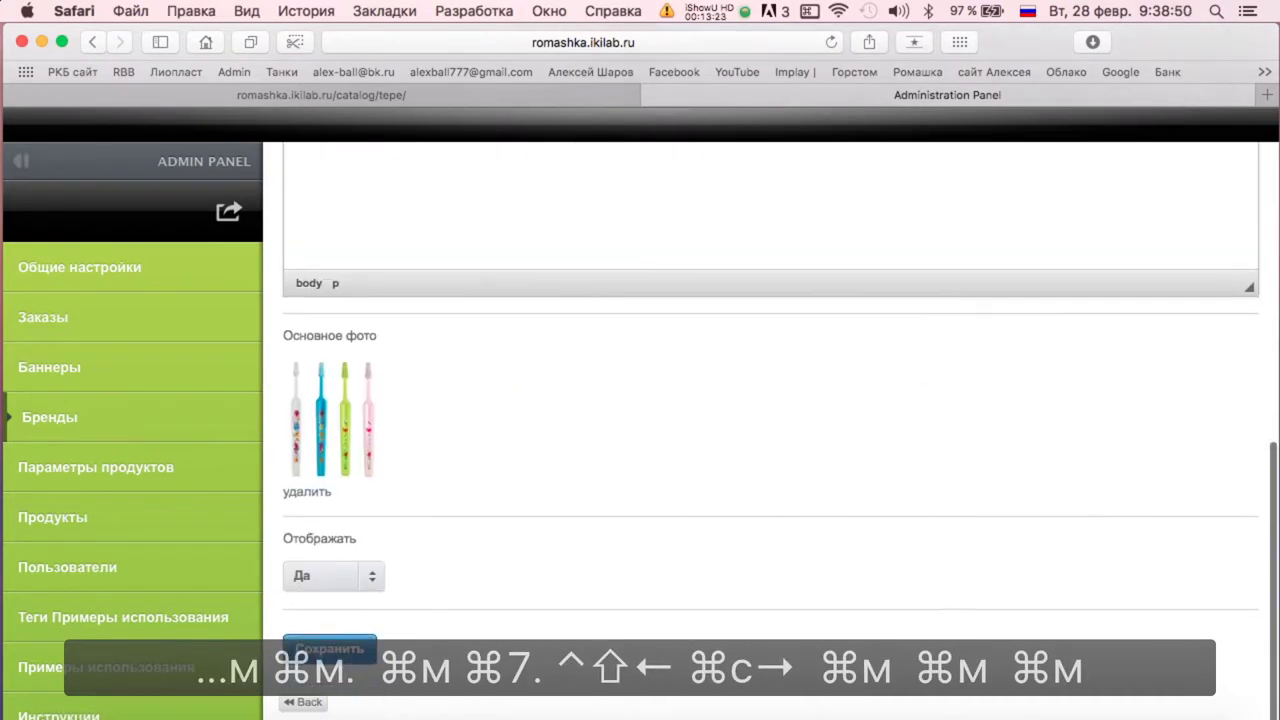
{"action": "left_click", "coordinate": [330, 654]}
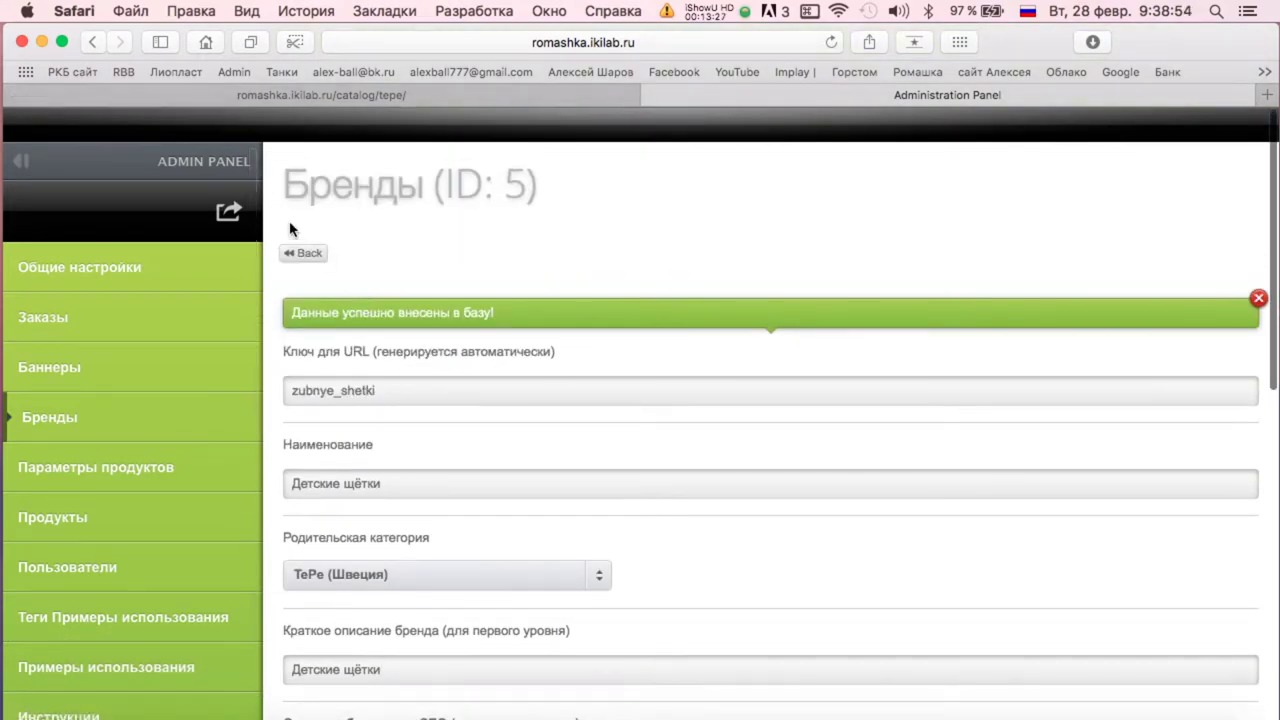
Compare the subcategory names in the admin list with the reloaded TePe catalogue page, and return to the admin list.
{"action": "left_click", "coordinate": [303, 253]}
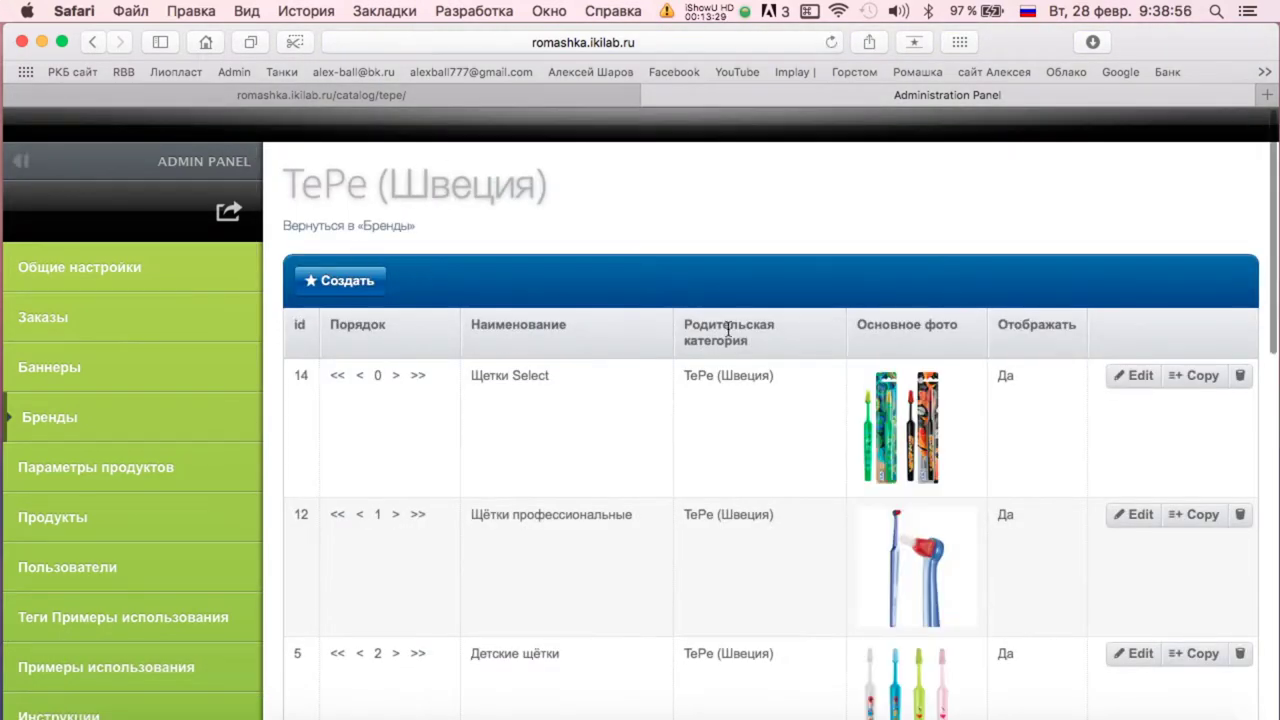
{"action": "left_click", "coordinate": [340, 96]}
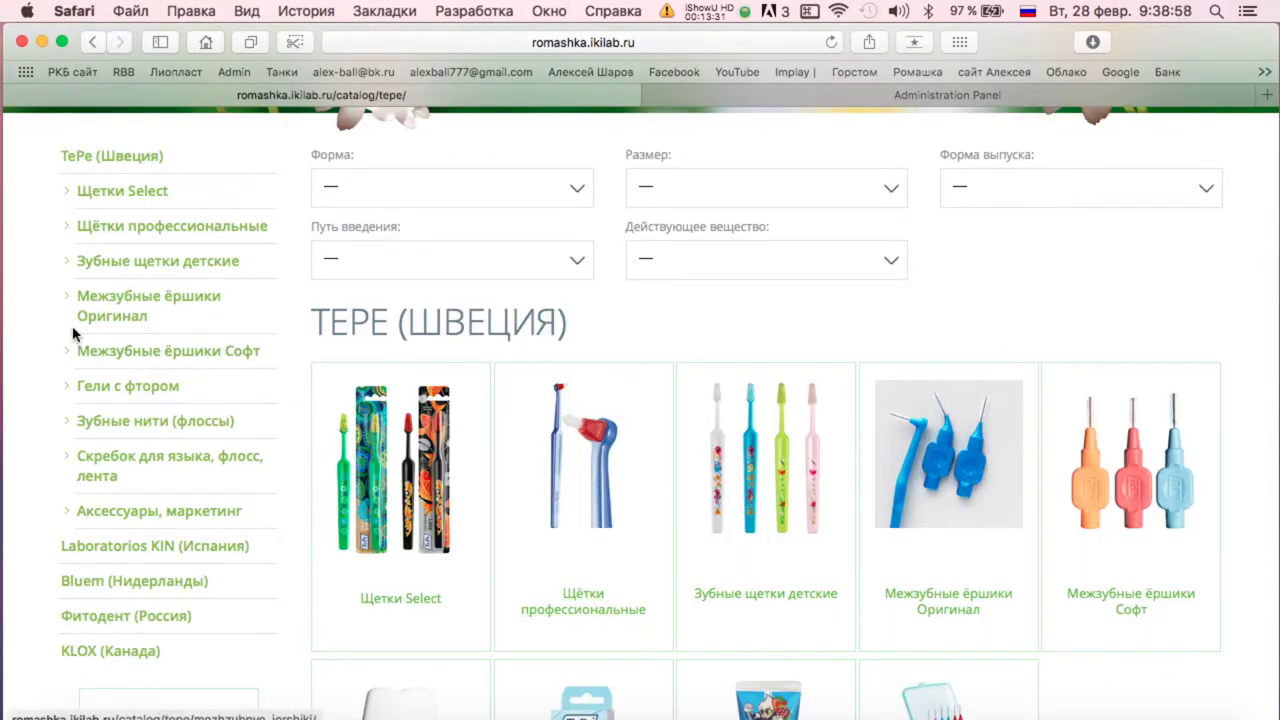
{"action": "scroll", "coordinate": [167, 218], "scroll_direction": "down", "scroll_amount": 1}
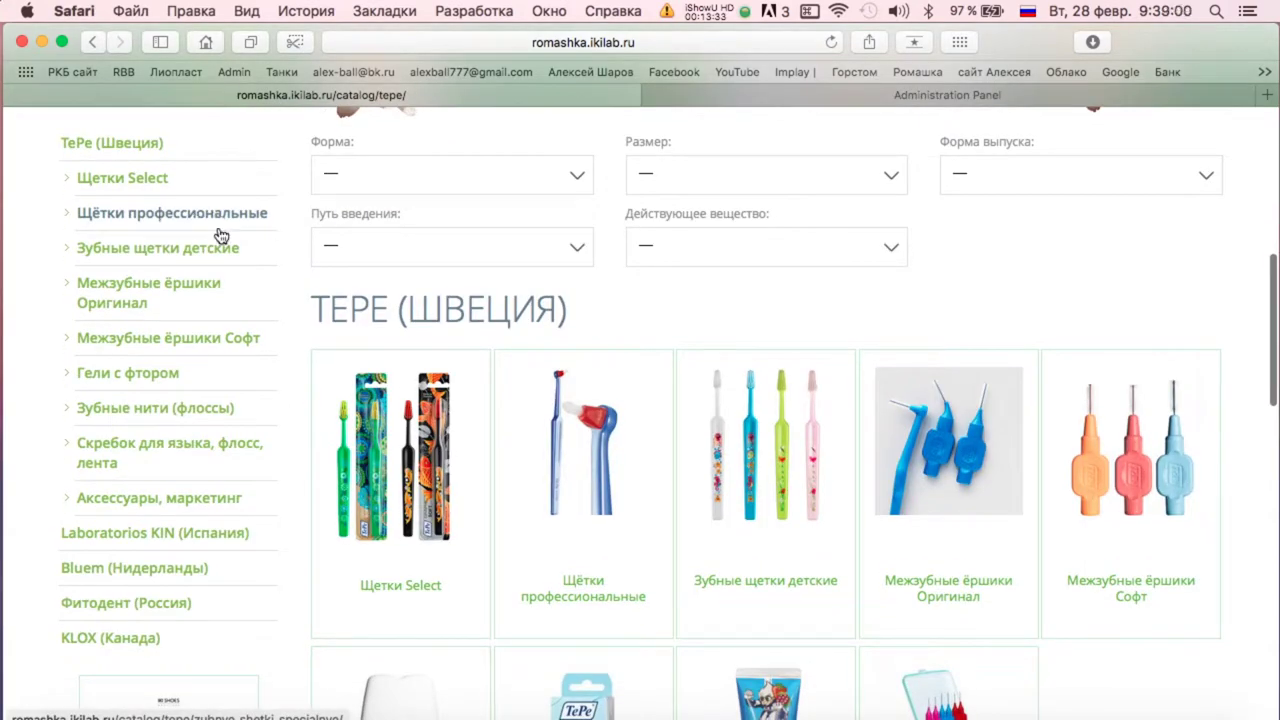
{"action": "left_click", "coordinate": [720, 95]}
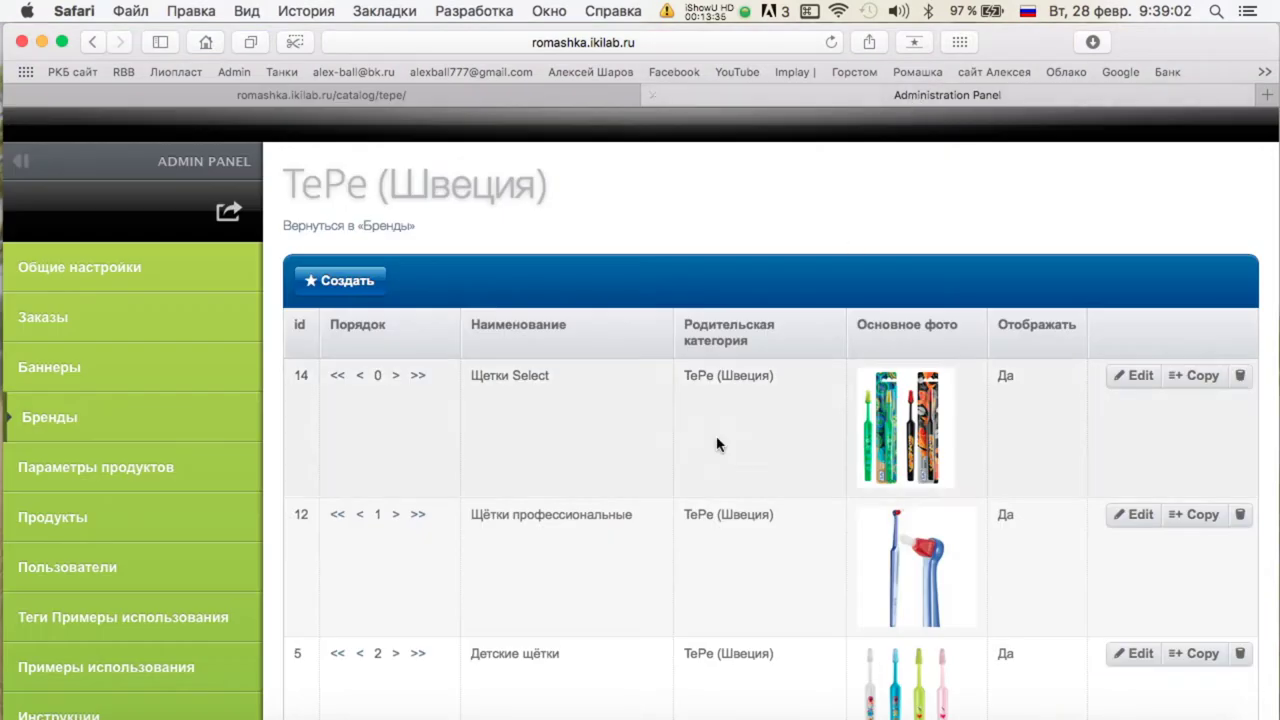
{"action": "scroll", "coordinate": [693, 472], "scroll_direction": "down", "scroll_amount": 10}
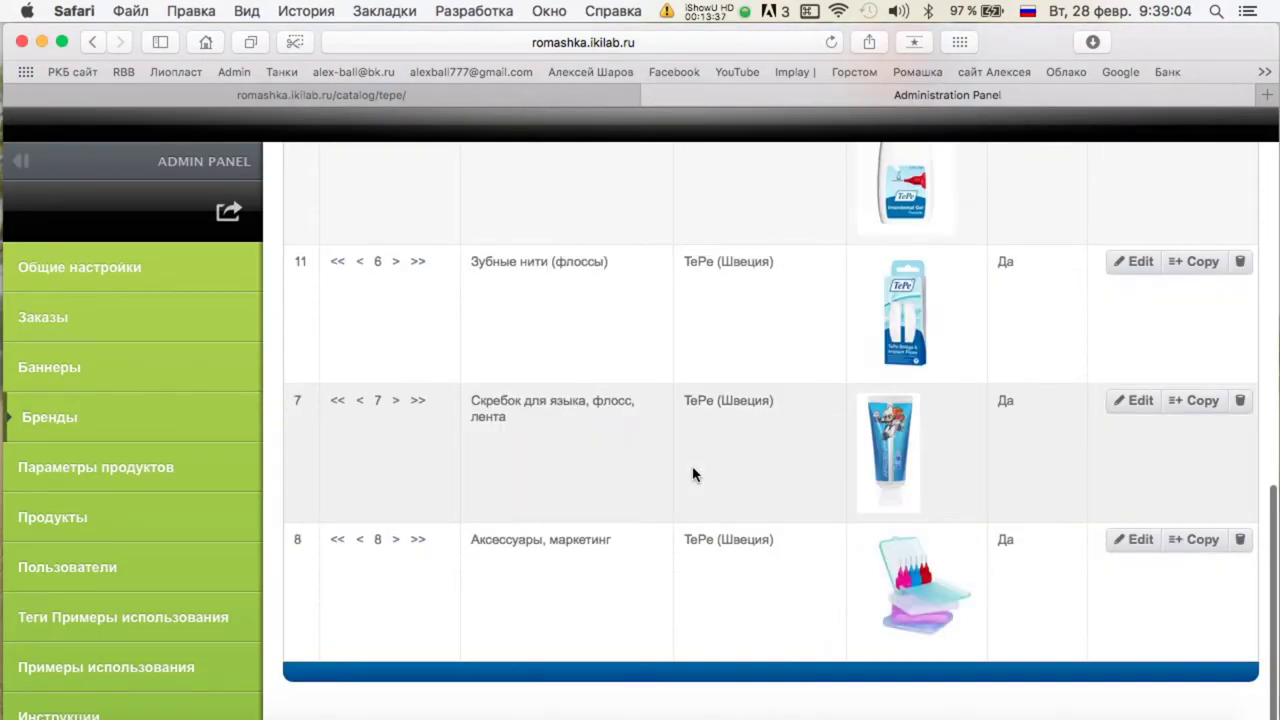
{"action": "scroll", "coordinate": [693, 474], "scroll_direction": "up", "scroll_amount": 10}
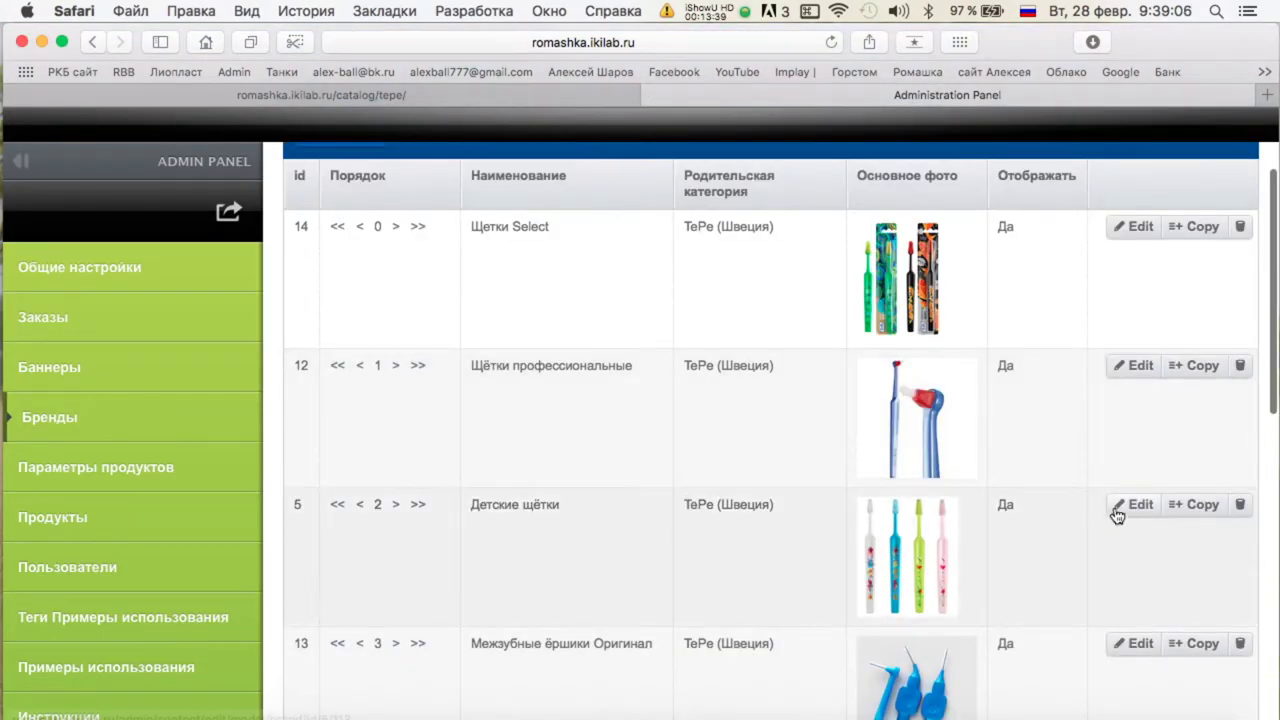
{"action": "left_click", "coordinate": [120, 97]}
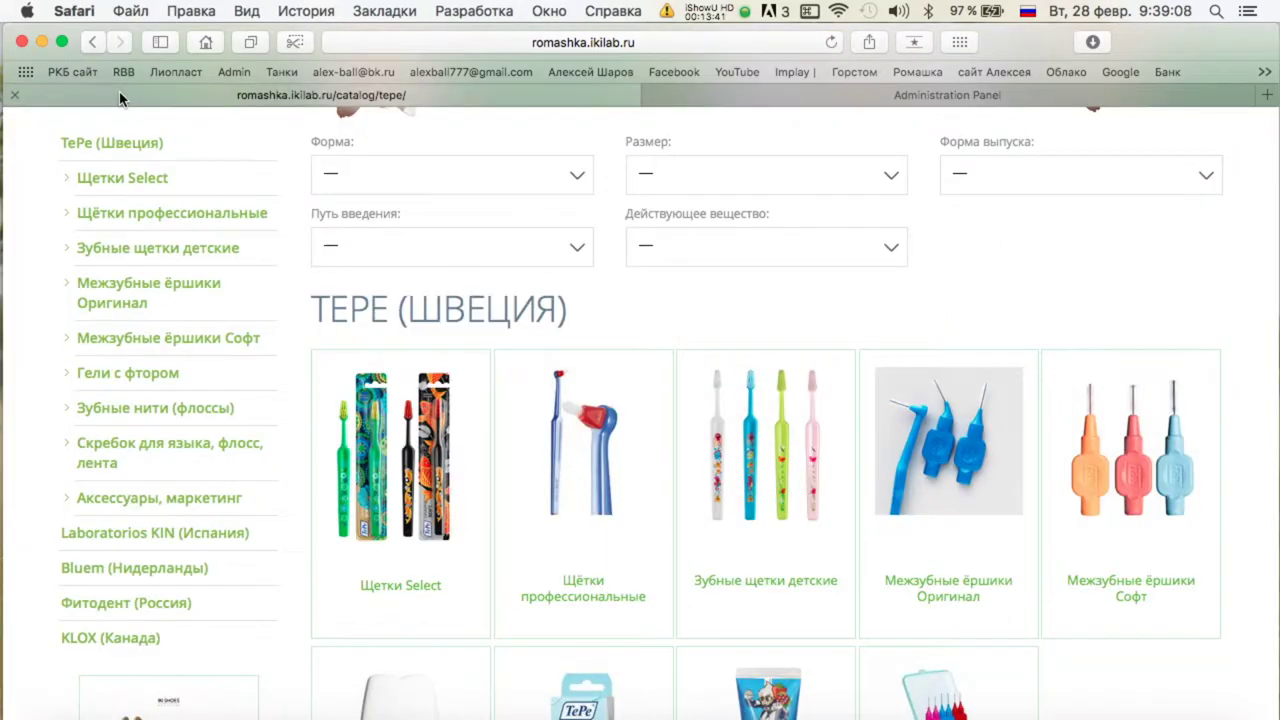
{"action": "key", "text": "super+k"}
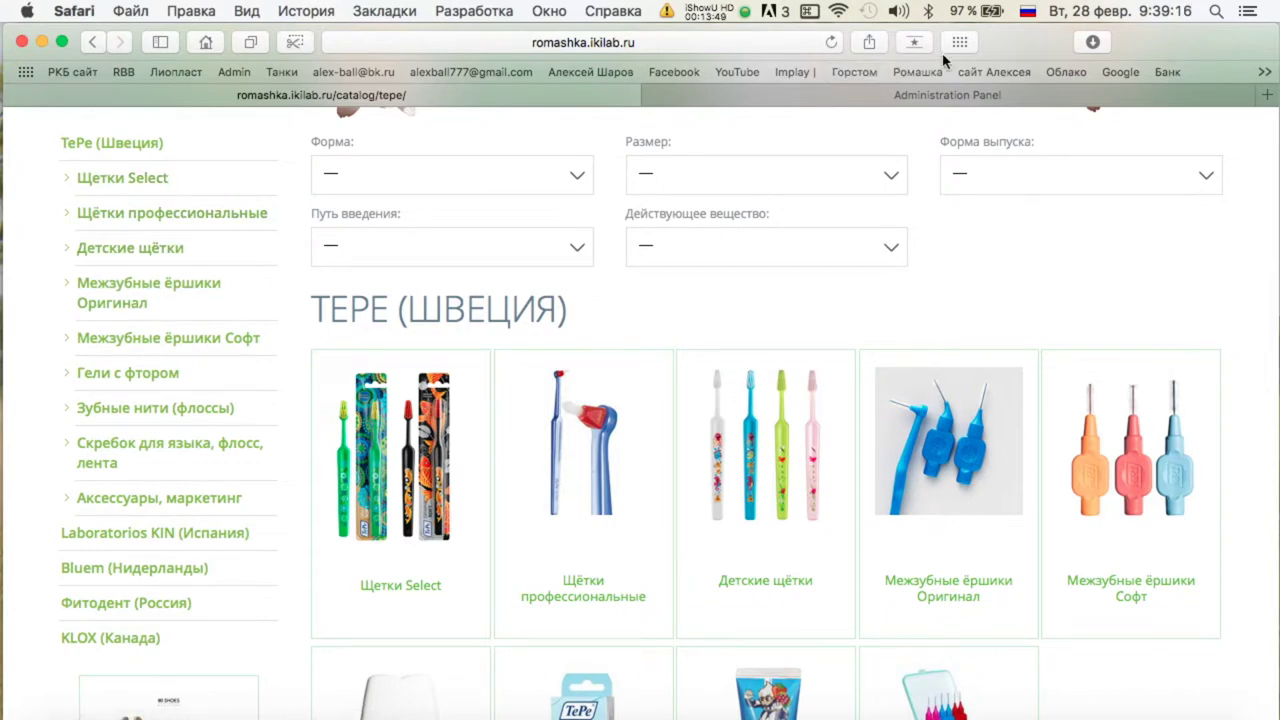
{"action": "left_click", "coordinate": [853, 97]}
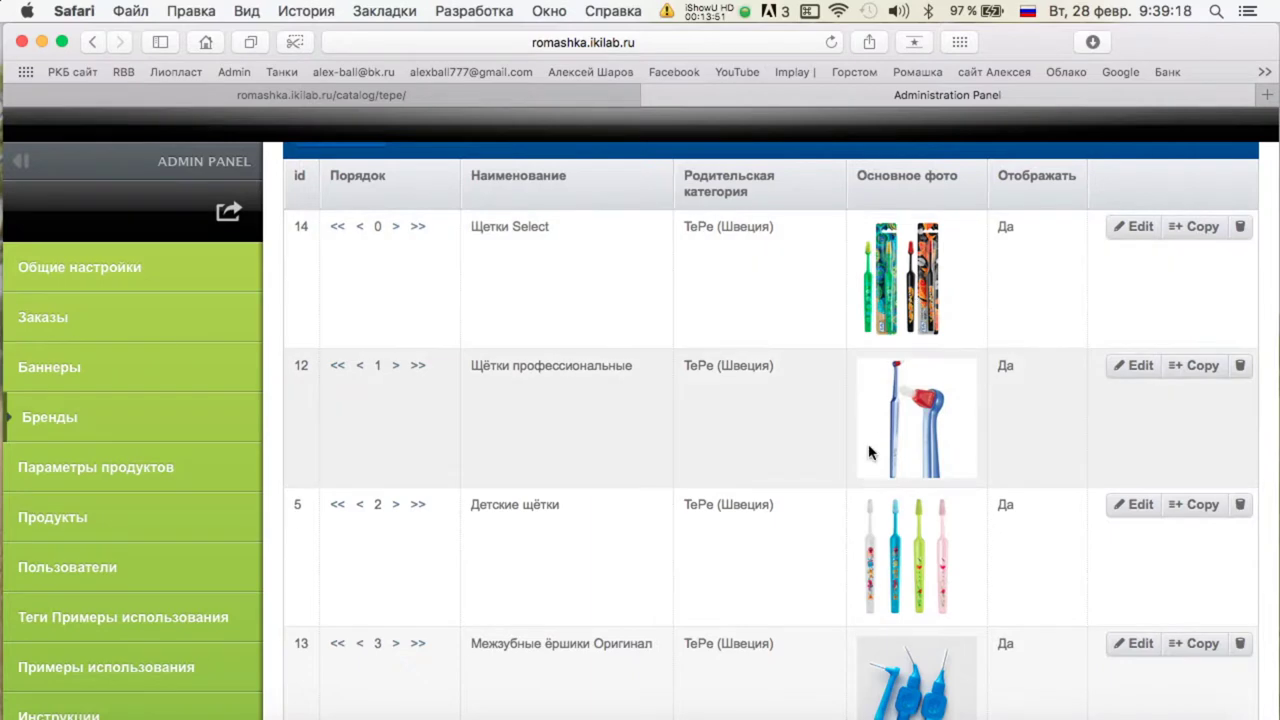
Rename the subcategory «Межзубные ёршики Оригинал» as «Ёршики Original» and save it.
{"action": "scroll", "coordinate": [868, 450], "scroll_direction": "down", "scroll_amount": 3}
{"action": "scroll", "coordinate": [868, 452], "scroll_direction": "down", "scroll_amount": 1}
{"action": "left_click", "coordinate": [1133, 388]}
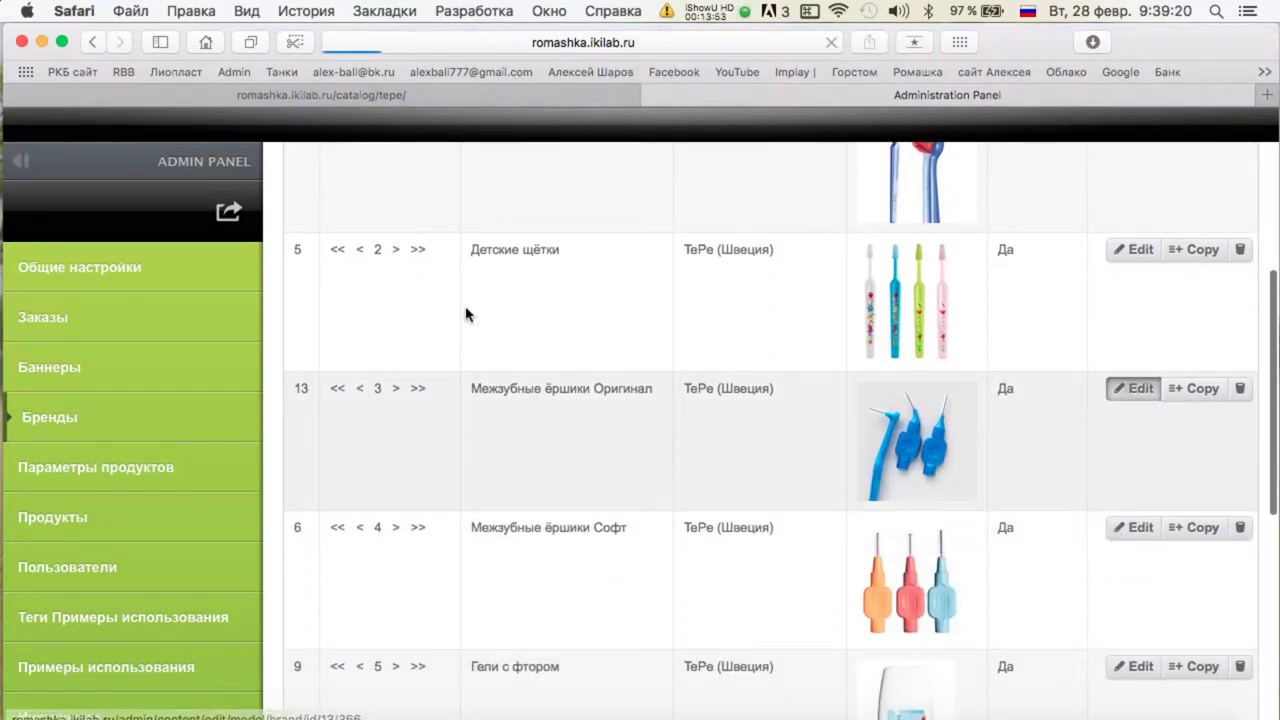
{"action": "double_click", "coordinate": [340, 437]}
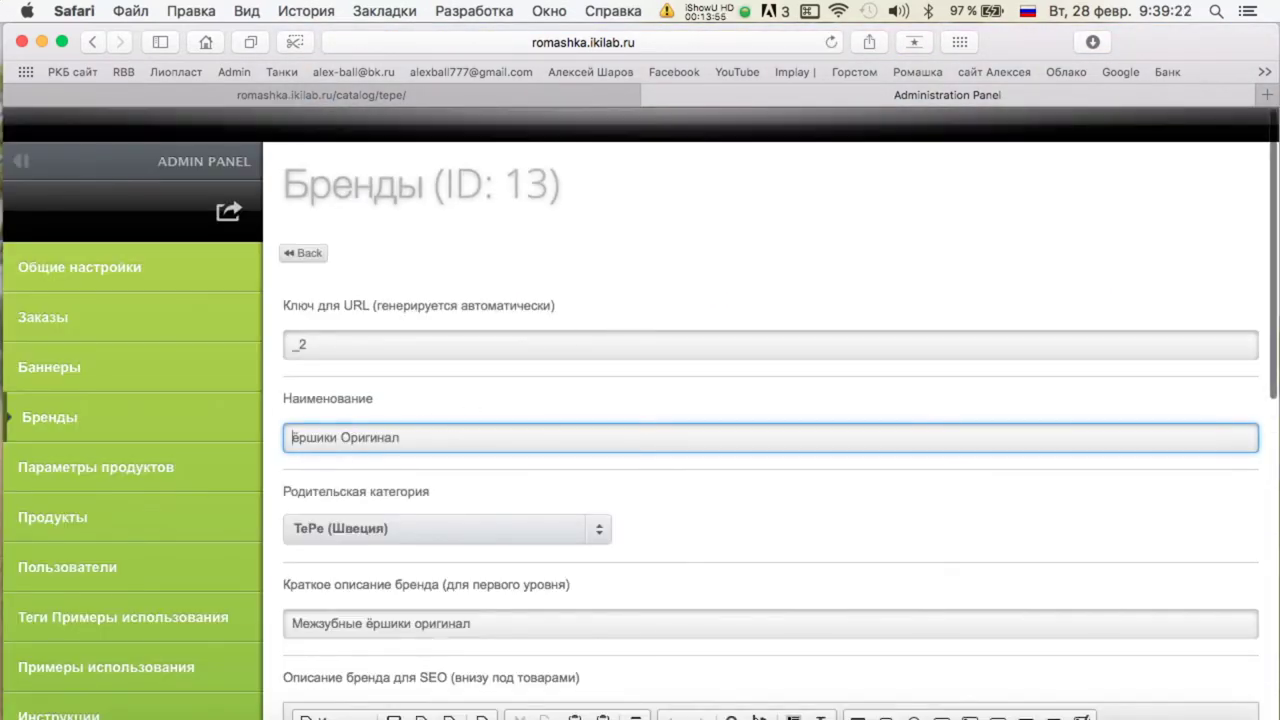
{"action": "key", "text": "BackSpace"}
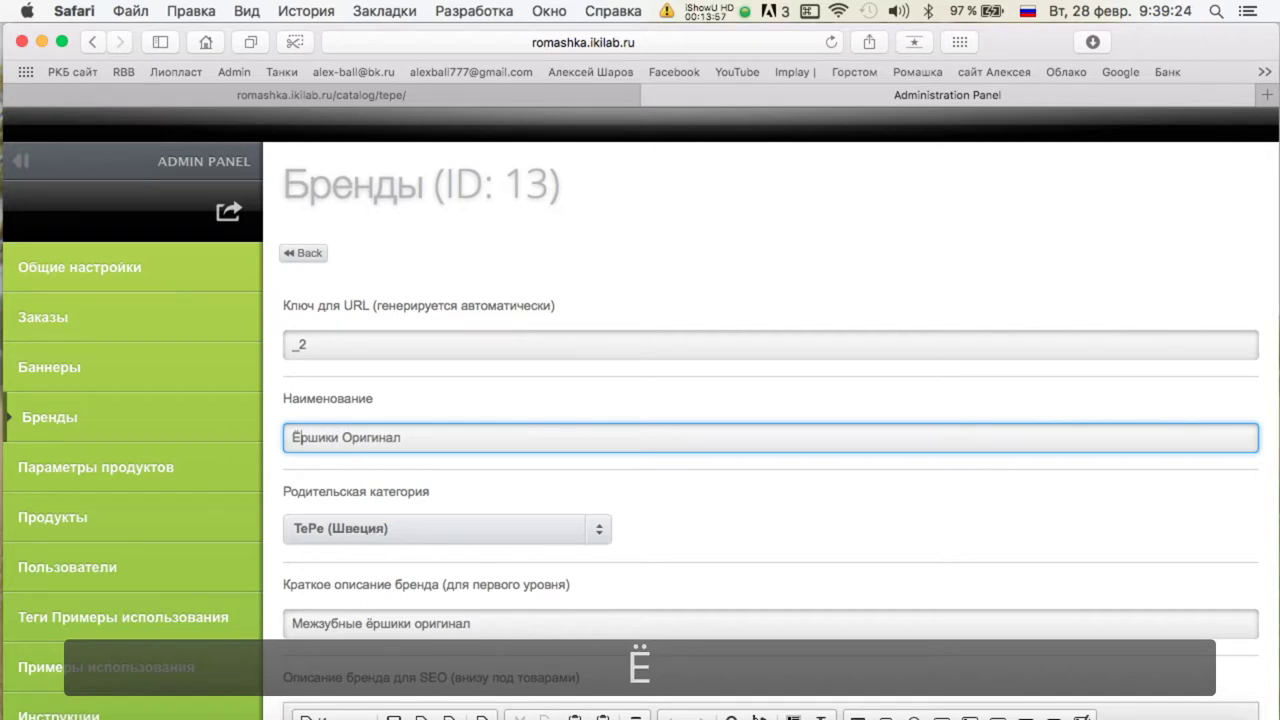
{"action": "type", "text": "Original"}
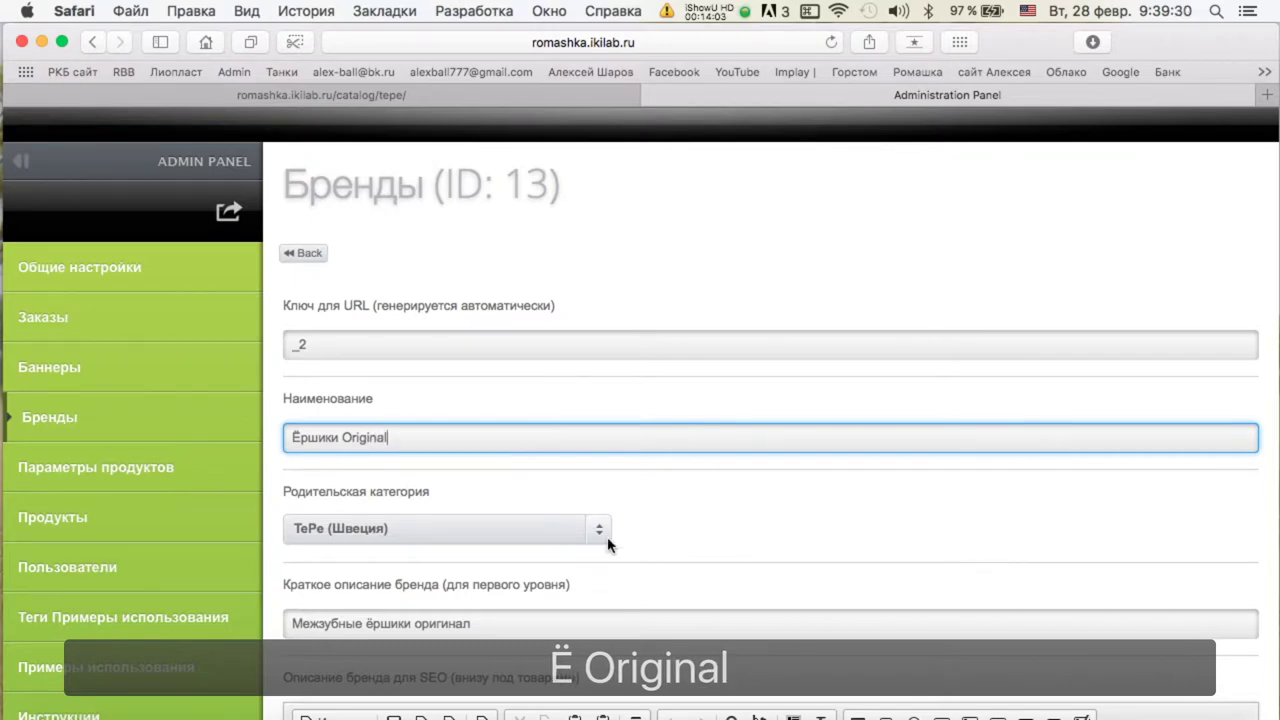
{"action": "scroll", "coordinate": [649, 433], "scroll_direction": "down", "scroll_amount": 4}
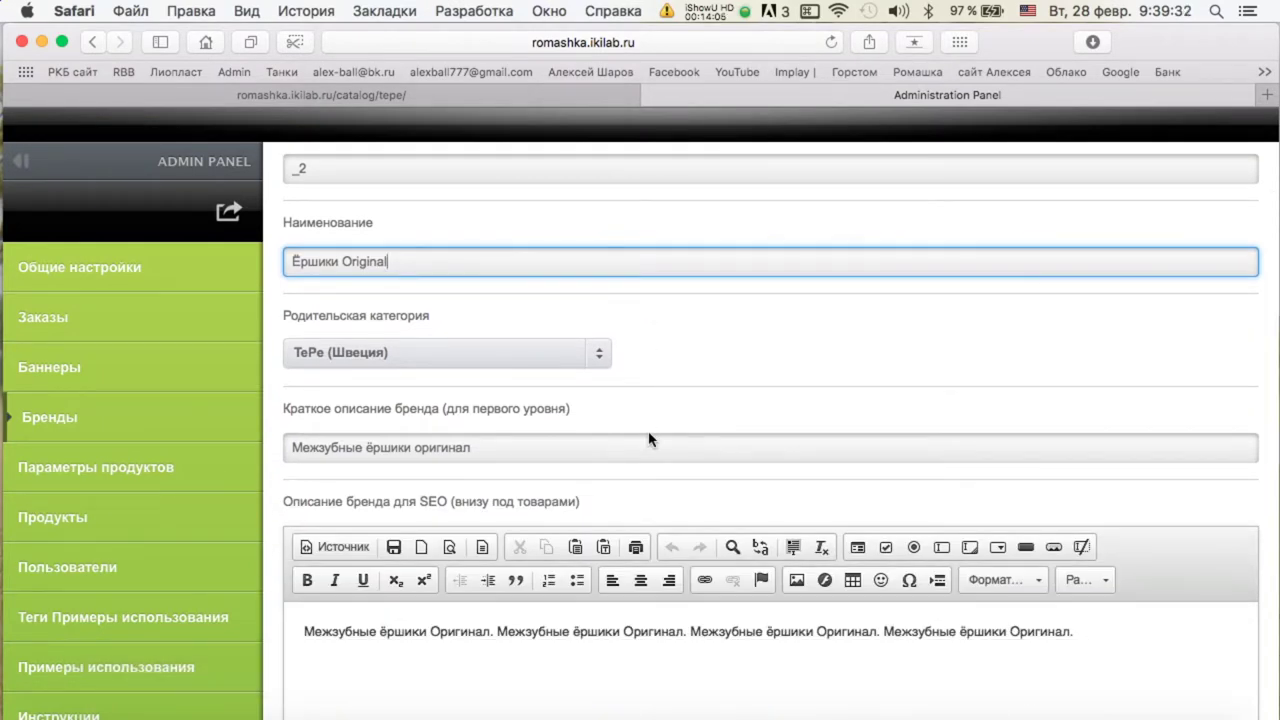
{"action": "scroll", "coordinate": [649, 440], "scroll_direction": "down", "scroll_amount": 5}
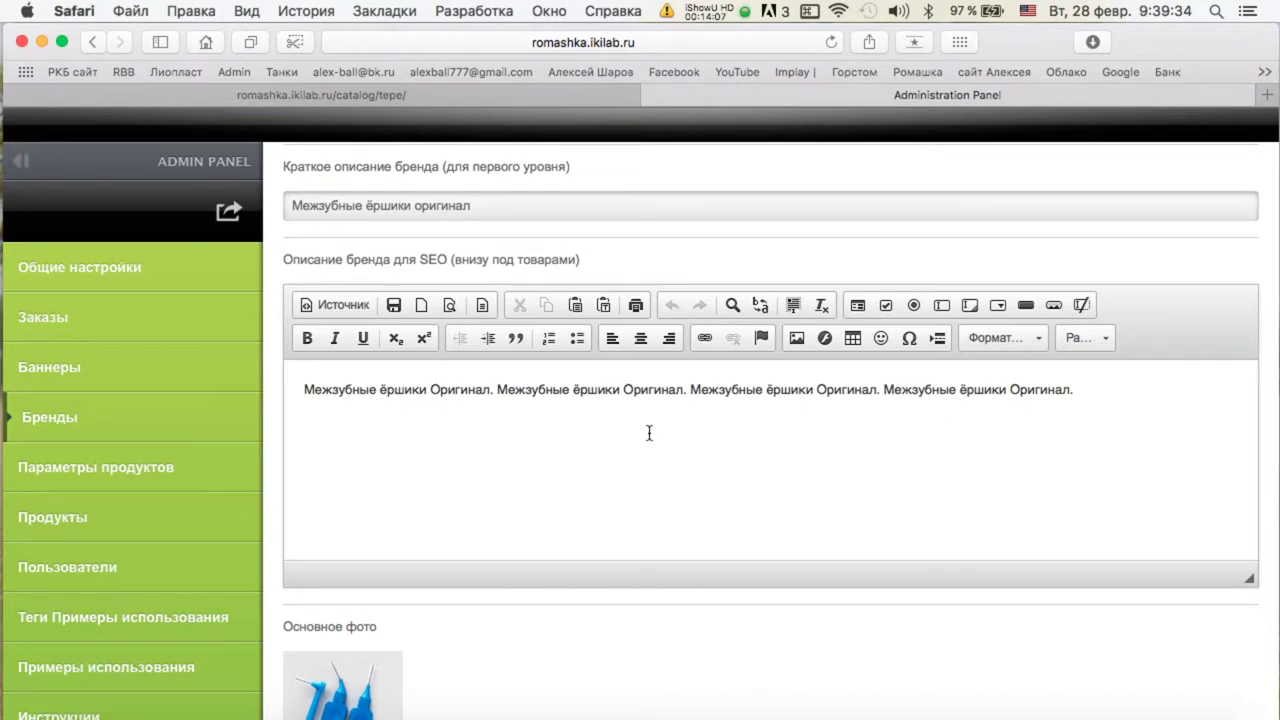
{"action": "scroll", "coordinate": [649, 440], "scroll_direction": "down", "scroll_amount": 6}
{"action": "left_click", "coordinate": [359, 655]}
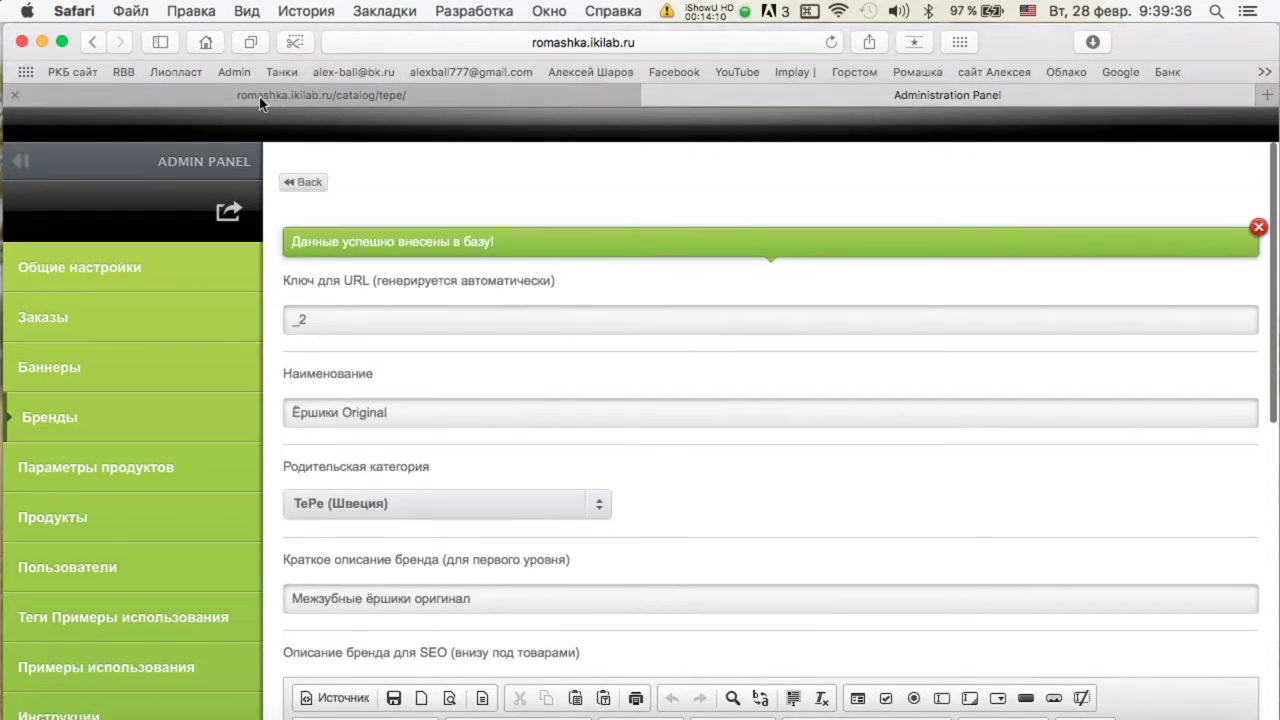
Check the name «Ёршики Original» on the reloaded TePe catalogue page, and return to the admin subcategory list.
{"action": "left_click", "coordinate": [260, 99]}
{"action": "key", "text": "super+r"}
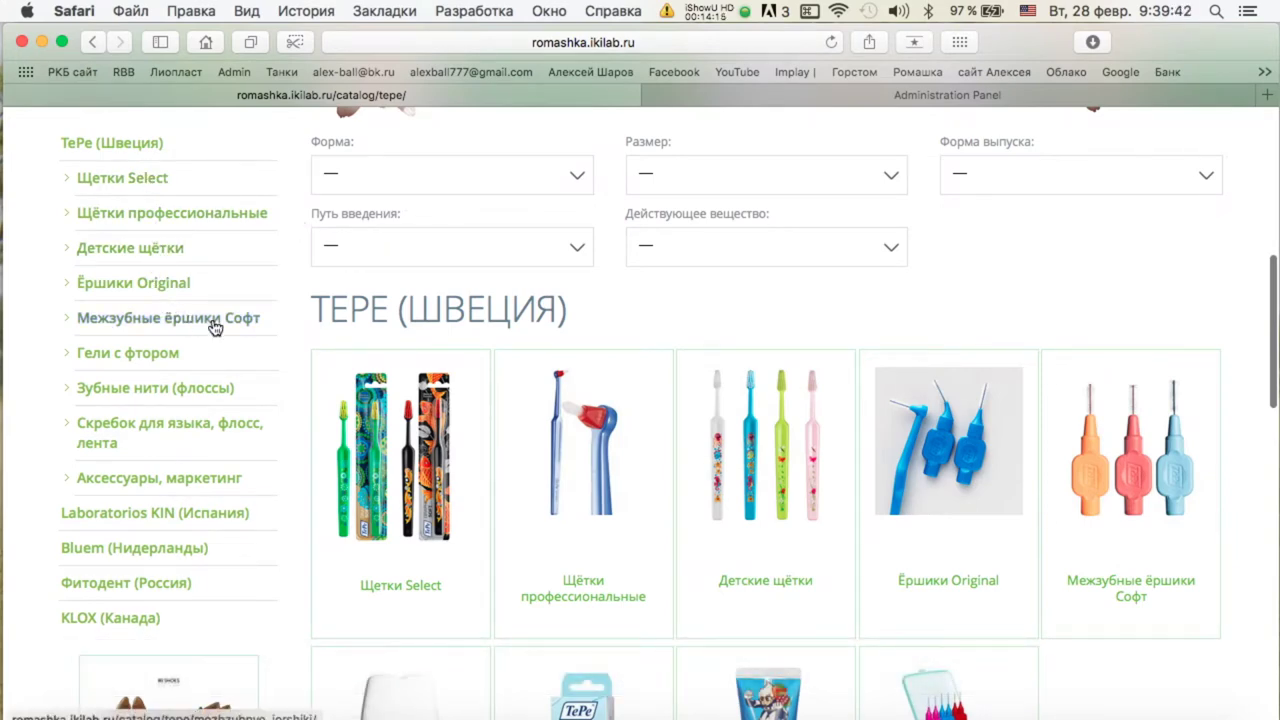
{"action": "left_click", "coordinate": [808, 100]}
{"action": "left_click", "coordinate": [312, 256]}
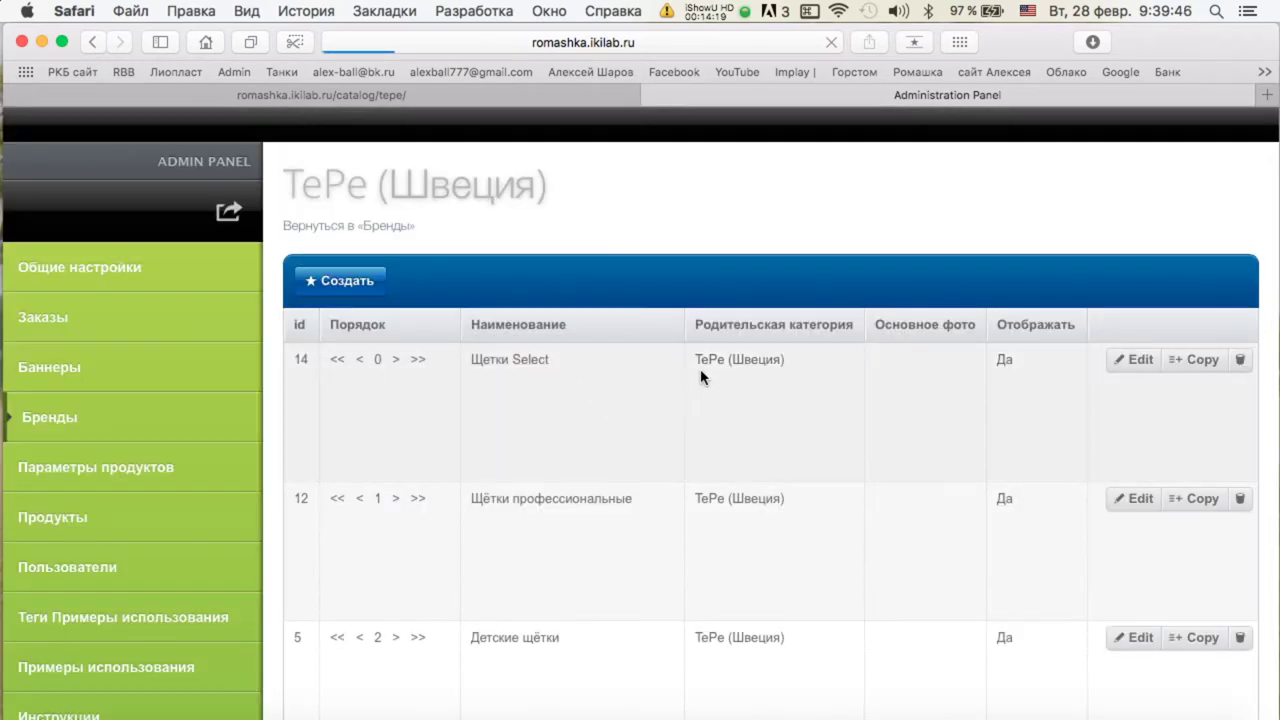
Open the subcategory «Межзубные ёршики Софт» and change its name to «Ёршики мягкие Soft».
{"action": "scroll", "coordinate": [757, 423], "scroll_direction": "down", "scroll_amount": 8}
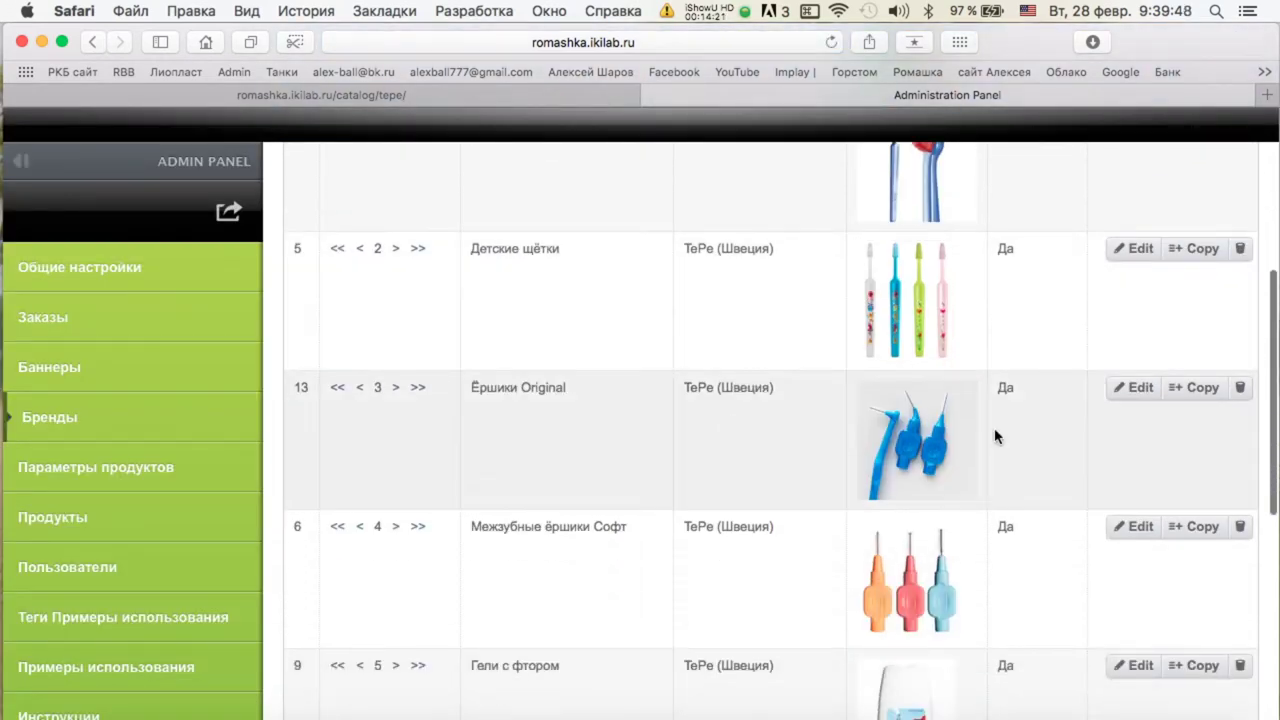
{"action": "scroll", "coordinate": [995, 436], "scroll_direction": "down", "scroll_amount": 2}
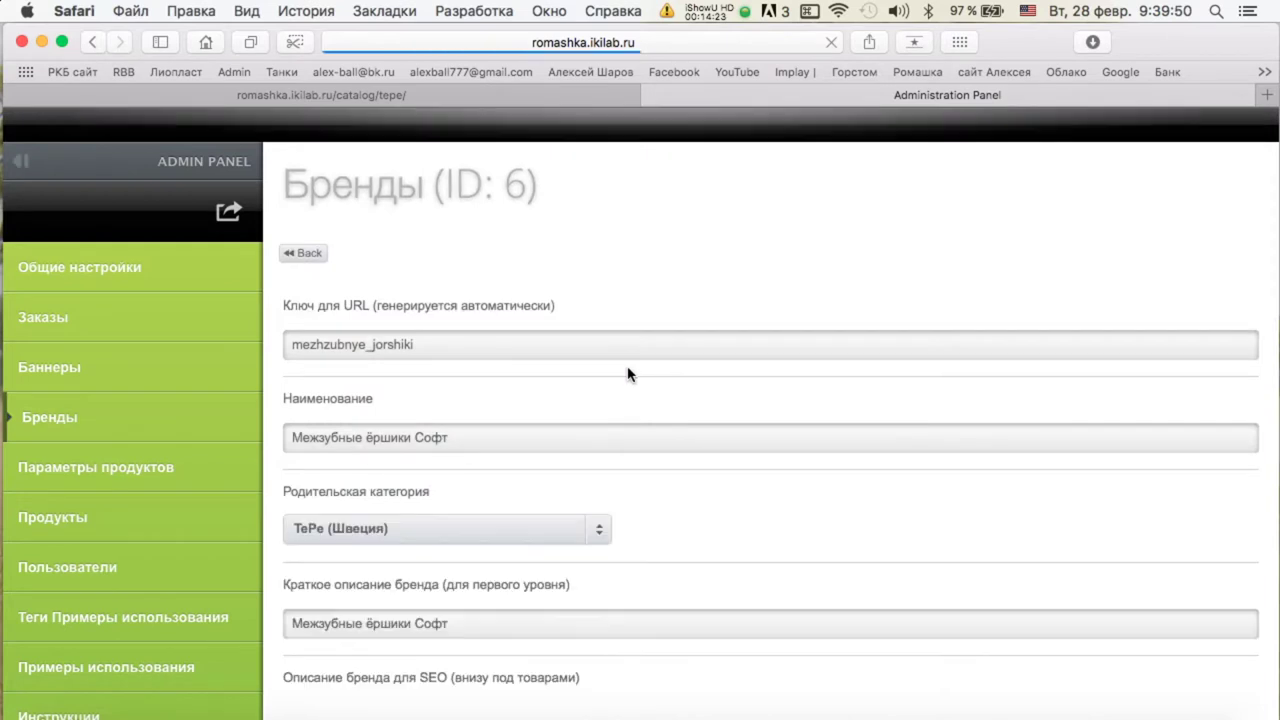
{"action": "double_click", "coordinate": [322, 437]}
{"action": "key", "text": "BackSpace"}
{"action": "key", "text": "Right"}
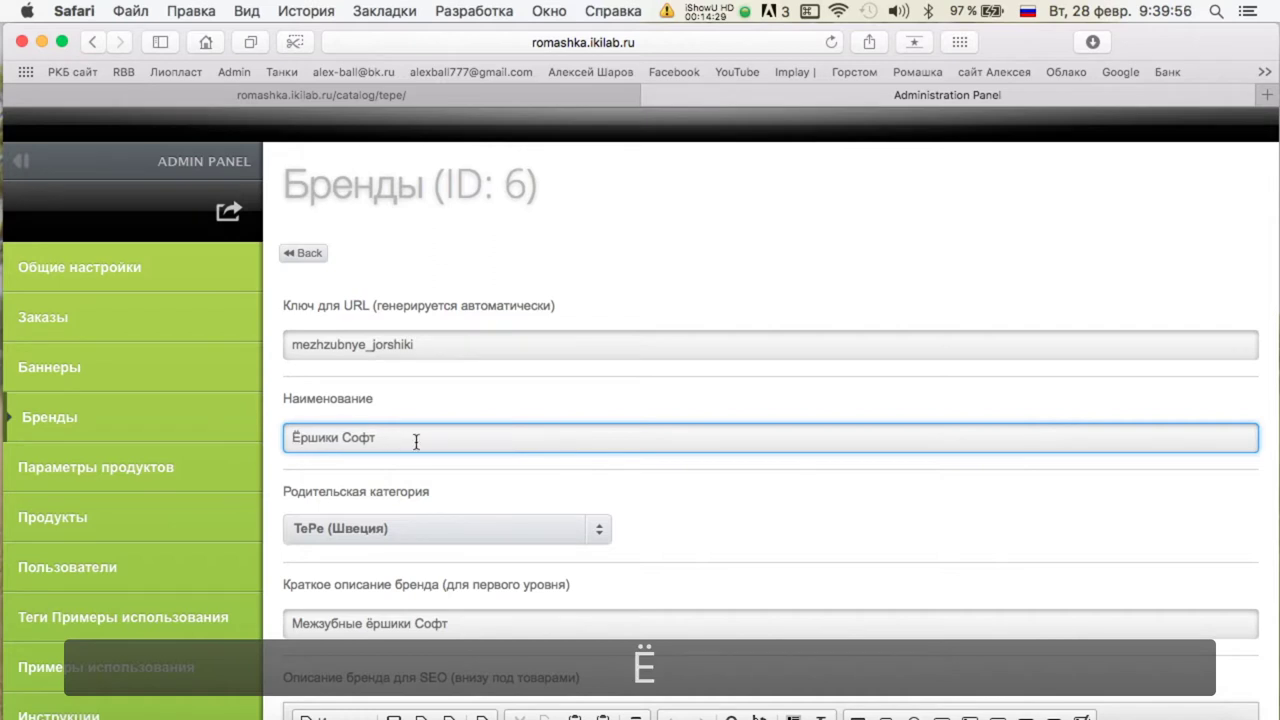
{"action": "type", "text": "мягкие"}
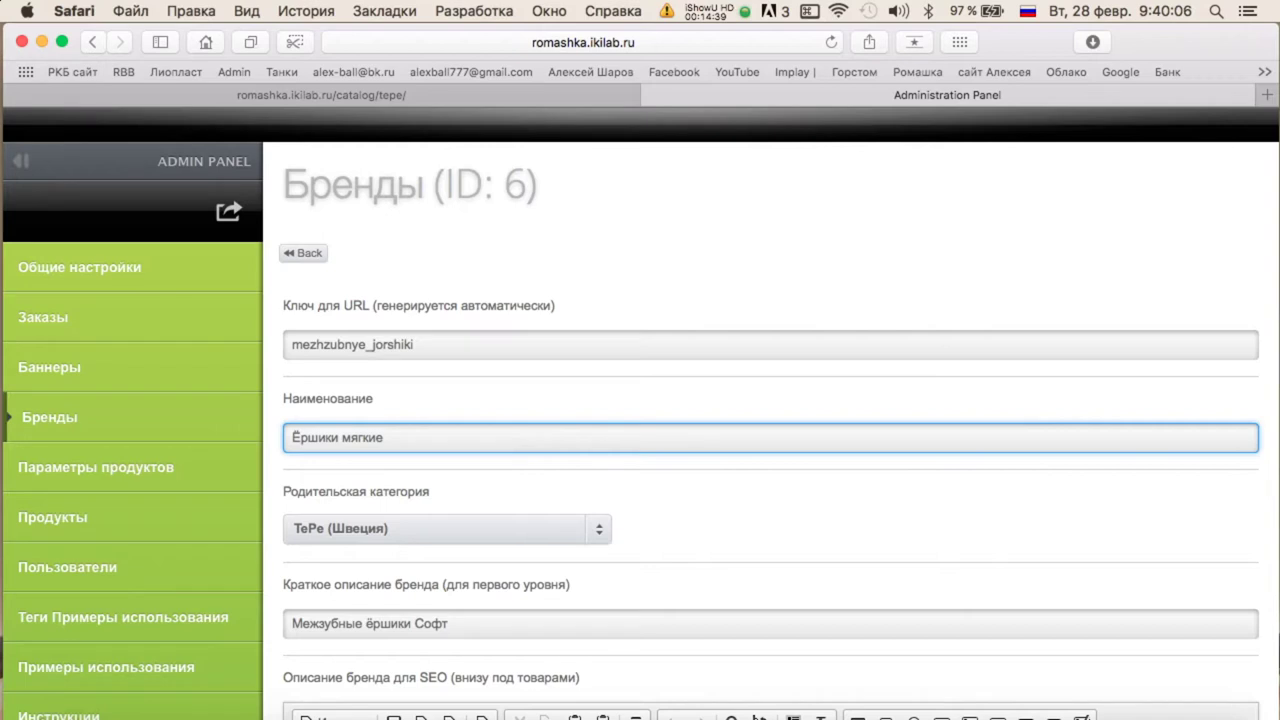
{"action": "key", "text": "super+space"}
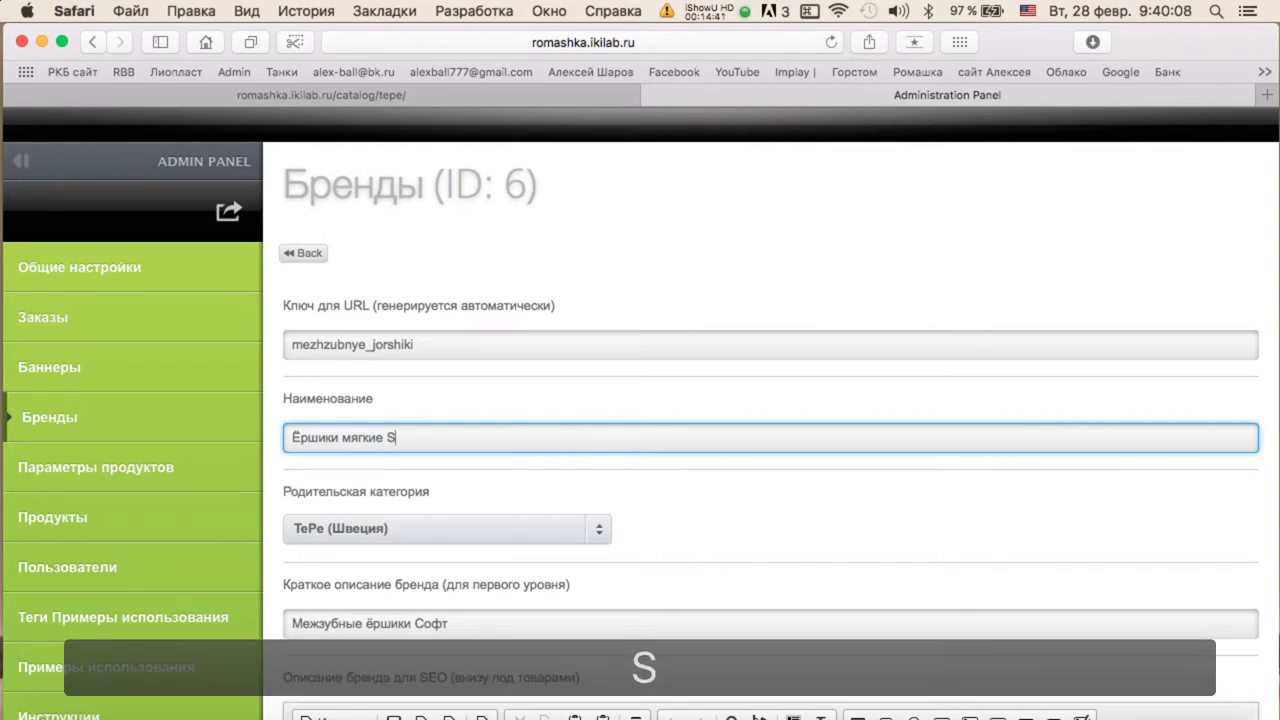
{"action": "type", "text": "ft"}
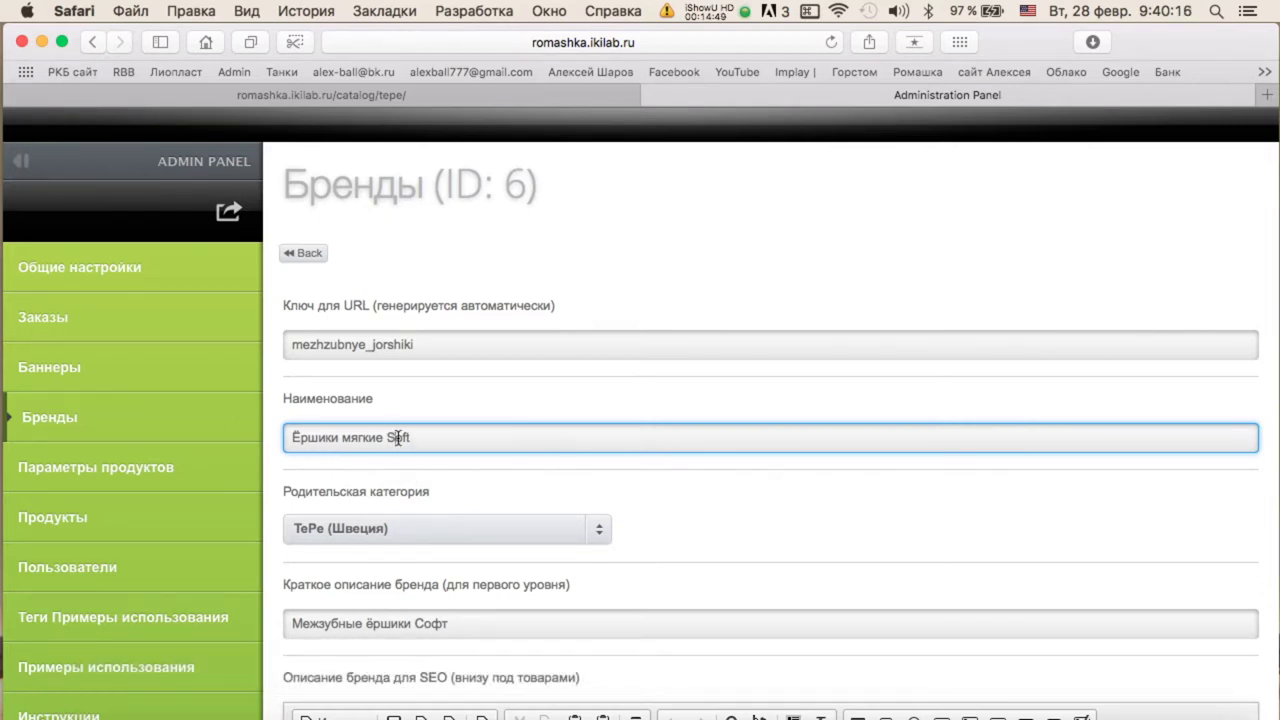
Move «Soft» ahead of «мягкие» and bracket the latter so the name reads «Ёршики Soft (мягкие)», and save the subcategory.
{"action": "key", "text": "super+x"}
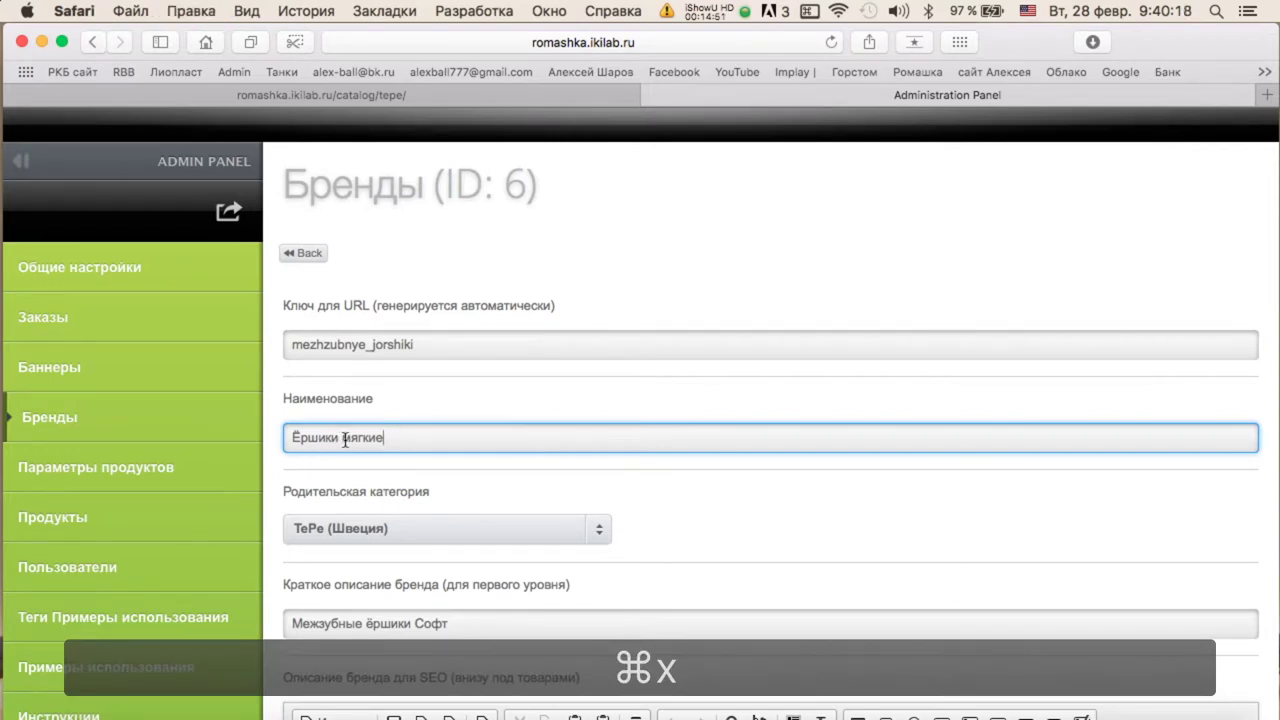
{"action": "key", "text": "super+v"}
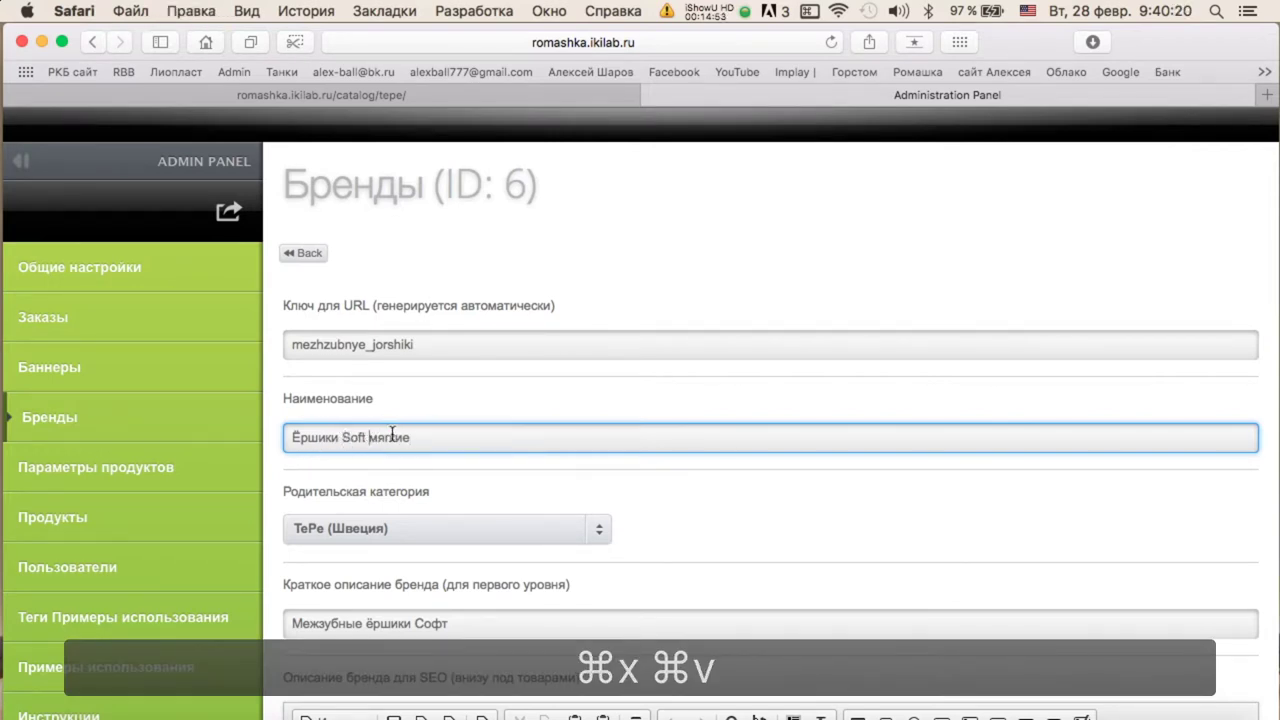
{"action": "type", "text": "("}
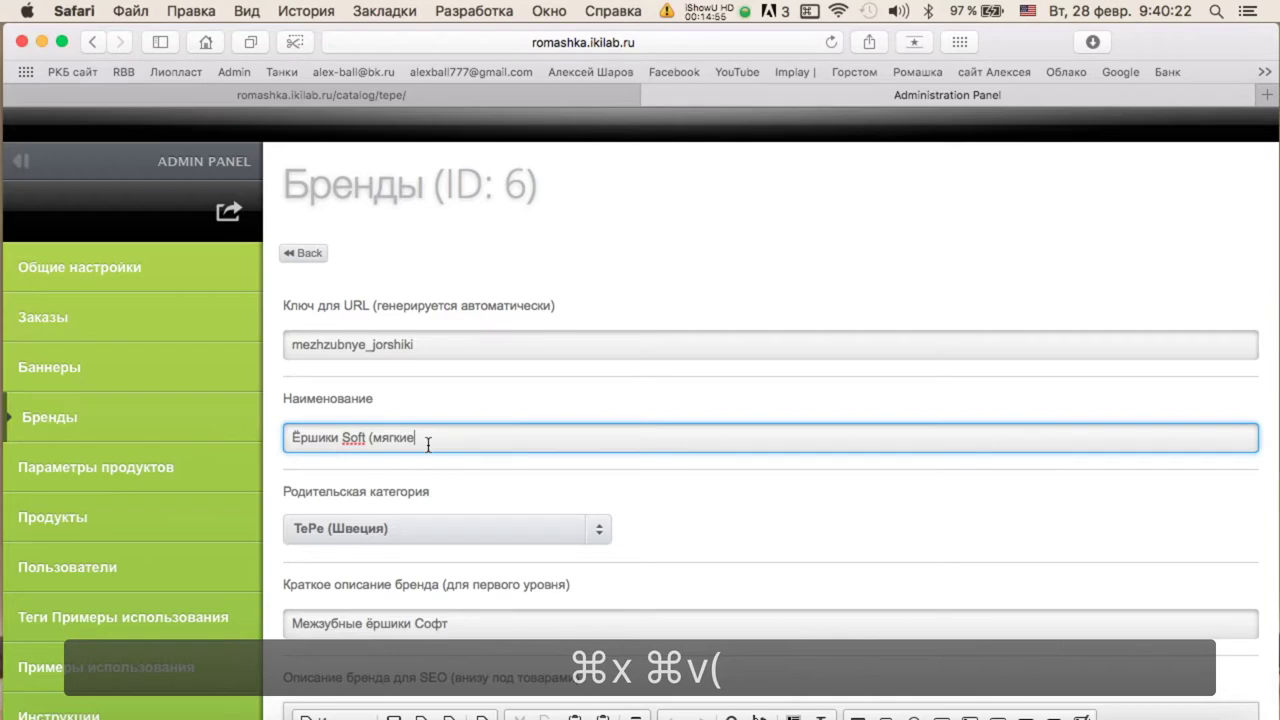
{"action": "type", "text": ")"}
{"action": "scroll", "coordinate": [508, 486], "scroll_direction": "down", "scroll_amount": 10}
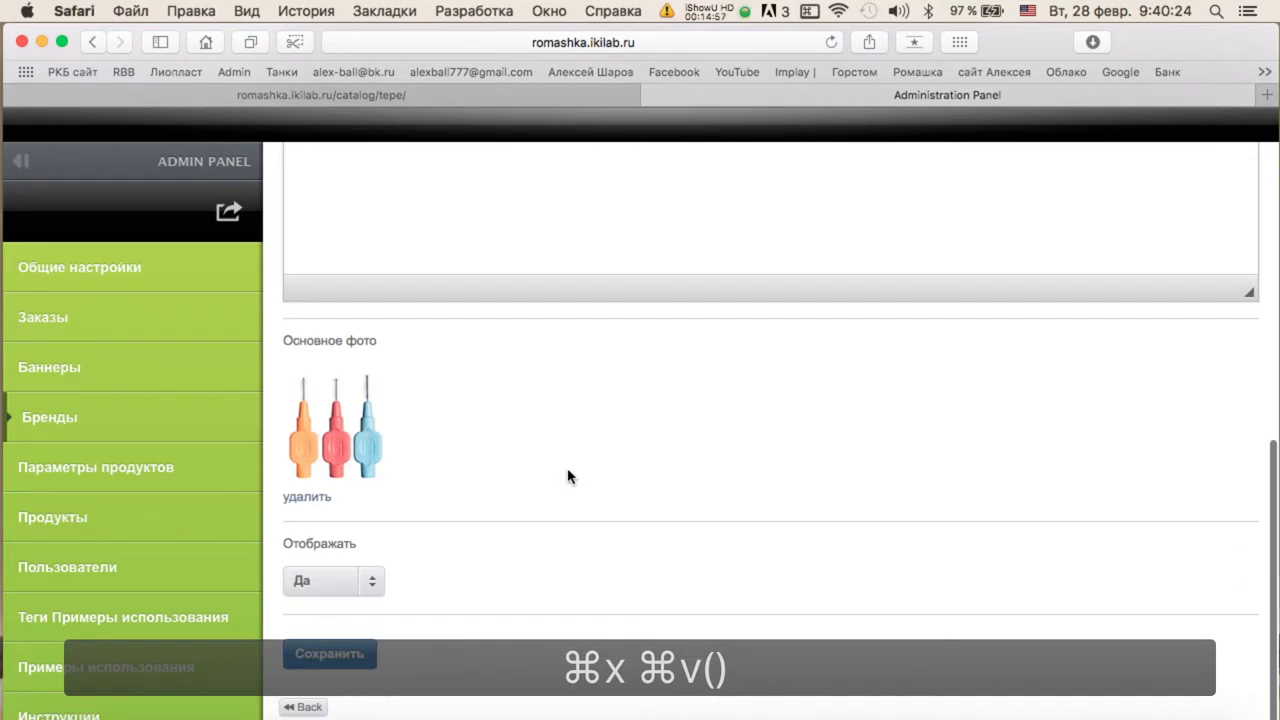
{"action": "left_click", "coordinate": [326, 658]}
Review all the subcategory names on the reloaded TePe catalogue page, and go back to the admin subcategory list.
{"action": "left_click", "coordinate": [203, 90]}
{"action": "key", "text": "super+r"}
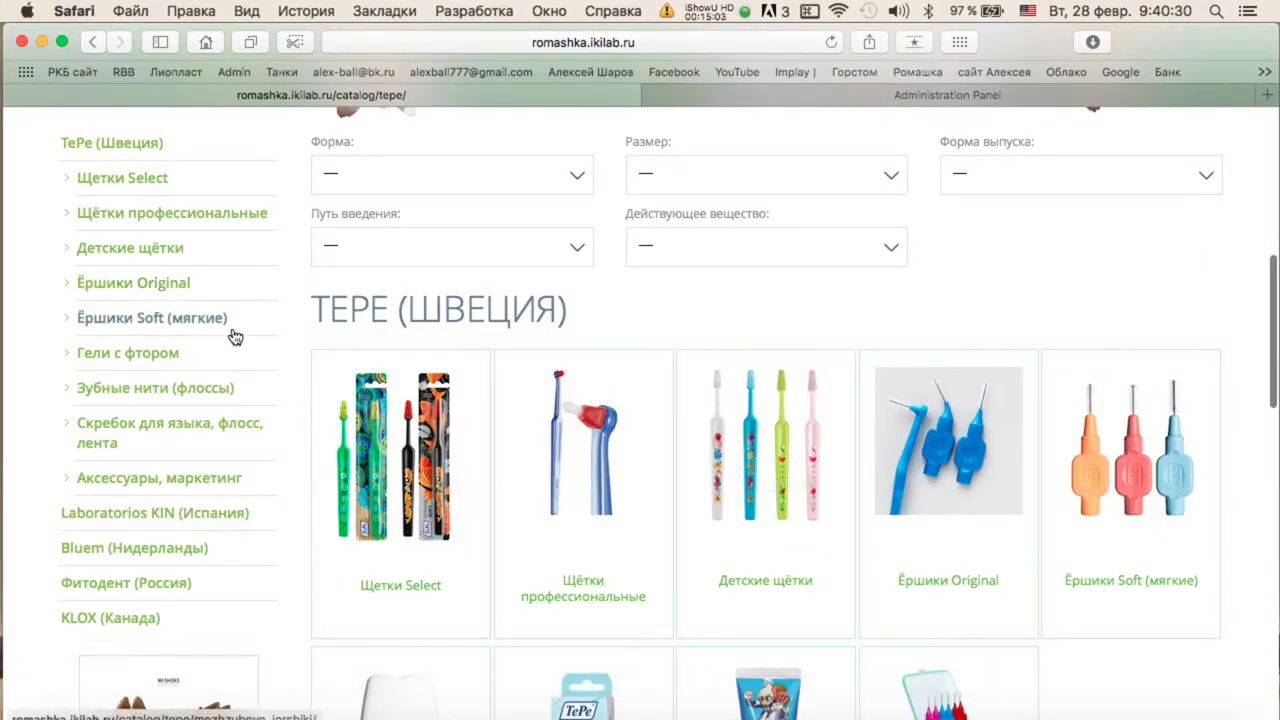
{"action": "scroll", "coordinate": [234, 334], "scroll_direction": "up", "scroll_amount": 1}
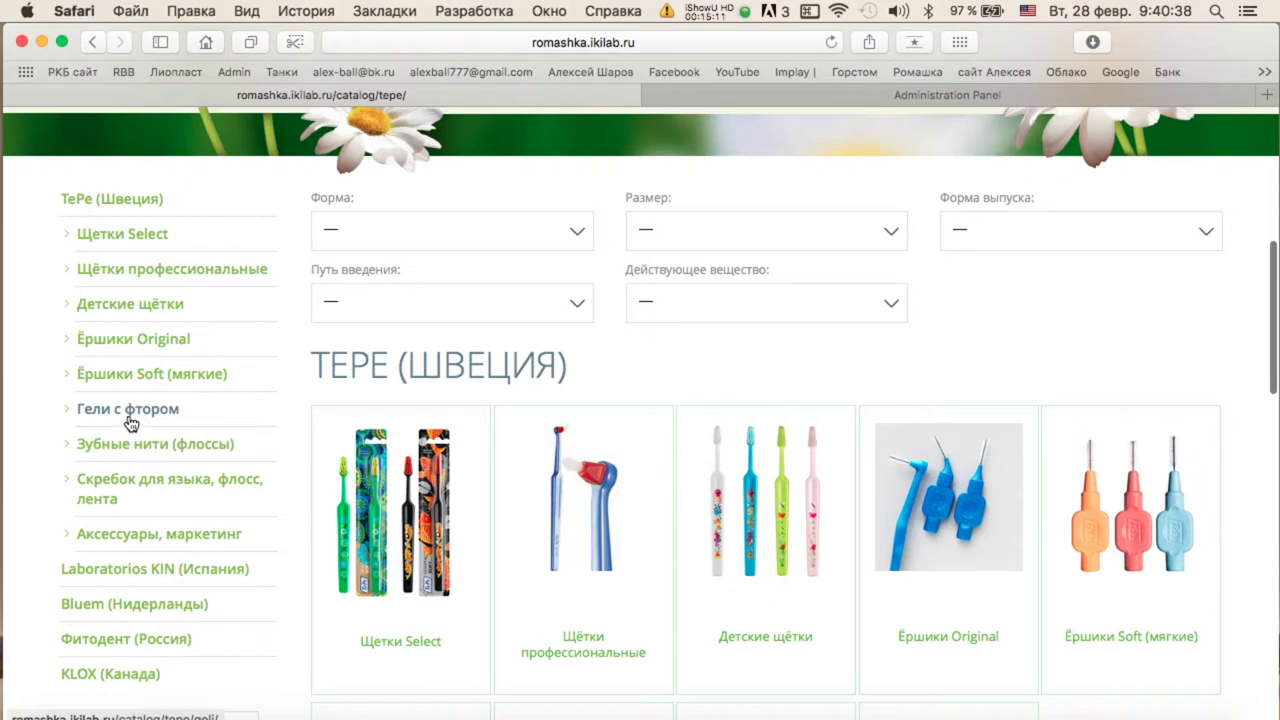
{"action": "scroll", "coordinate": [131, 424], "scroll_direction": "down", "scroll_amount": 1}
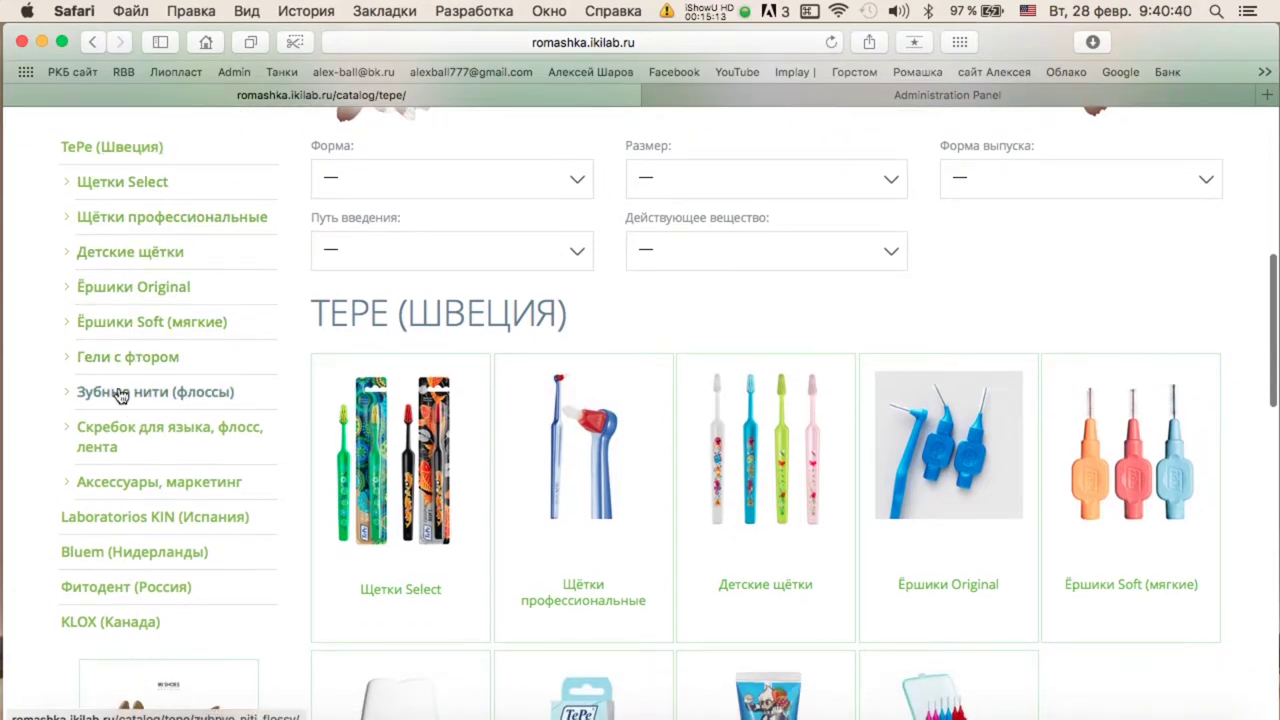
{"action": "scroll", "coordinate": [118, 396], "scroll_direction": "down", "scroll_amount": 2}
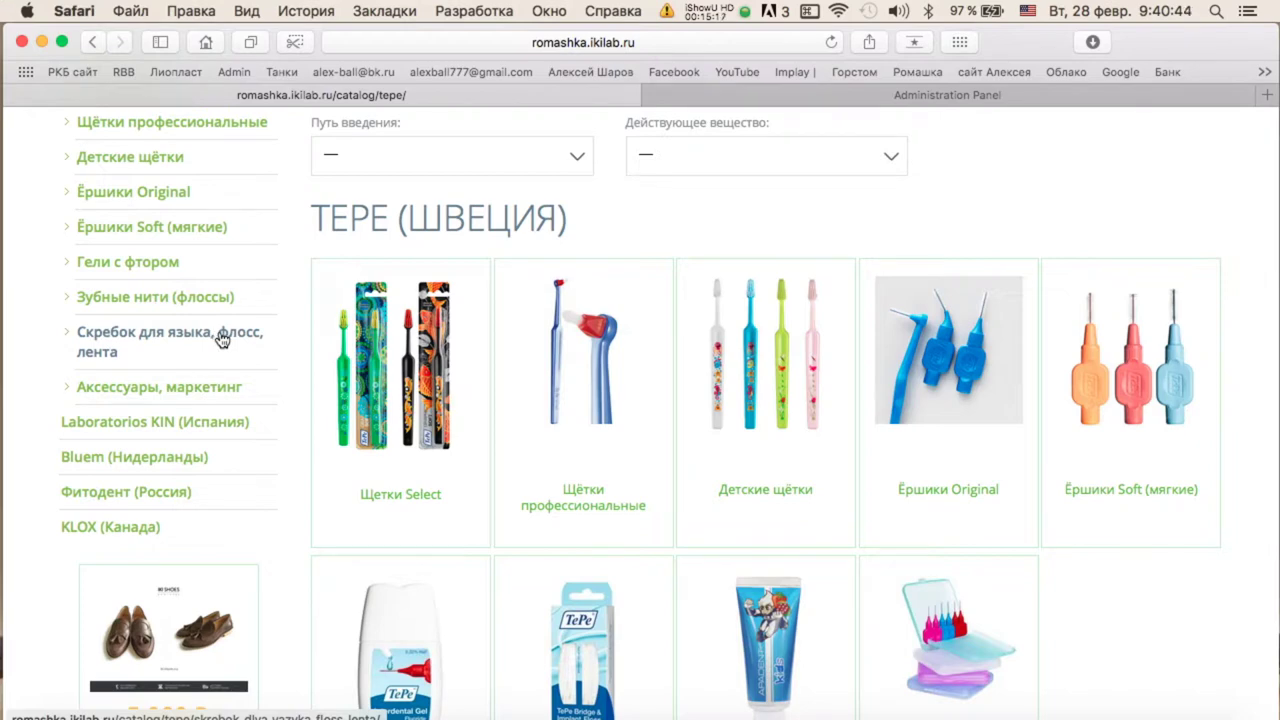
{"action": "left_click", "coordinate": [845, 96]}
{"action": "scroll", "coordinate": [526, 387], "scroll_direction": "down", "scroll_amount": 3}
{"action": "scroll", "coordinate": [526, 387], "scroll_direction": "down", "scroll_amount": 5}
{"action": "scroll", "coordinate": [510, 382], "scroll_direction": "up", "scroll_amount": 9}
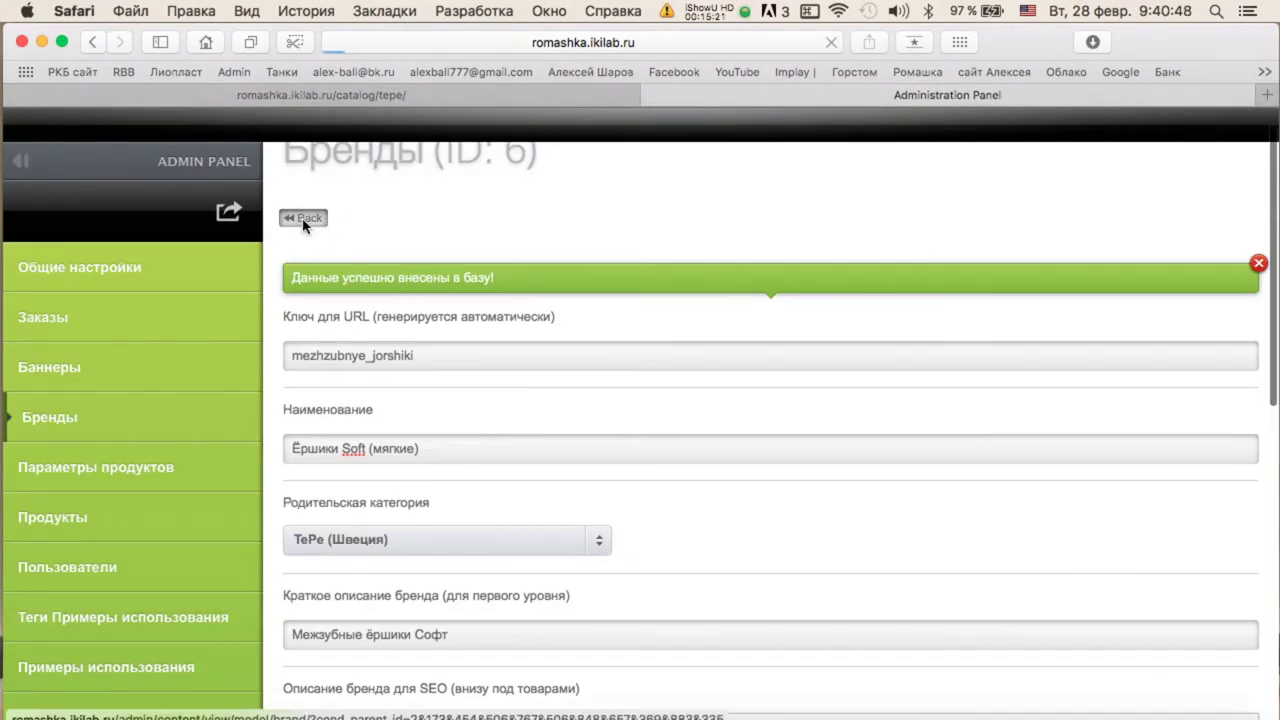
Move the subcategory «Аксессуары, маркетинг» one position up, above «Скребок для языка, флосс, лента».
{"action": "scroll", "coordinate": [797, 398], "scroll_direction": "down", "scroll_amount": 10}
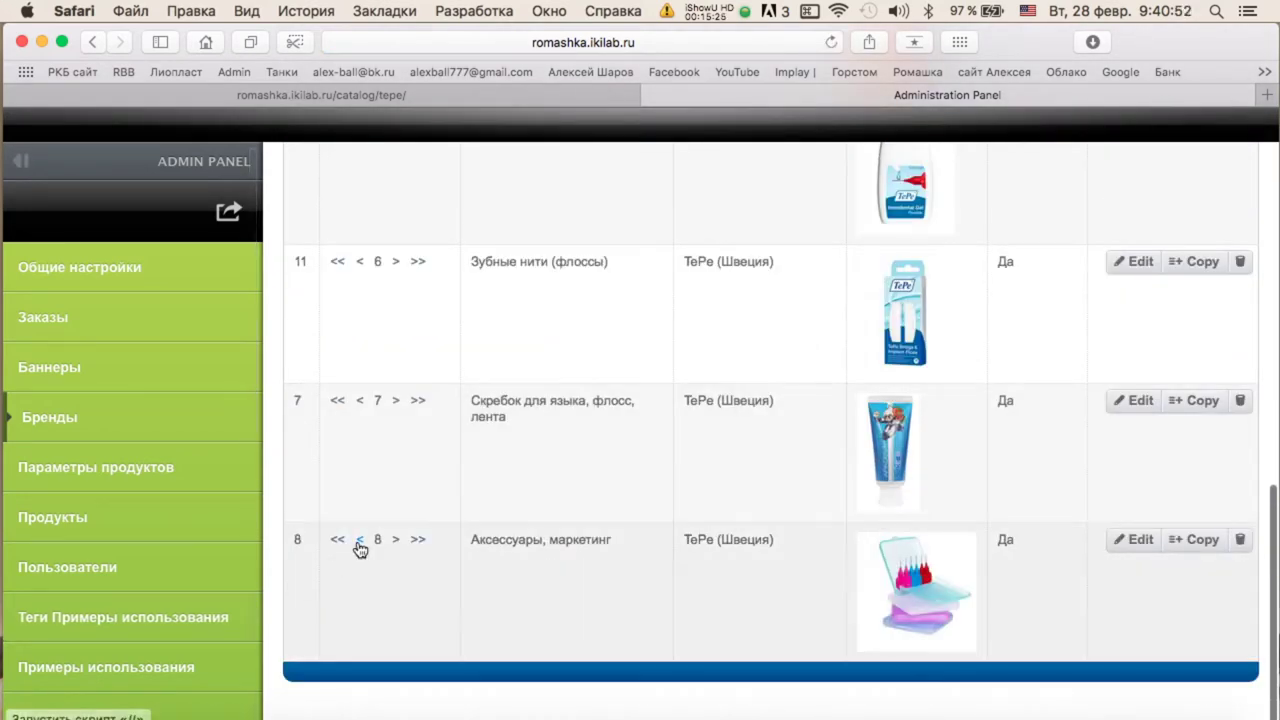
{"action": "left_click", "coordinate": [360, 545]}
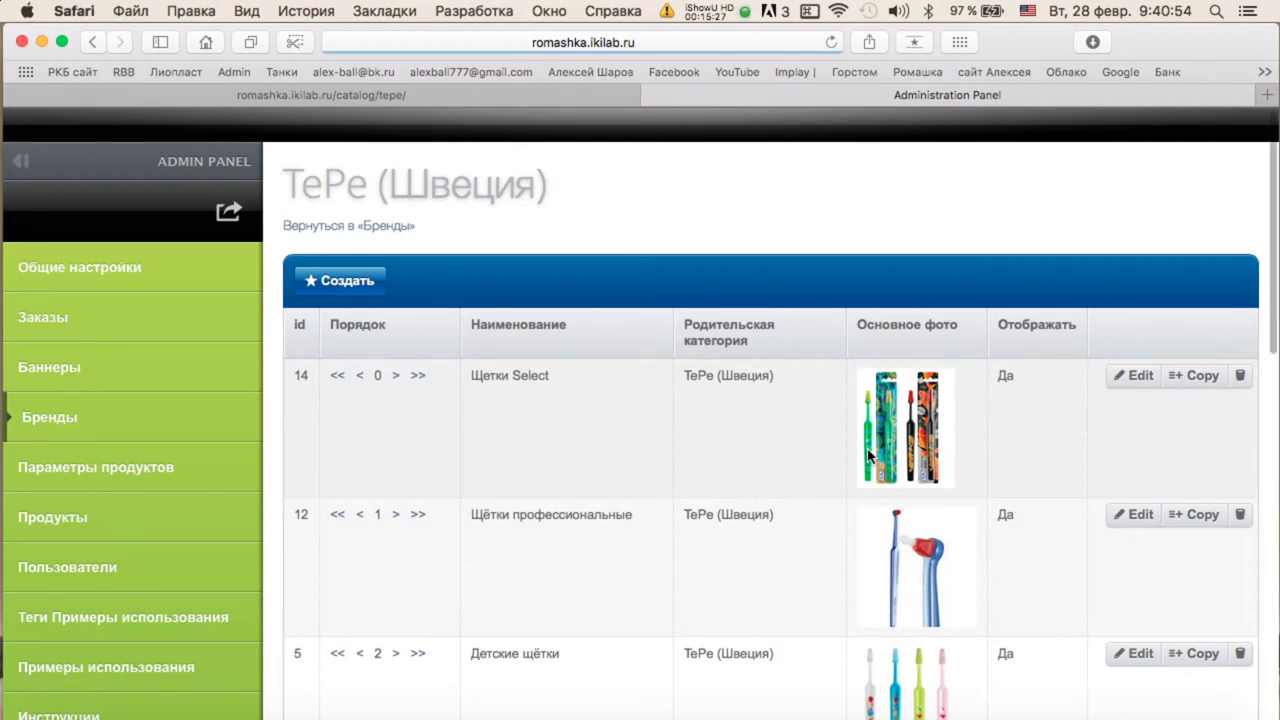
{"action": "scroll", "coordinate": [867, 456], "scroll_direction": "down", "scroll_amount": 10}
{"action": "scroll", "coordinate": [867, 456], "scroll_direction": "down", "scroll_amount": 3}
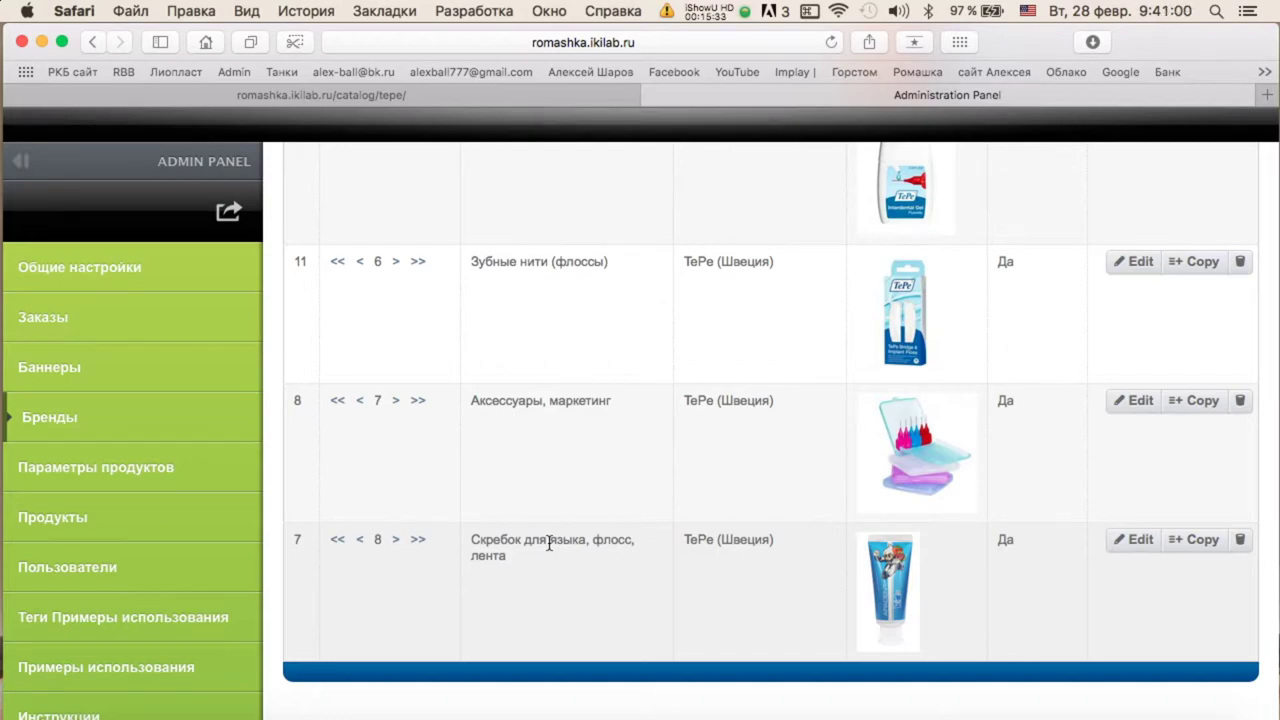
{"action": "key", "text": "ctrl+Up"}
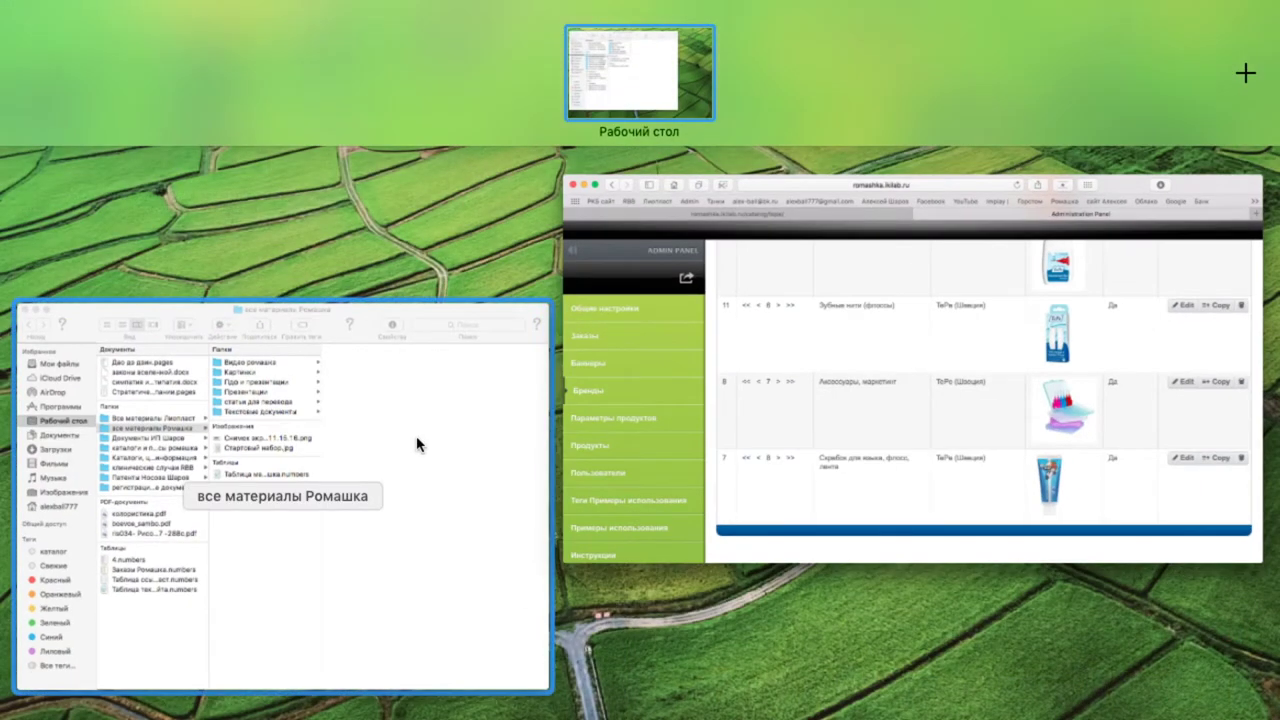
{"action": "left_click", "coordinate": [671, 438]}
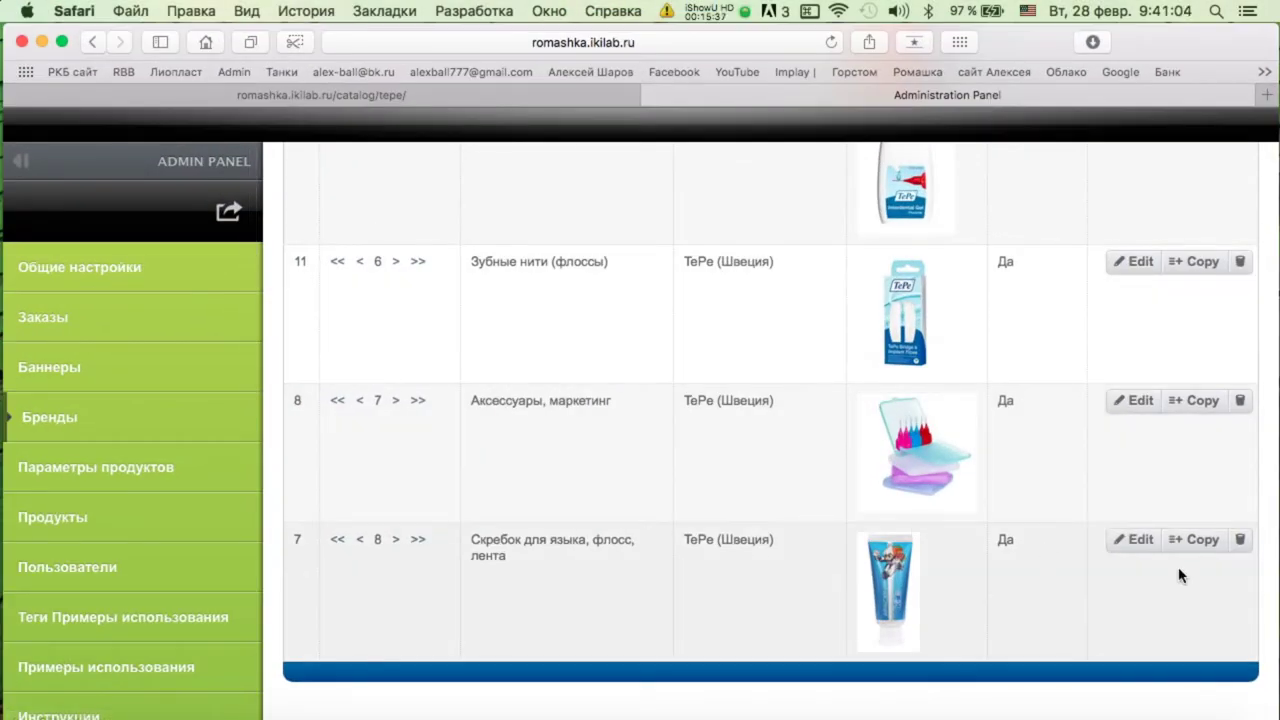
Open the subcategory «Скребок для языка, флосс, лента» and change its name to «Индикаторы налета».
{"action": "left_click", "coordinate": [1141, 539]}
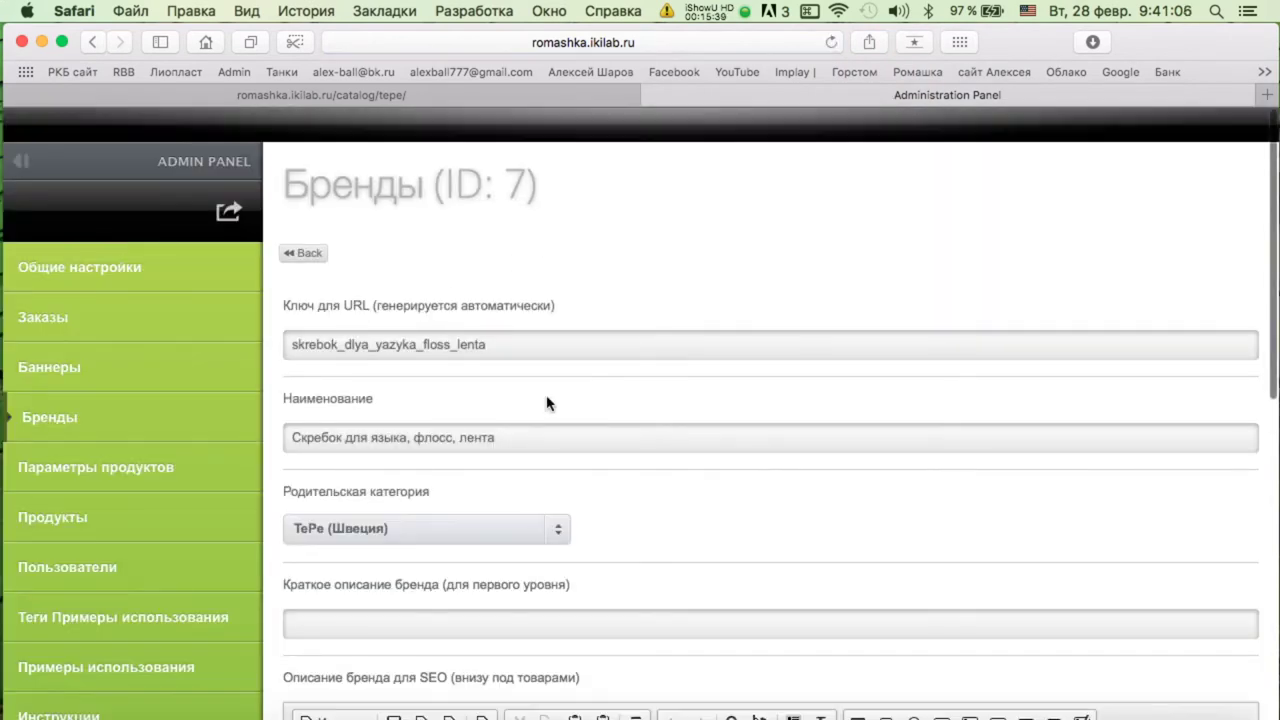
{"action": "triple_click", "coordinate": [546, 437]}
{"action": "type", "text": "By"}
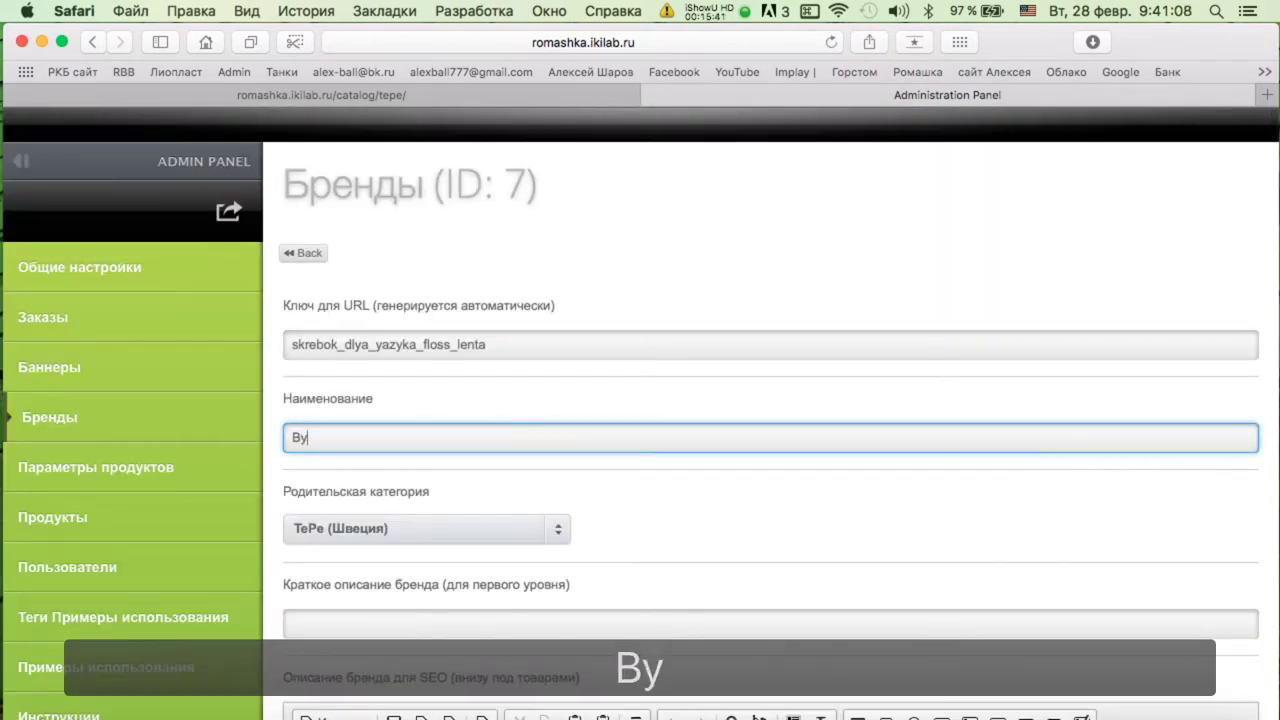
{"action": "type", "text": "lbrfnjhs"}
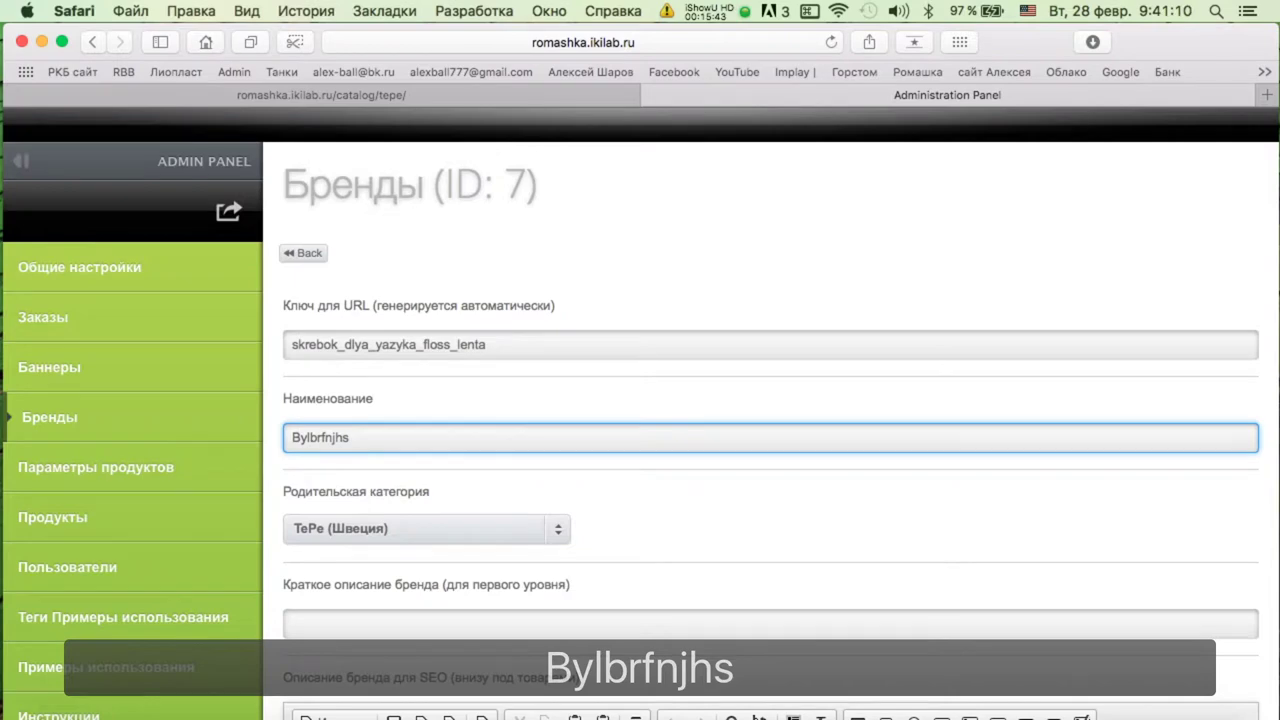
{"action": "type", "text": " налета"}
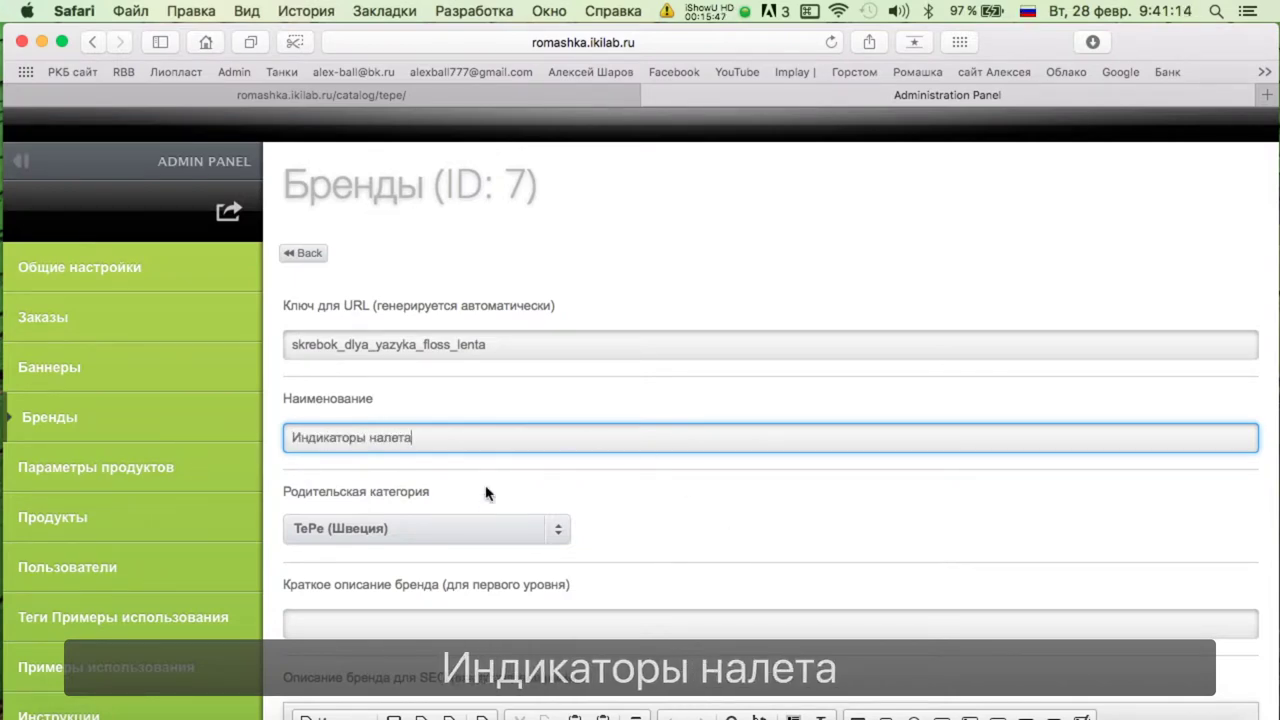
Copy the name «Индикаторы налета» into the short description, and enter it twice as a sentence in the SEO description.
{"action": "triple_click", "coordinate": [440, 437]}
{"action": "key", "text": "super+c"}
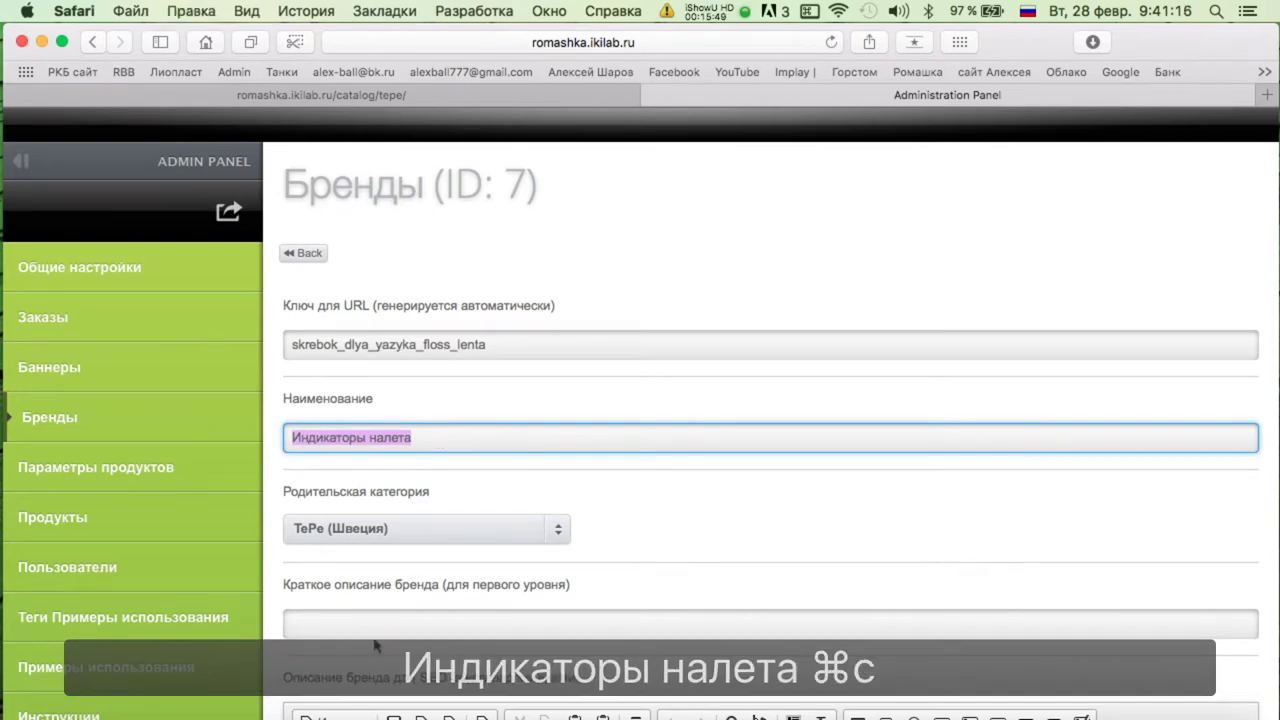
{"action": "left_click", "coordinate": [376, 624]}
{"action": "key", "text": "super+v"}
{"action": "scroll", "coordinate": [630, 615], "scroll_direction": "down", "scroll_amount": 5}
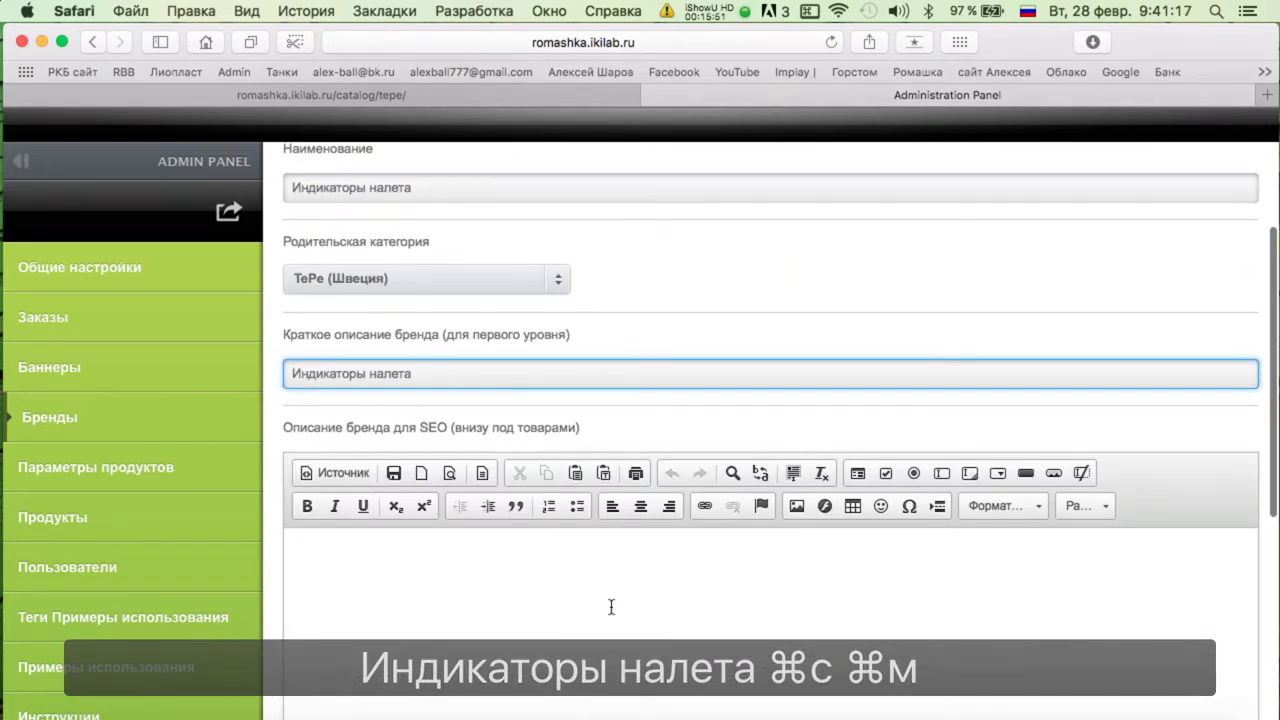
{"action": "left_click", "coordinate": [487, 592]}
{"action": "key", "text": "super+v"}
{"action": "type", "text": "."}
{"action": "key", "text": "super+v"}
{"action": "type", "text": "."}
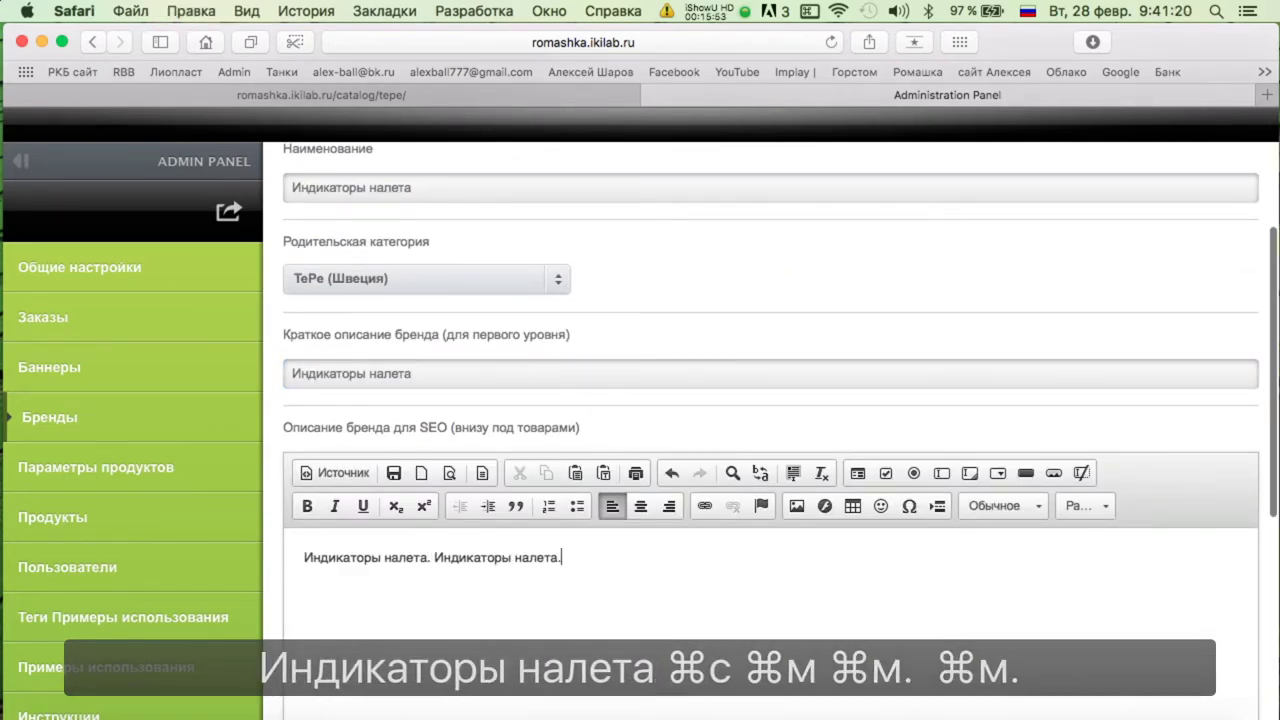
Extend the SEO description with four more repetitions of «Индикаторы налета.» and remove the extra space between the sentences.
{"action": "key", "text": "ctrl+shift+Left"}
{"action": "key", "text": "super+c"}
{"action": "key", "text": "Right"}
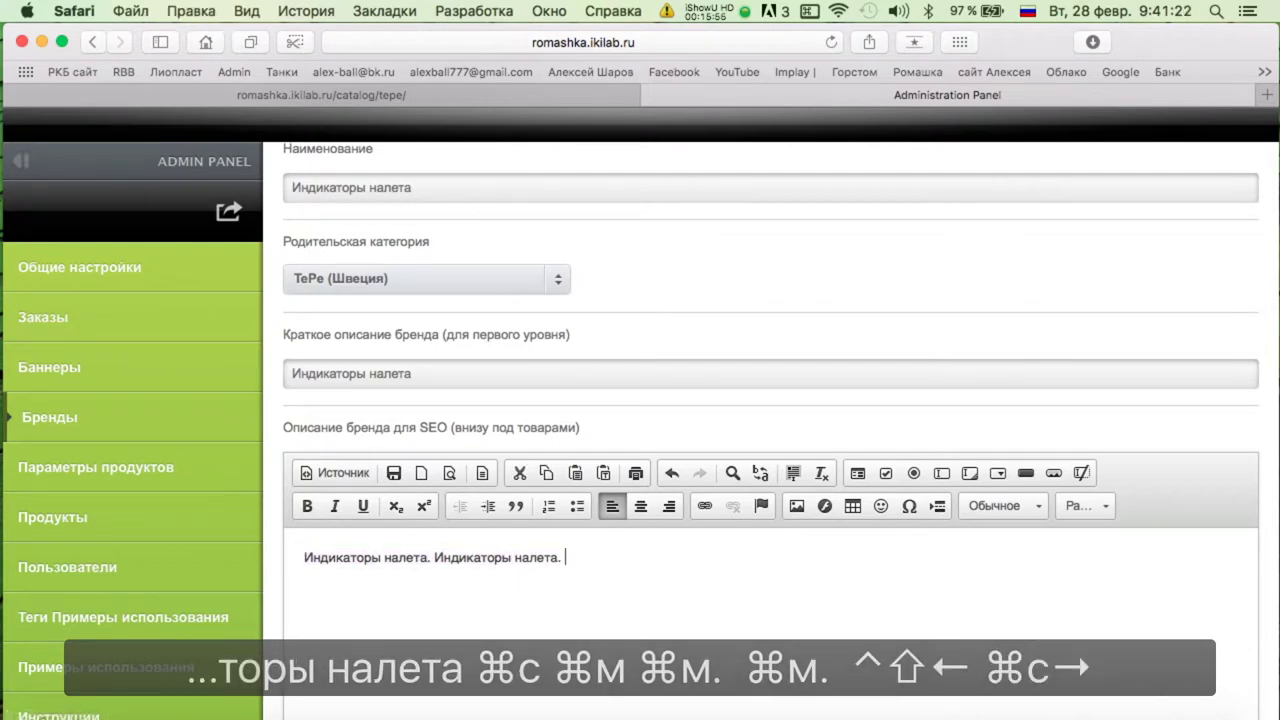
{"action": "key", "text": "super+v"}
{"action": "key", "text": "super+v"}
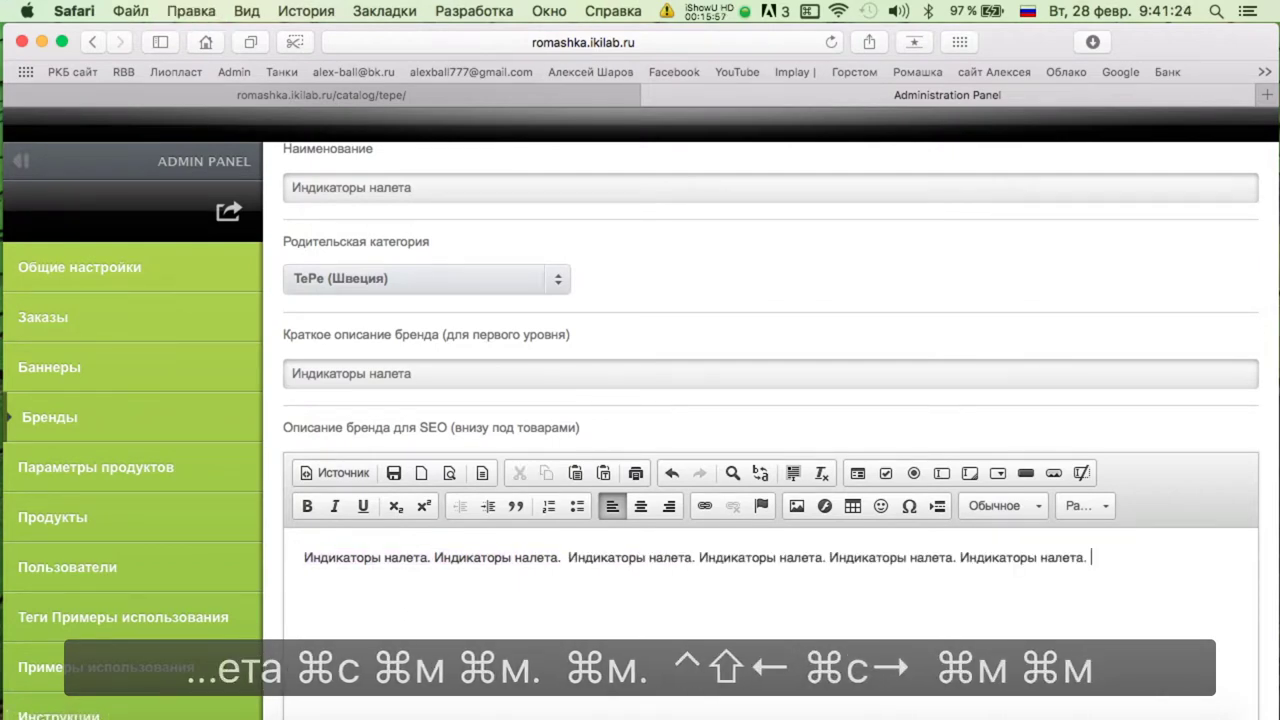
{"action": "scroll", "coordinate": [786, 246], "scroll_direction": "down", "scroll_amount": 5}
{"action": "left_click", "coordinate": [565, 249]}
{"action": "key", "text": "BackSpace"}
Delete the current main photo of the subcategory «Индикаторы налета».
{"action": "scroll", "coordinate": [472, 368], "scroll_direction": "down", "scroll_amount": 3}
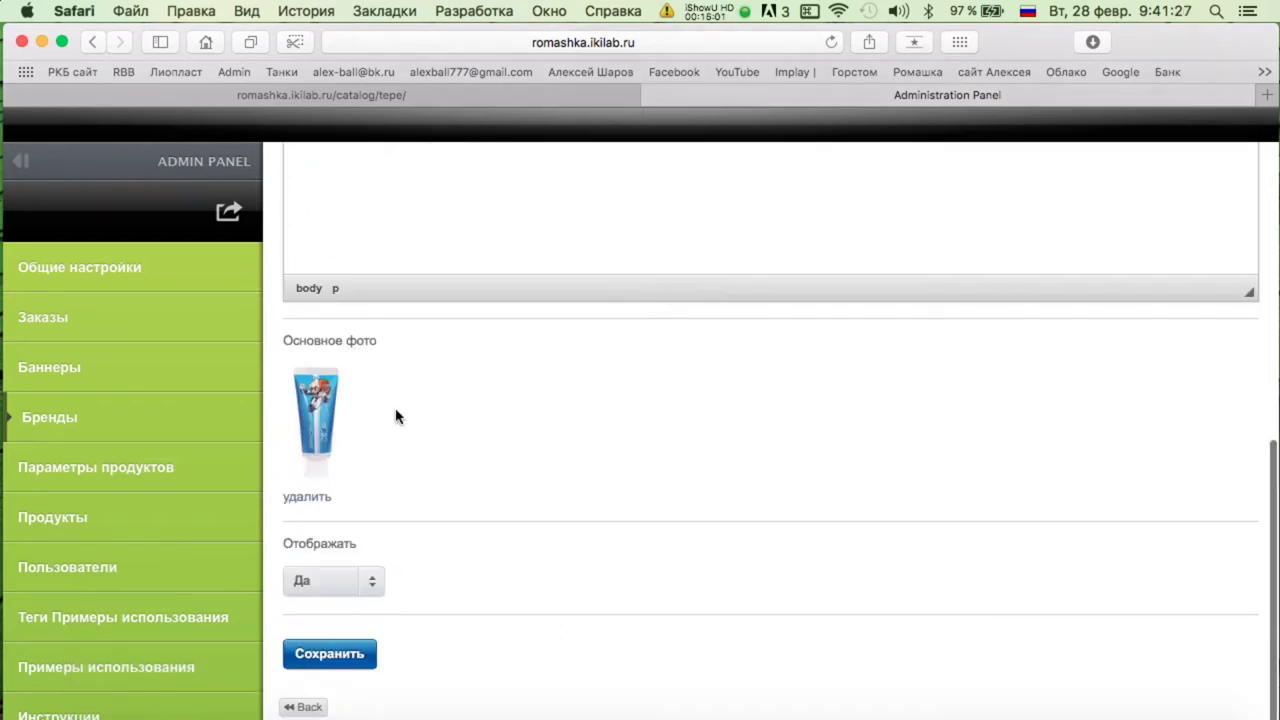
{"action": "left_click", "coordinate": [308, 500]}
{"action": "key", "text": "Return"}
Browse for a new main photo of «Индикаторы налета» in the «Индикаторы налета» folder inside «ТиПи».
{"action": "left_click", "coordinate": [308, 506]}
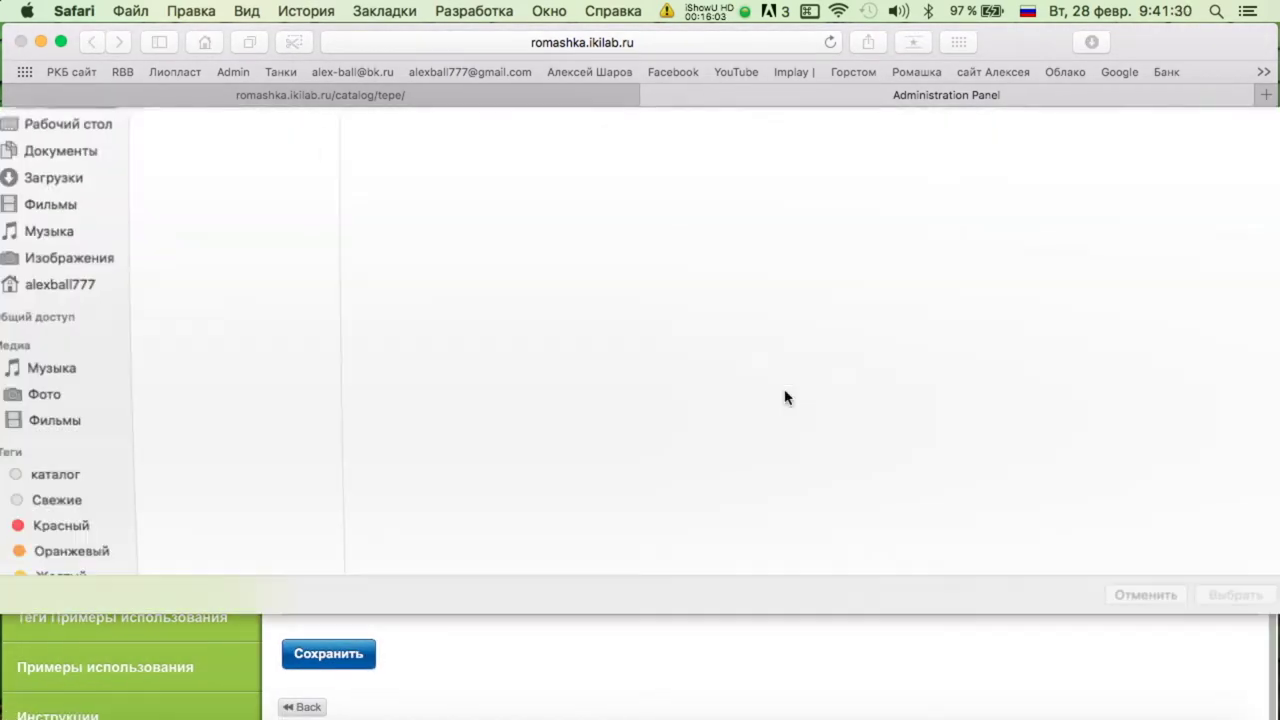
{"action": "left_click", "coordinate": [611, 130]}
{"action": "left_click", "coordinate": [600, 148]}
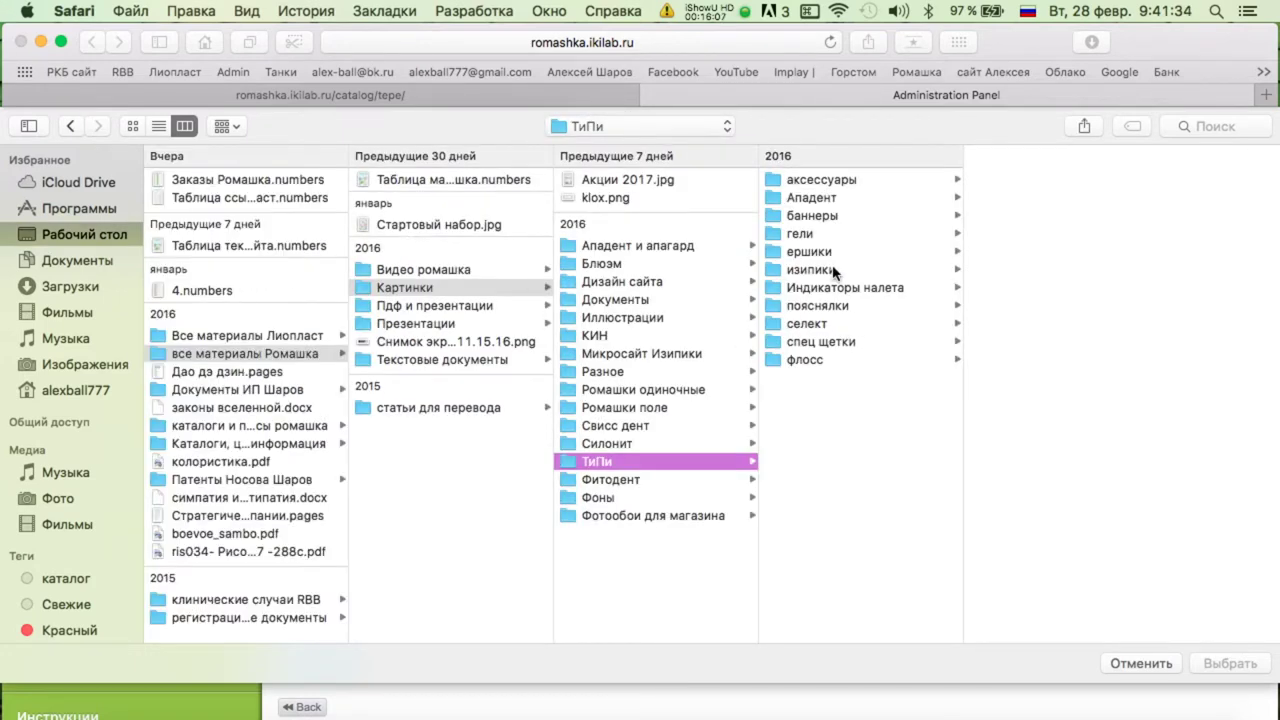
{"action": "left_click", "coordinate": [823, 288]}
{"action": "left_click", "coordinate": [1055, 183]}
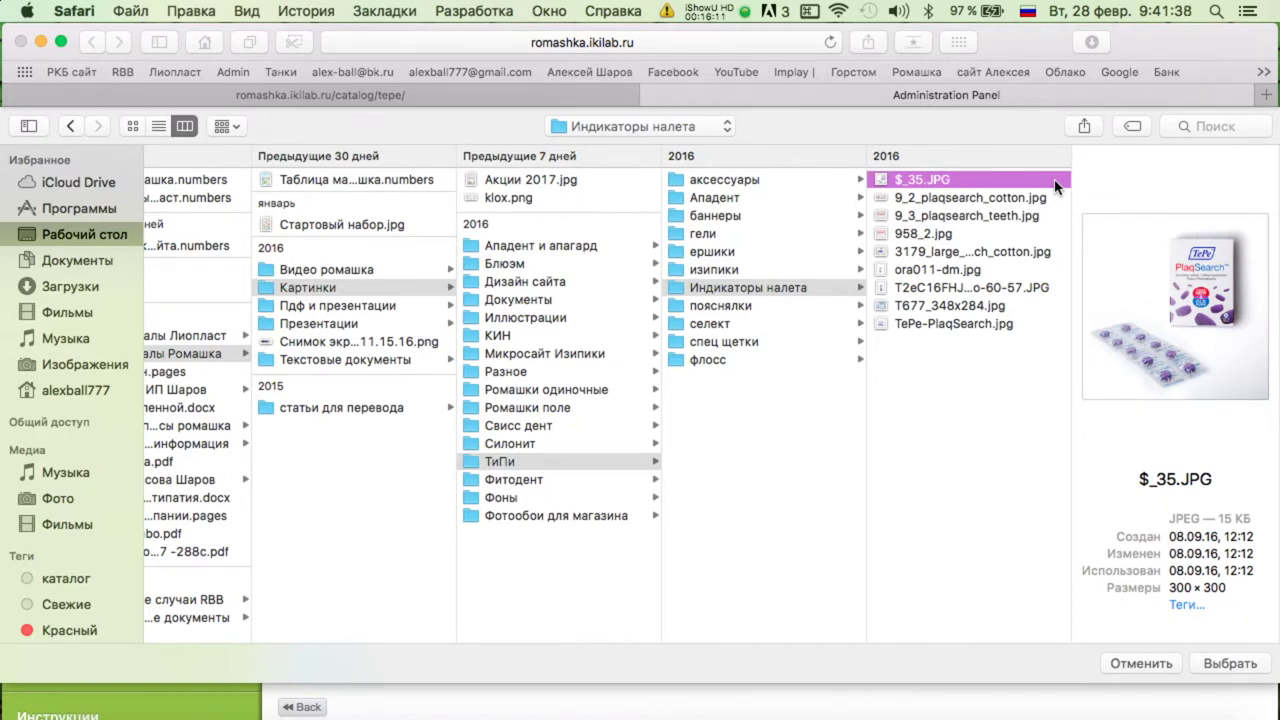
Preview the images in the folder and upload TePe-PlaqSearch.jpg as the subcategory's main photo.
{"action": "key", "text": "Down"}
{"action": "key", "text": "Down"}
{"action": "key", "text": "Down"}
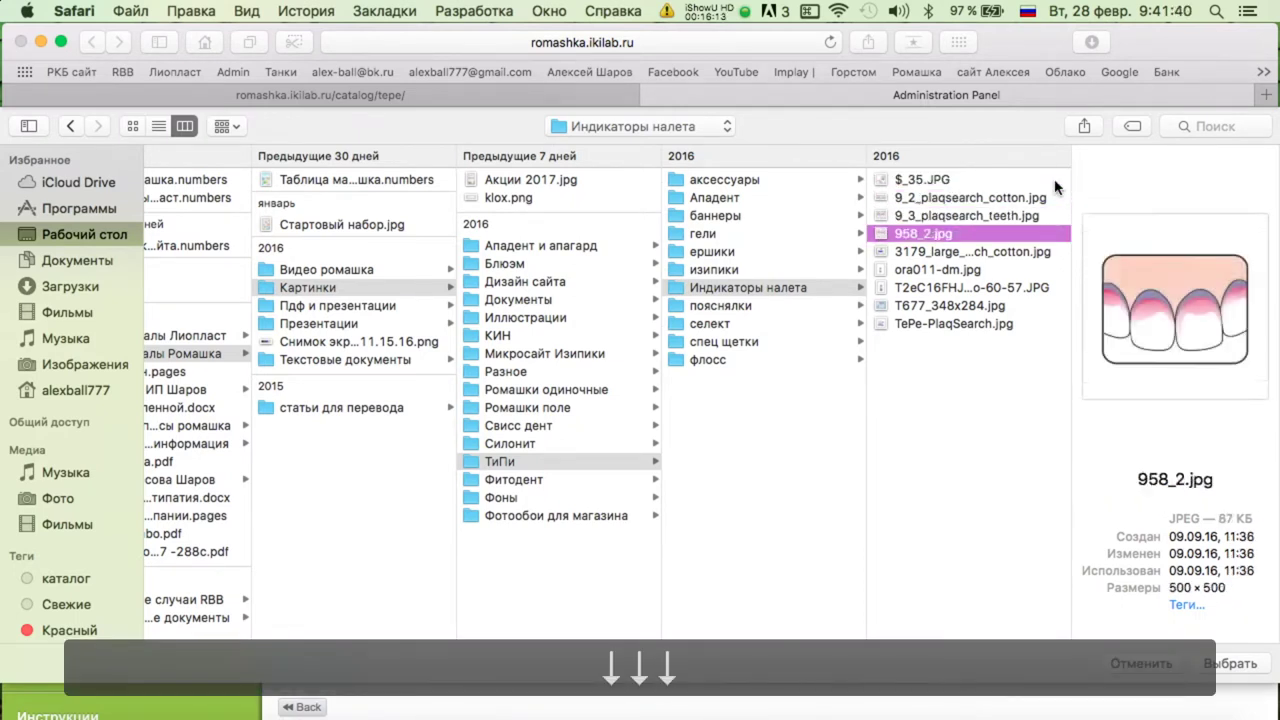
{"action": "key", "text": "Down"}
{"action": "key", "text": "Down"}
{"action": "key", "text": "Down"}
{"action": "key", "text": "Down"}
{"action": "key", "text": "Down"}
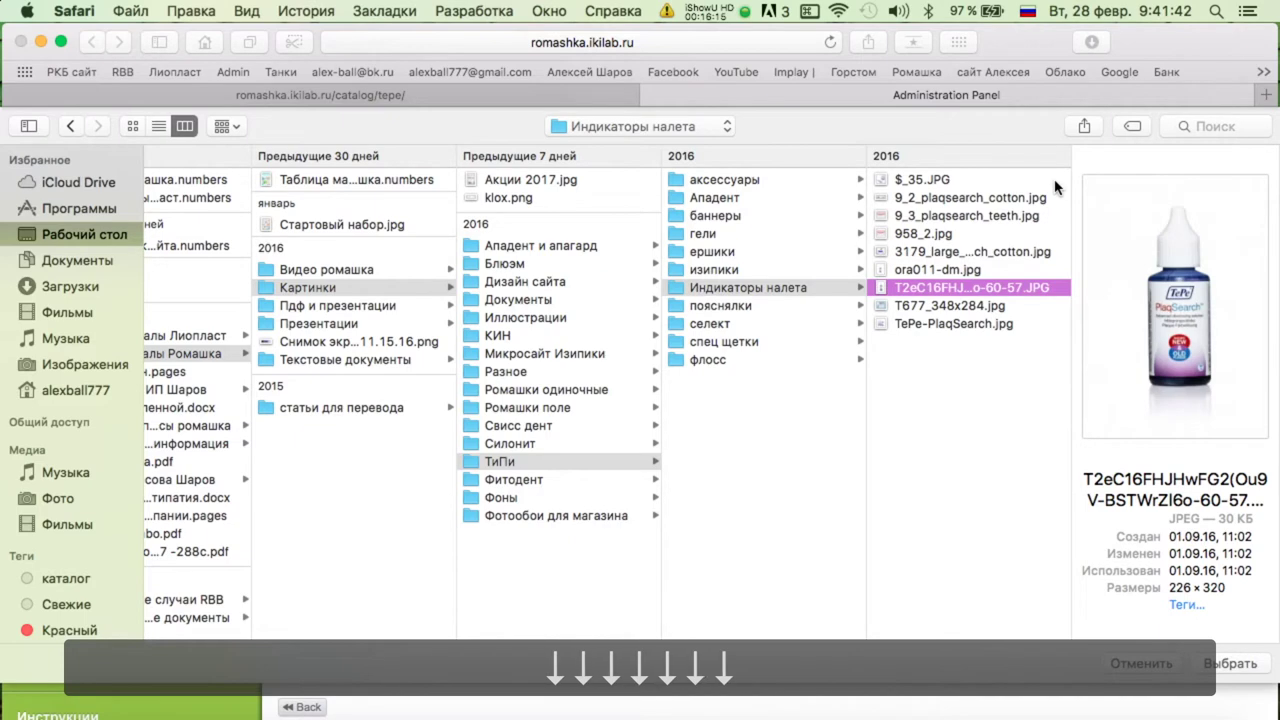
{"action": "key", "text": "Down"}
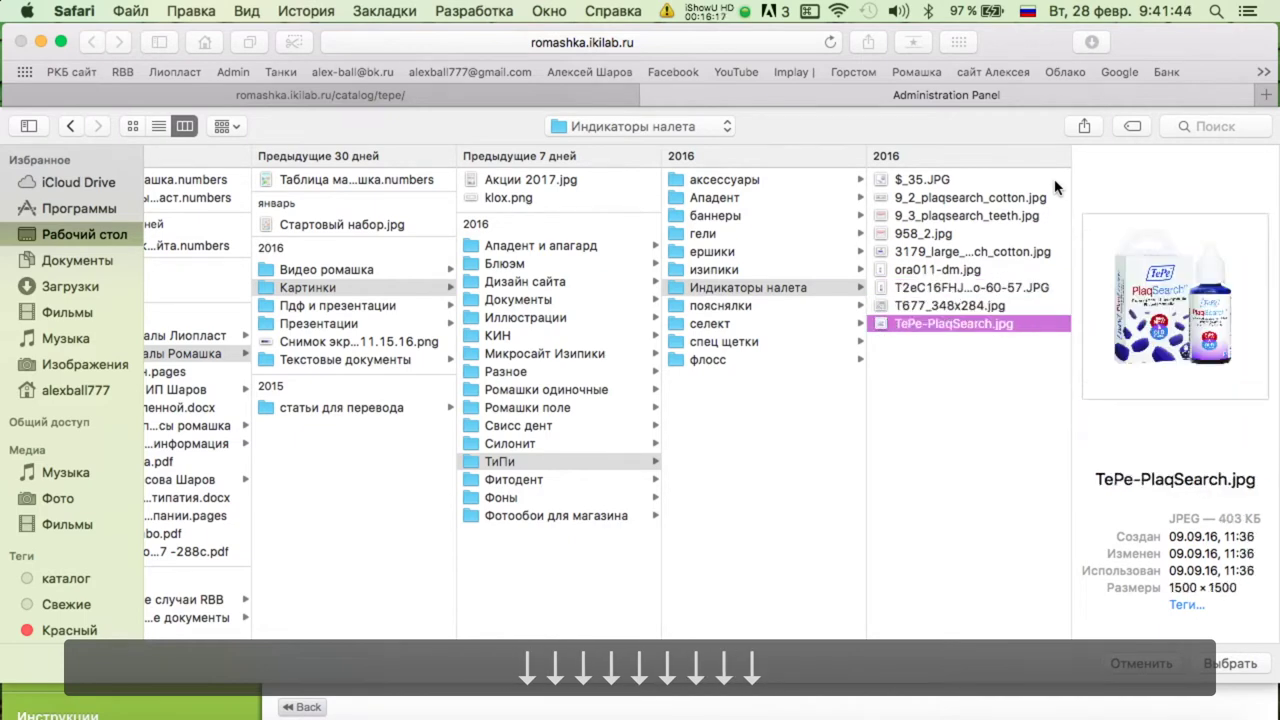
{"action": "key", "text": "Return"}
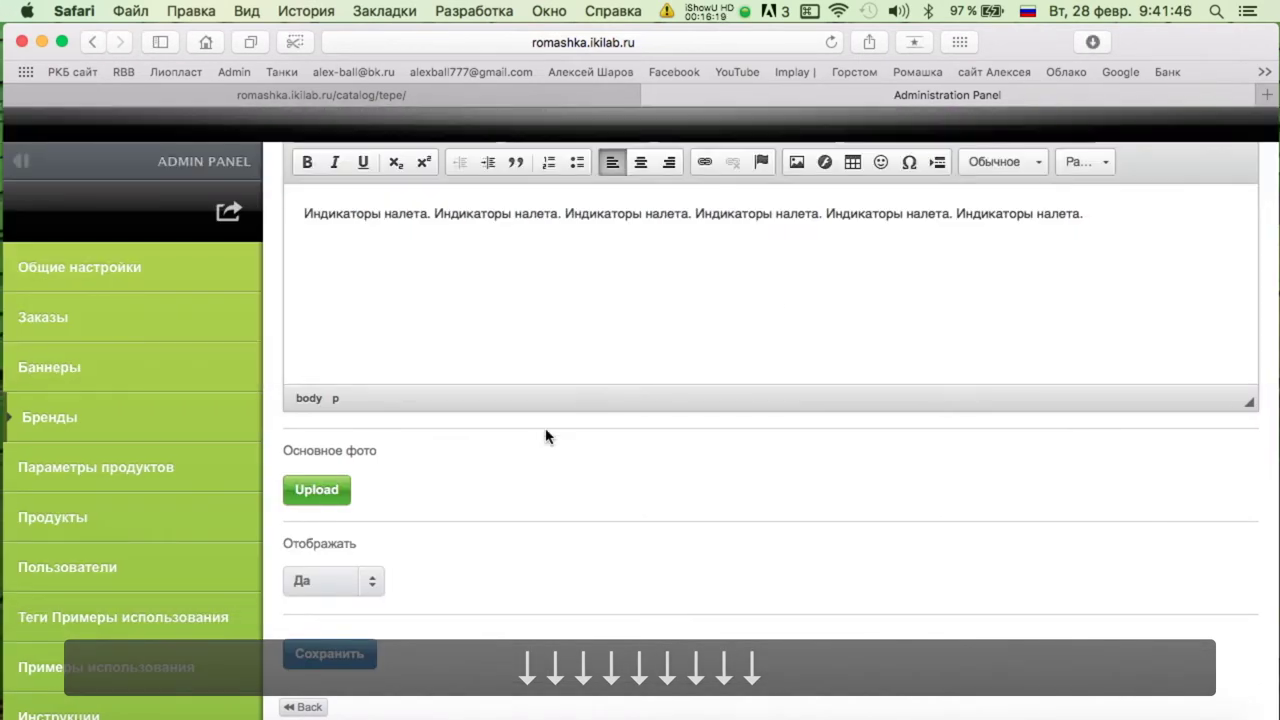
{"action": "scroll", "coordinate": [546, 436], "scroll_direction": "down", "scroll_amount": 3}
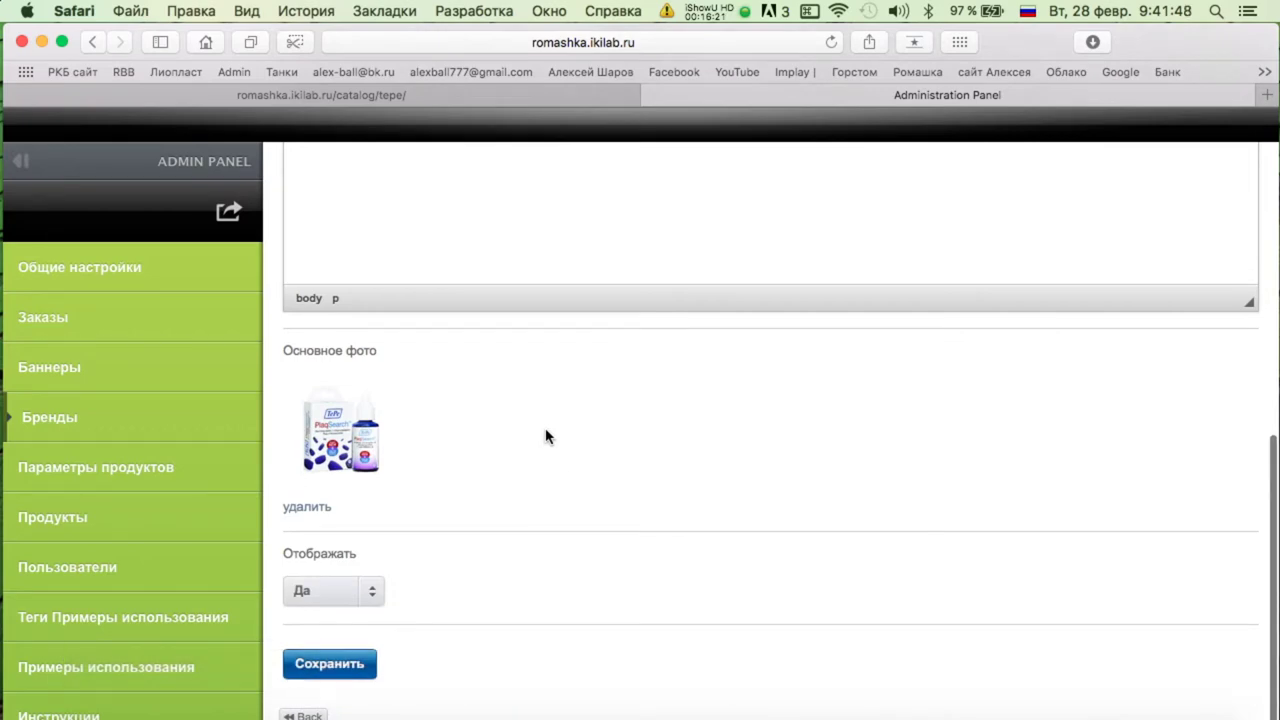
Save the subcategory «Индикаторы налета» and check its name and photo on the reloaded TePe catalogue page.
{"action": "scroll", "coordinate": [546, 436], "scroll_direction": "up", "scroll_amount": 10}
{"action": "scroll", "coordinate": [546, 436], "scroll_direction": "up", "scroll_amount": 4}
{"action": "scroll", "coordinate": [514, 477], "scroll_direction": "down", "scroll_amount": 15}
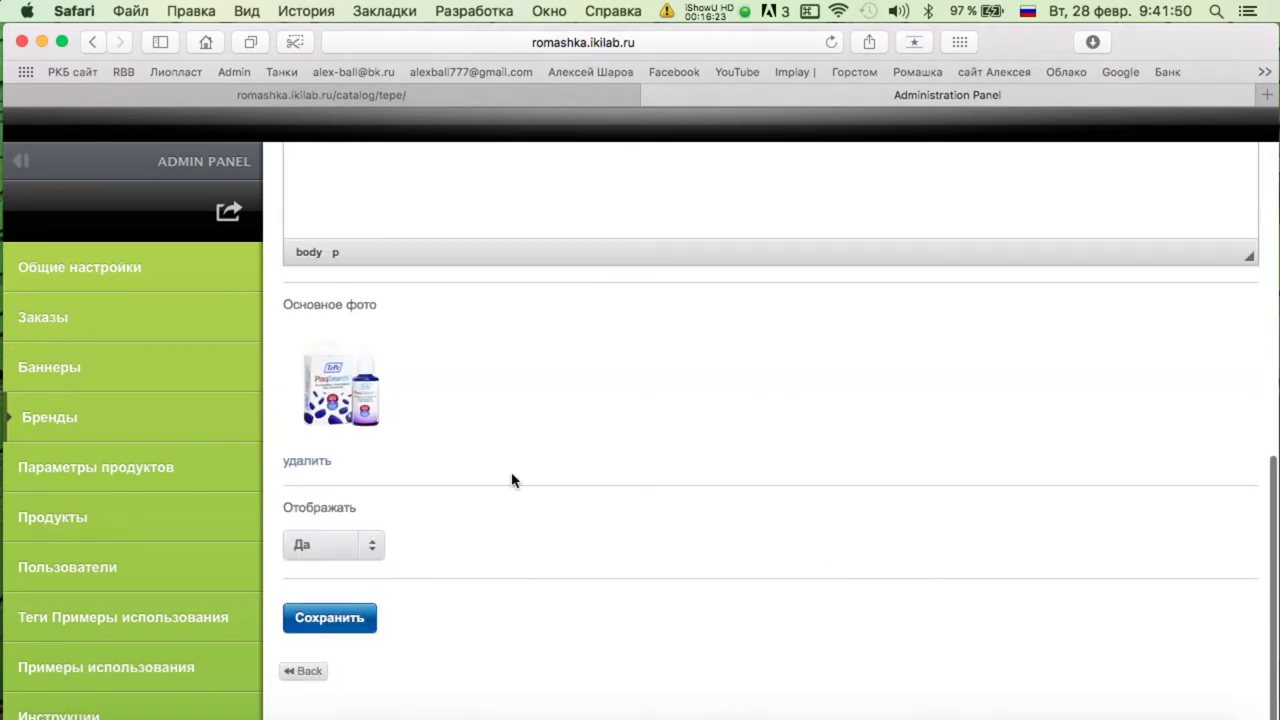
{"action": "left_click", "coordinate": [329, 653]}
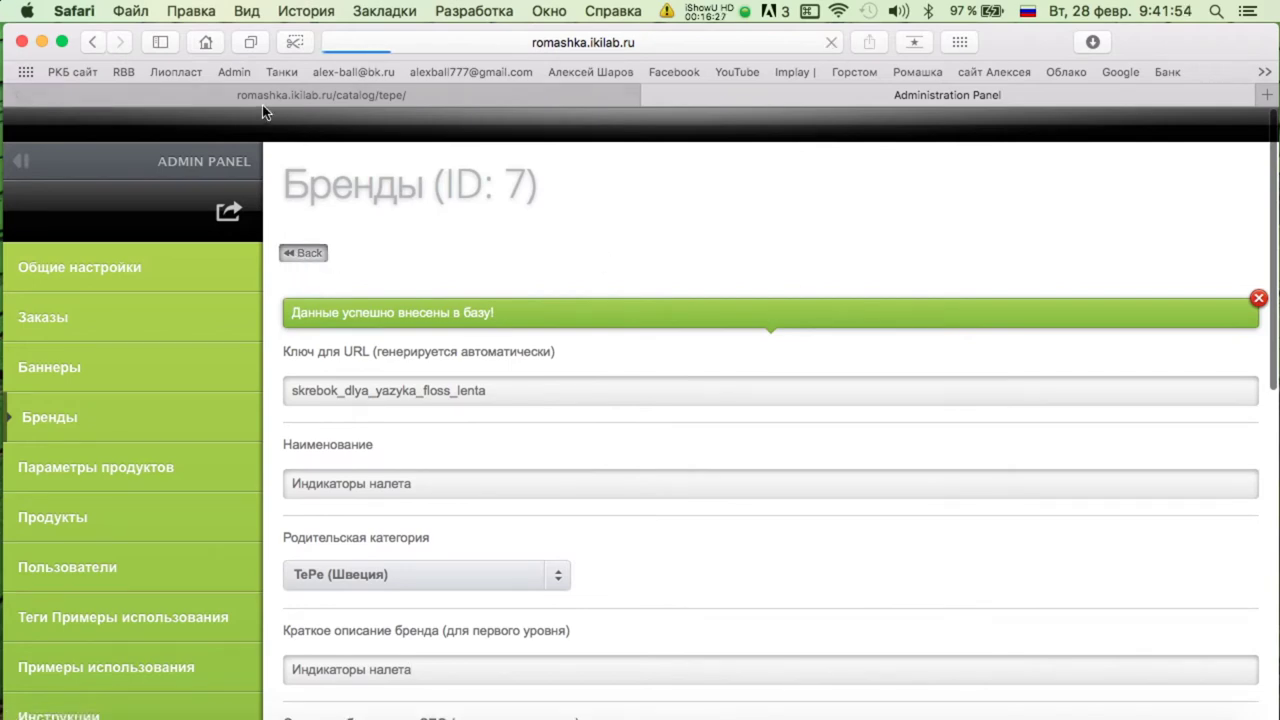
{"action": "left_click", "coordinate": [323, 94]}
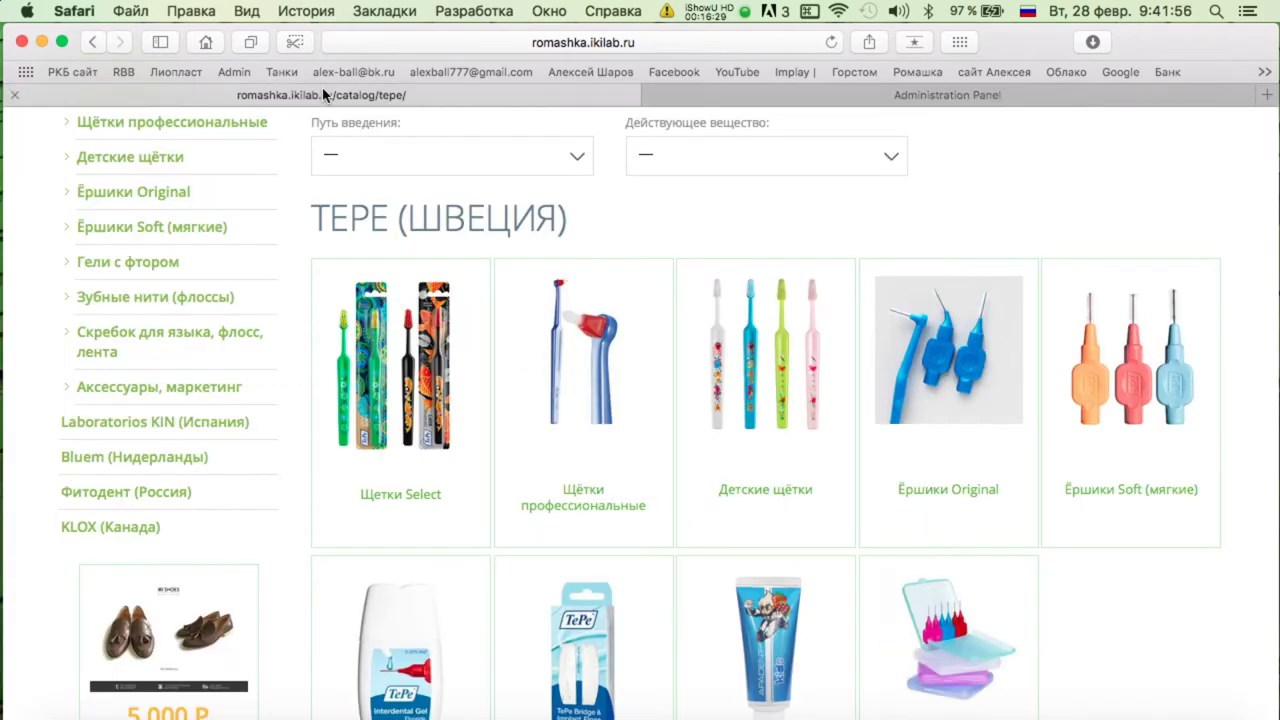
{"action": "key", "text": "super+r"}
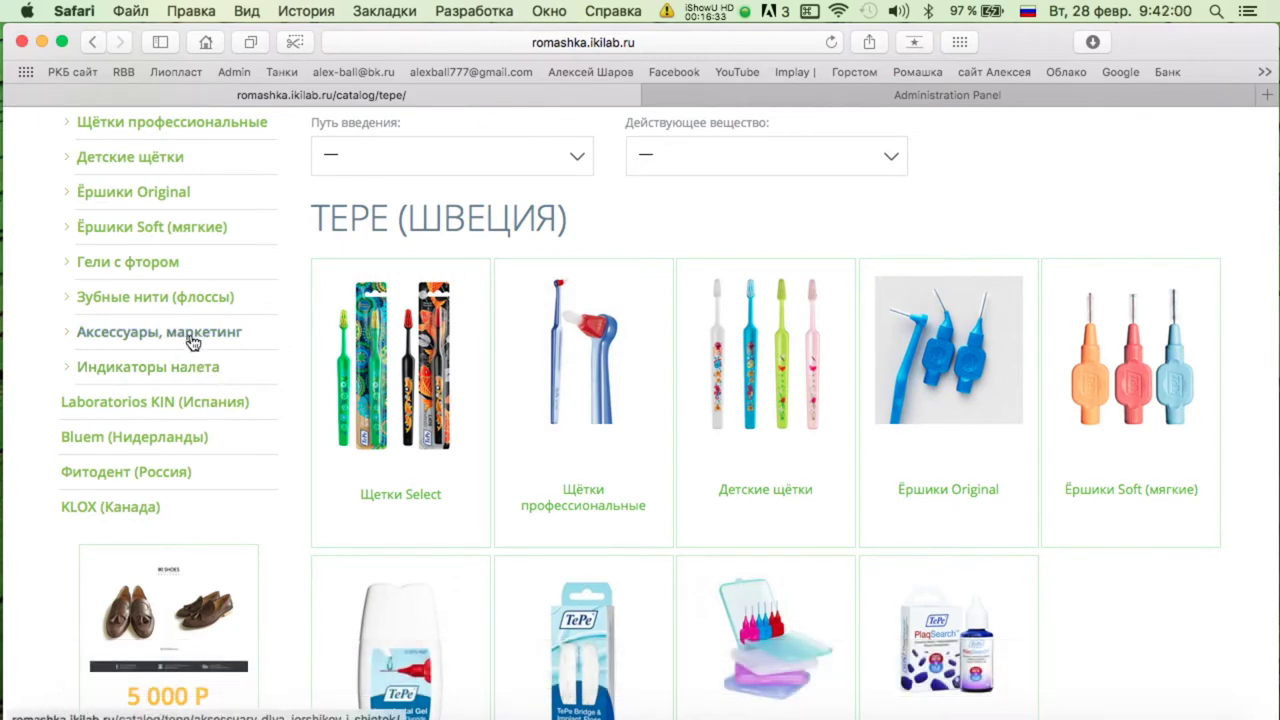
{"action": "scroll", "coordinate": [175, 323], "scroll_direction": "up", "scroll_amount": 3}
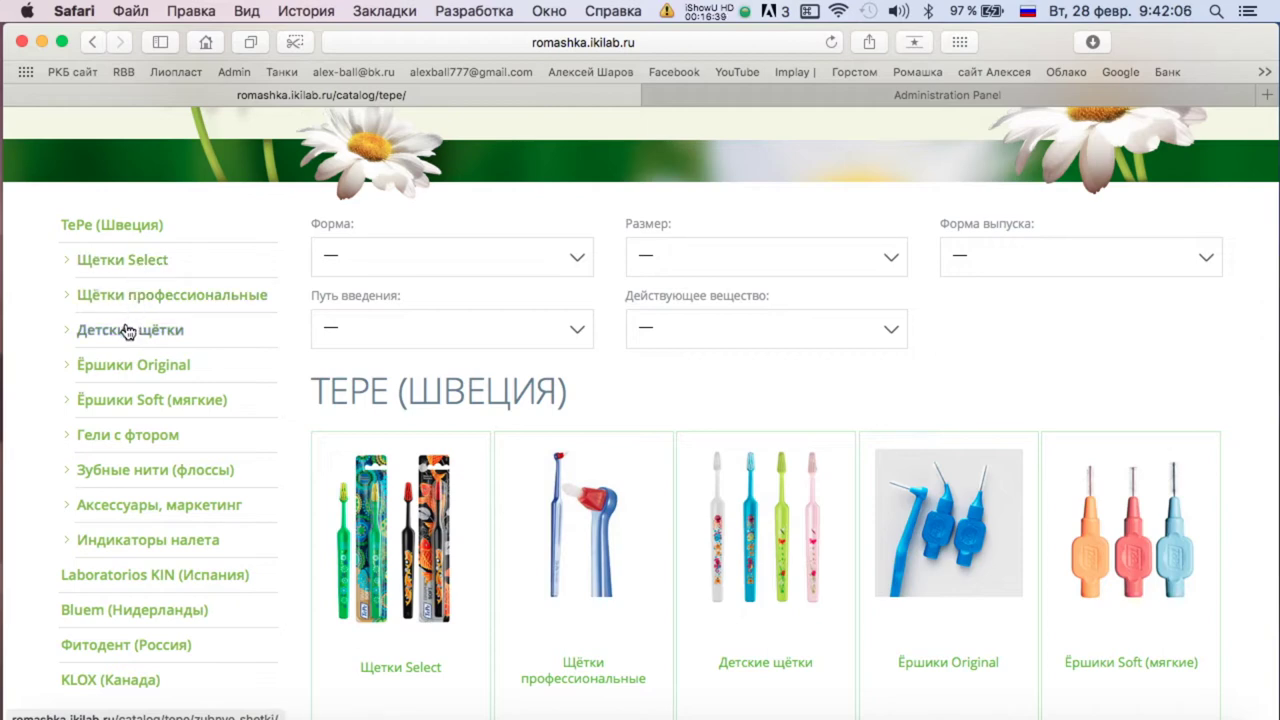
Move «Индикаторы налета» to the first place in the TePe subcategory order and check it on the reloaded catalogue page.
{"action": "key", "text": "ctrl+Tab"}
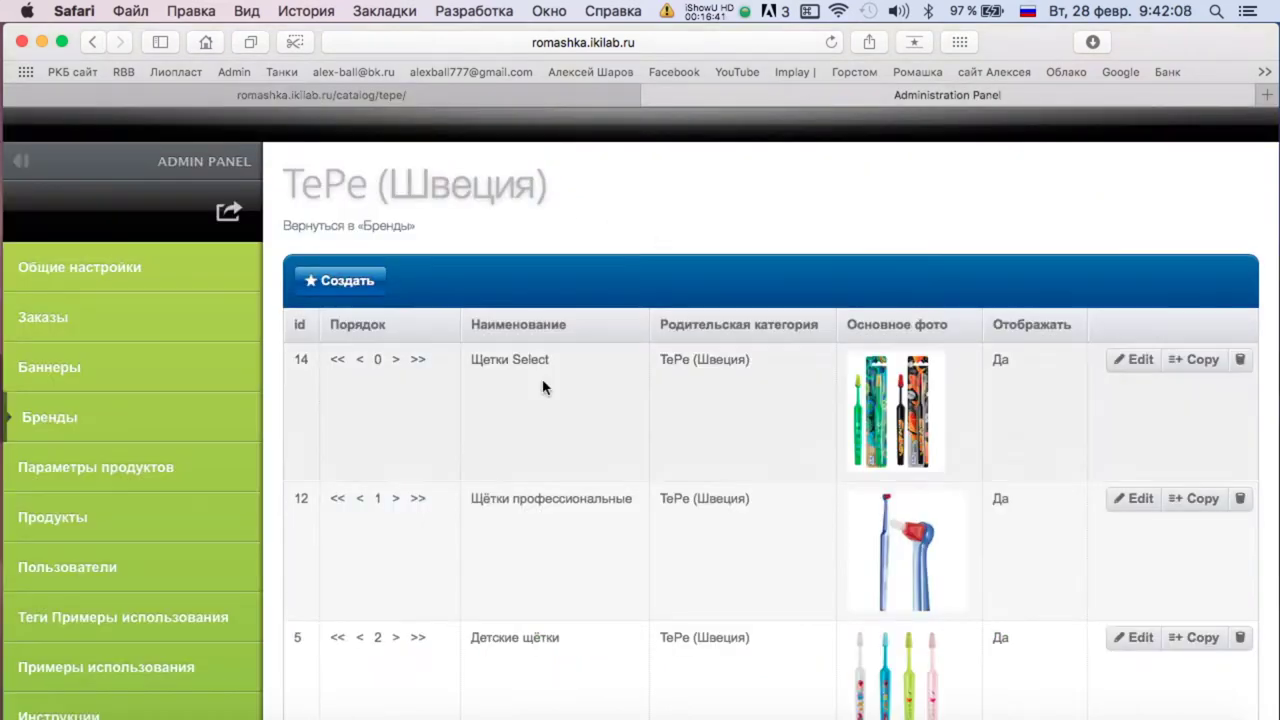
{"action": "scroll", "coordinate": [620, 457], "scroll_direction": "down", "scroll_amount": 10}
{"action": "left_click", "coordinate": [337, 541]}
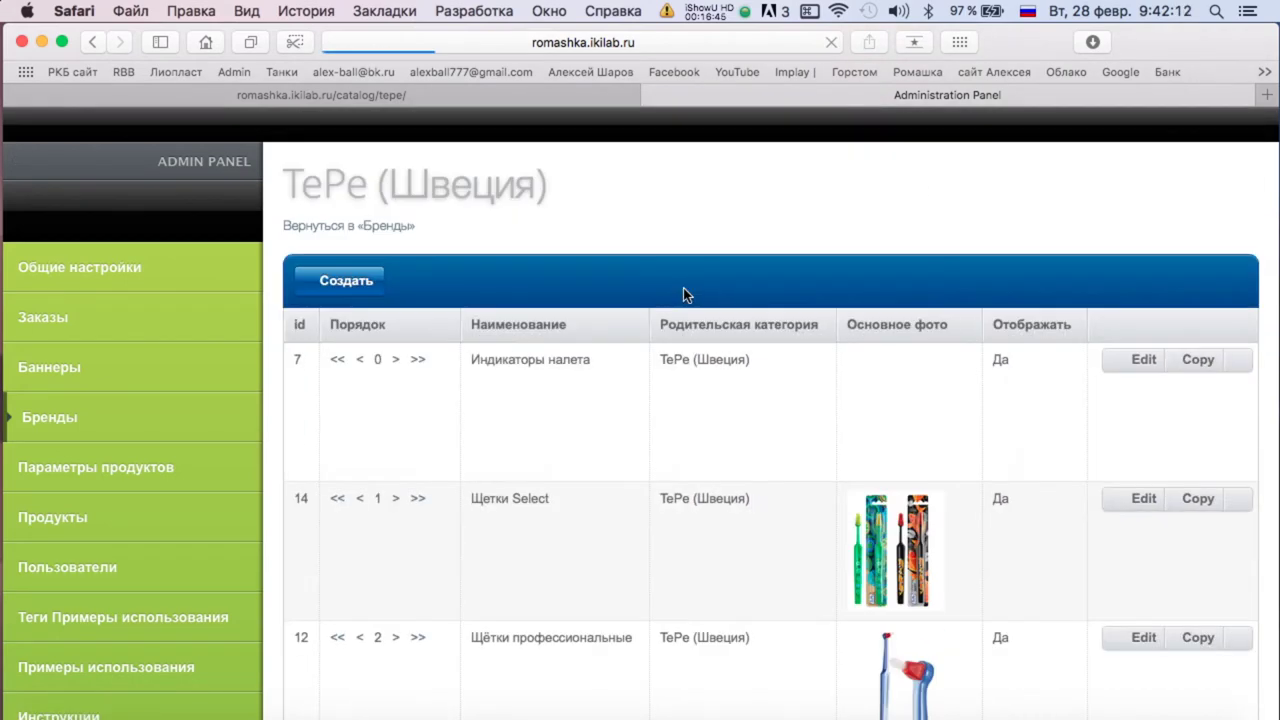
{"action": "left_click", "coordinate": [313, 100]}
{"action": "key", "text": "super+k"}
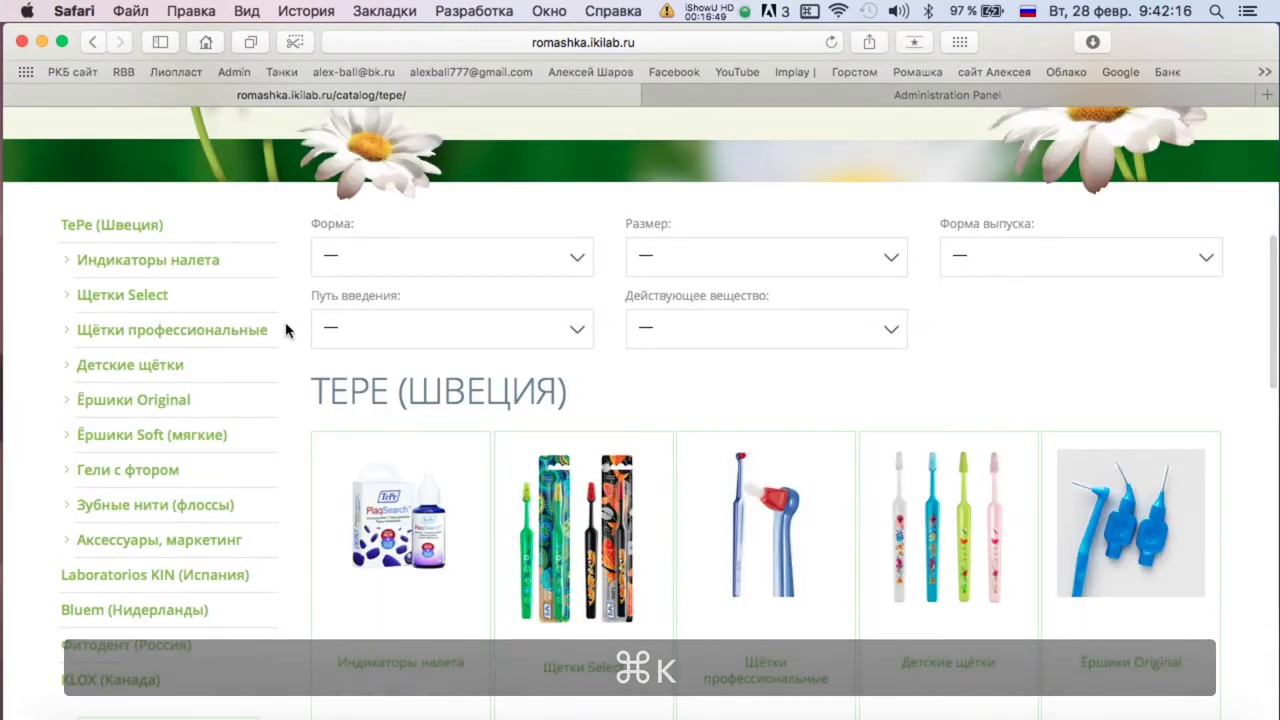
{"action": "scroll", "coordinate": [149, 408], "scroll_direction": "down", "scroll_amount": 1}
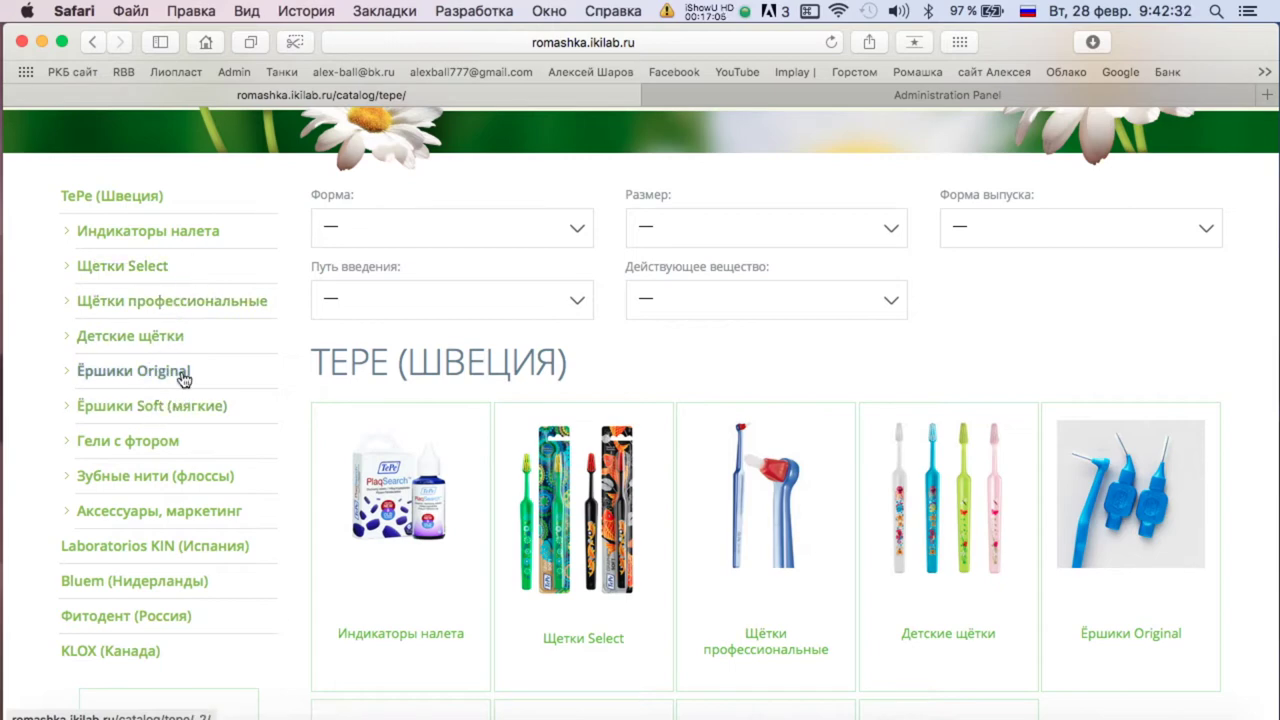
Move «Ёршики Soft (мягкие)» one place up, above «Ёршики Original», and check the order on the reloaded catalogue page.
{"action": "left_click", "coordinate": [768, 102]}
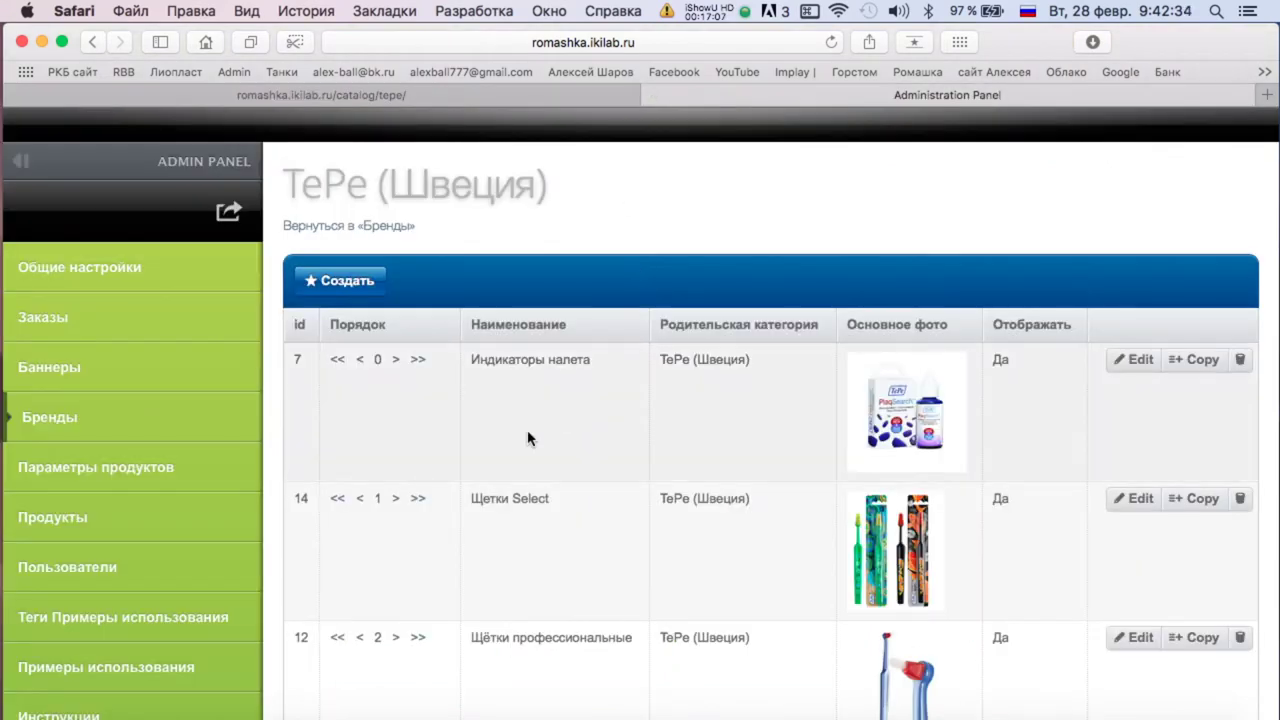
{"action": "scroll", "coordinate": [528, 437], "scroll_direction": "down", "scroll_amount": 8}
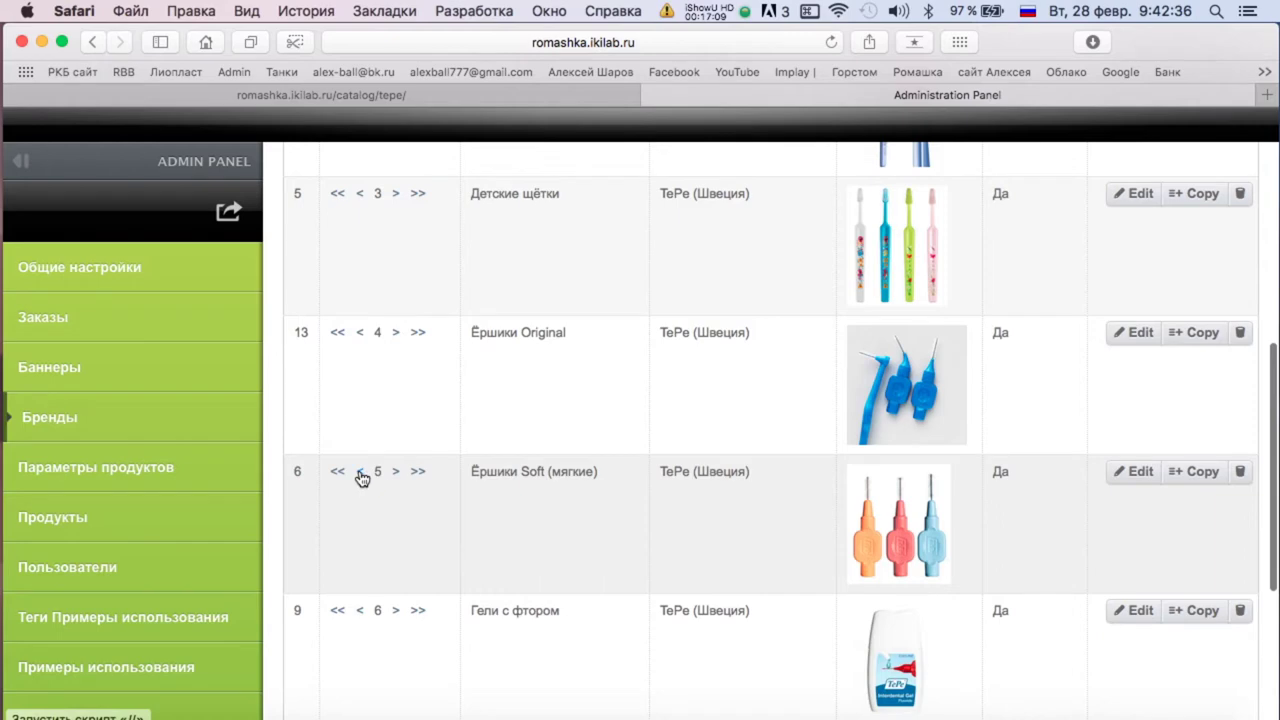
{"action": "left_click", "coordinate": [290, 95]}
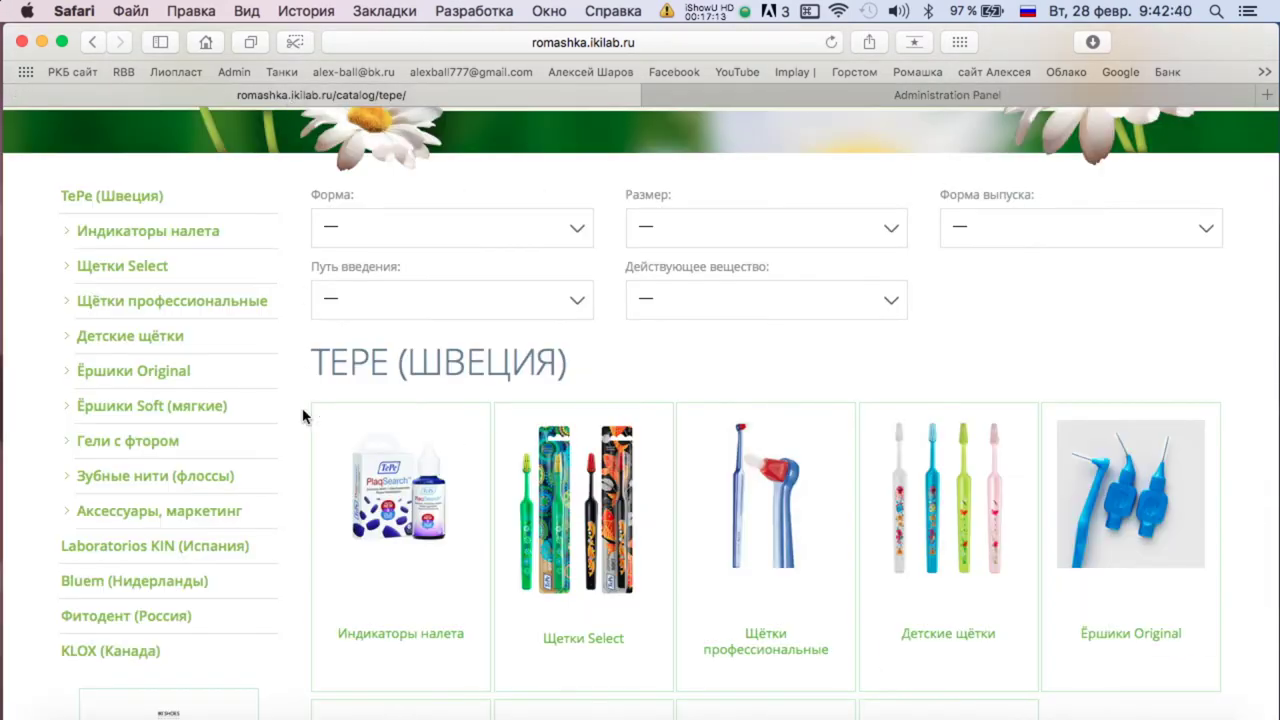
{"action": "key", "text": "super+k"}
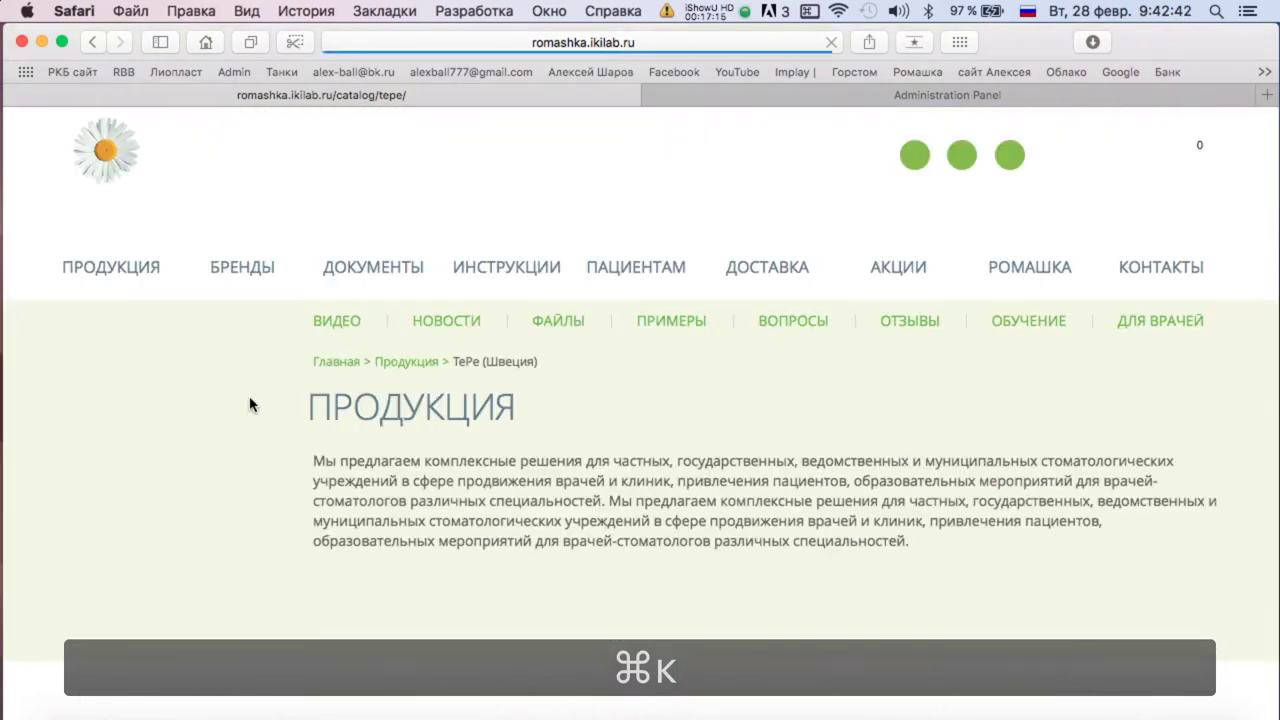
{"action": "scroll", "coordinate": [212, 286], "scroll_direction": "down", "scroll_amount": 3}
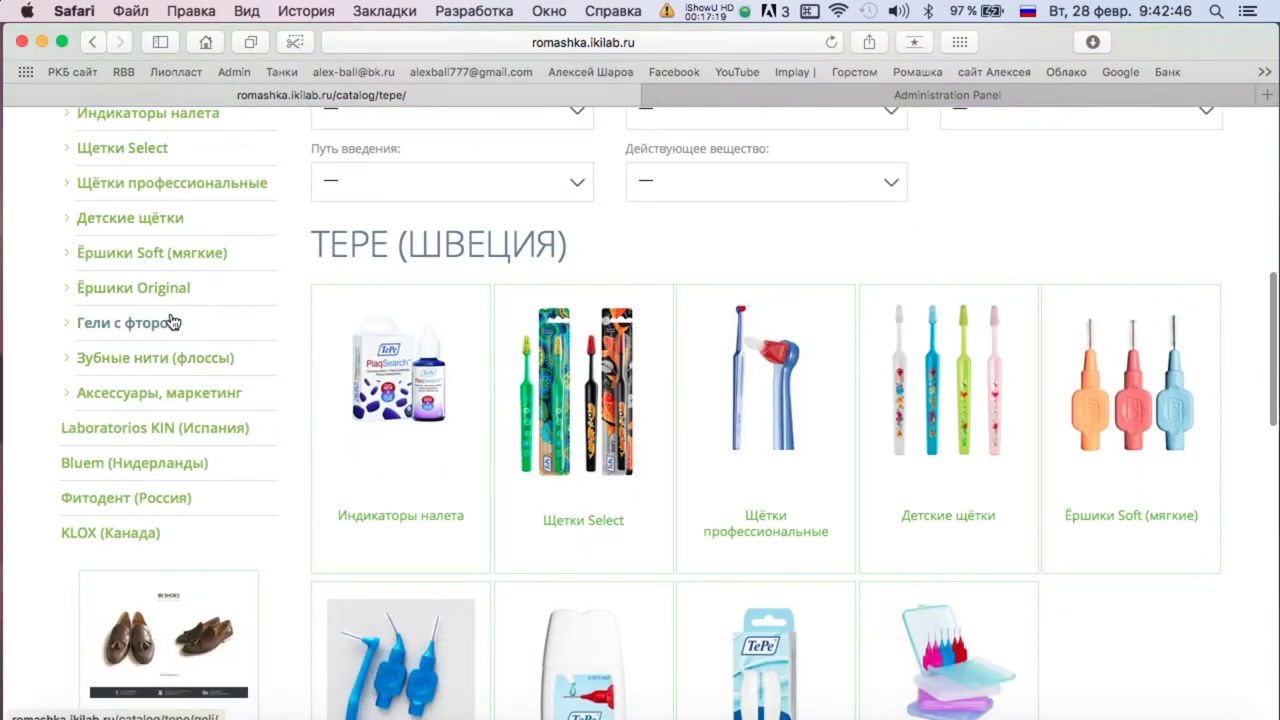
Move «Зубные нити (флоссы)» one place up, above «Гели с фтором», and check the whole order on the reloaded catalogue page.
{"action": "left_click", "coordinate": [785, 95]}
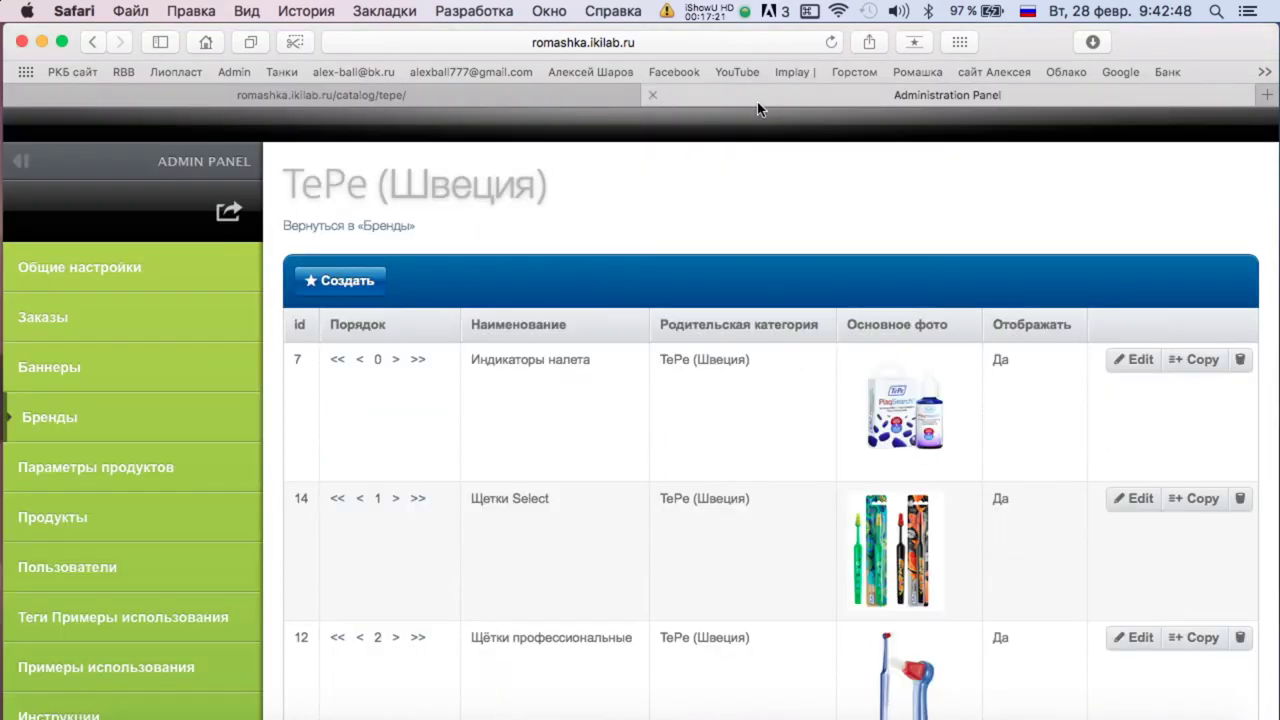
{"action": "scroll", "coordinate": [519, 391], "scroll_direction": "down", "scroll_amount": 10}
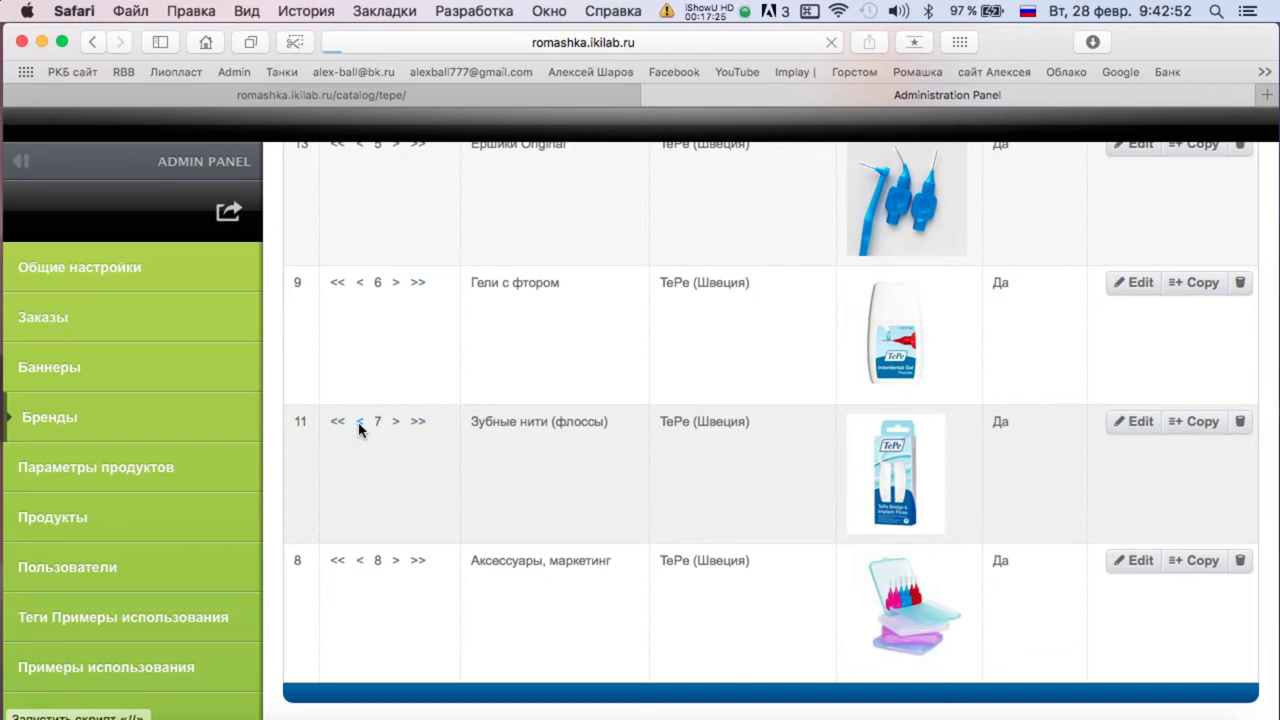
{"action": "left_click", "coordinate": [360, 425]}
{"action": "left_click", "coordinate": [418, 98]}
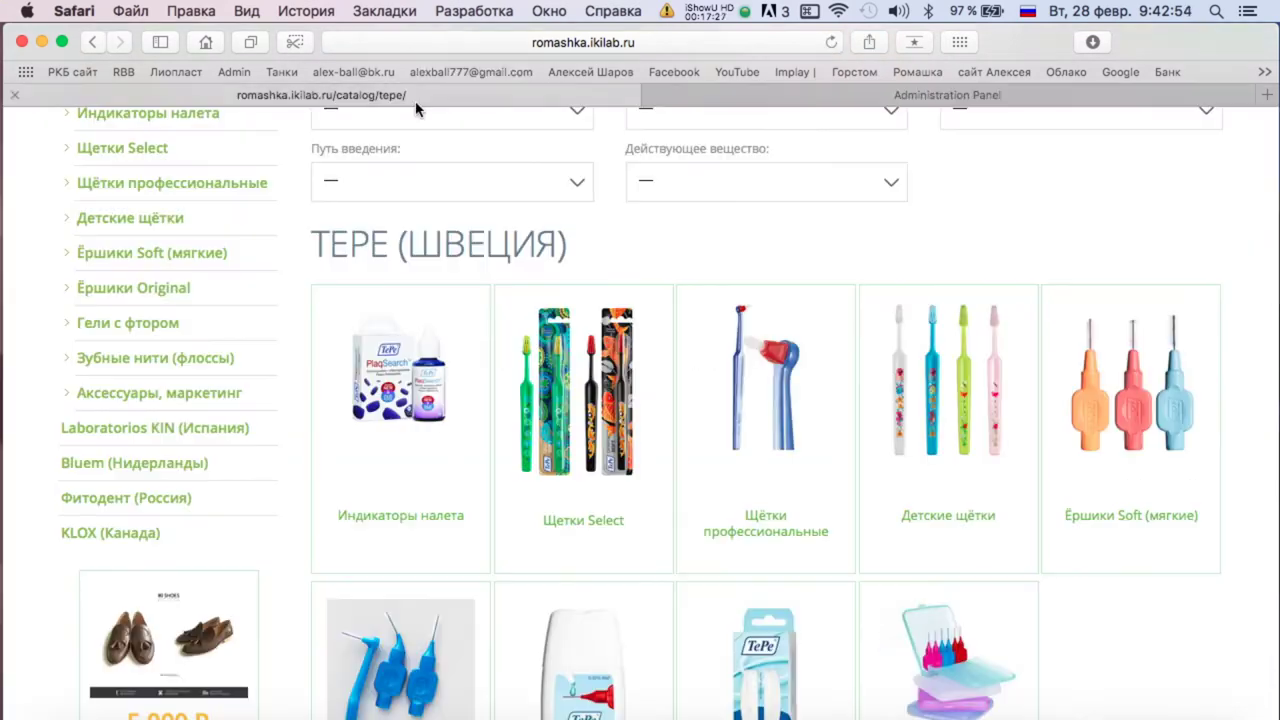
{"action": "key", "text": "super+r"}
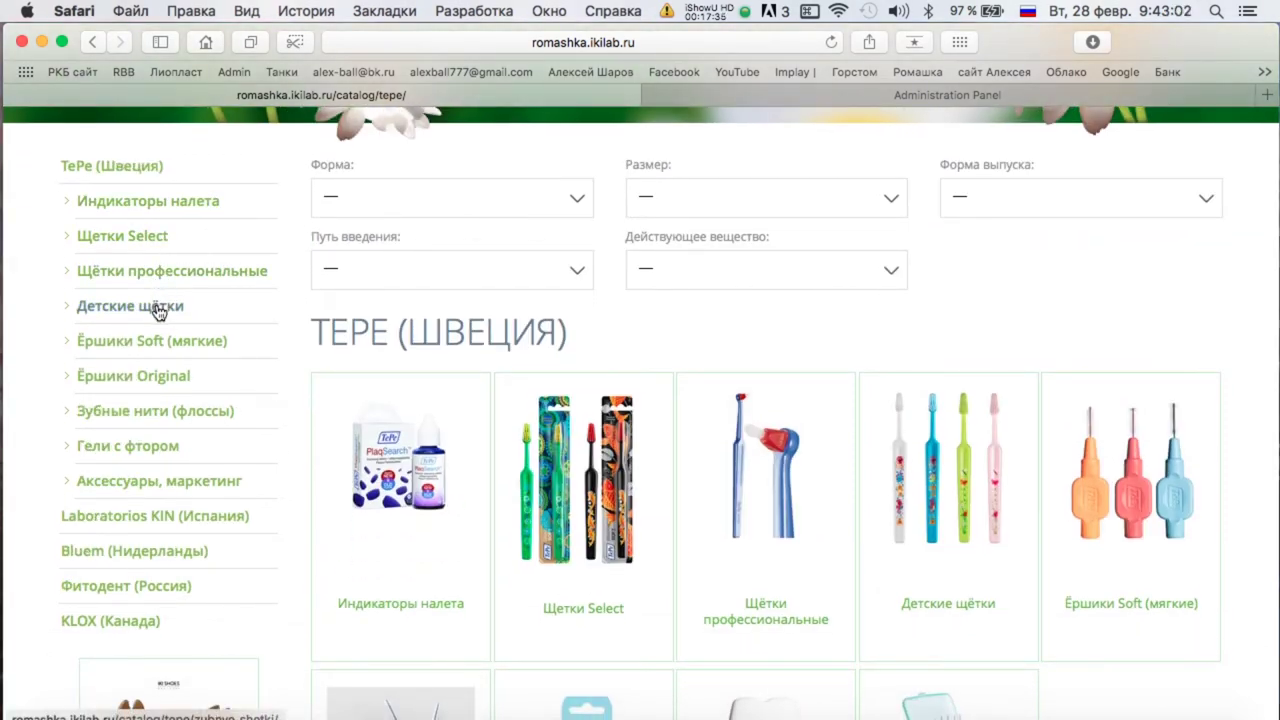
{"action": "scroll", "coordinate": [152, 378], "scroll_direction": "down", "scroll_amount": 3}
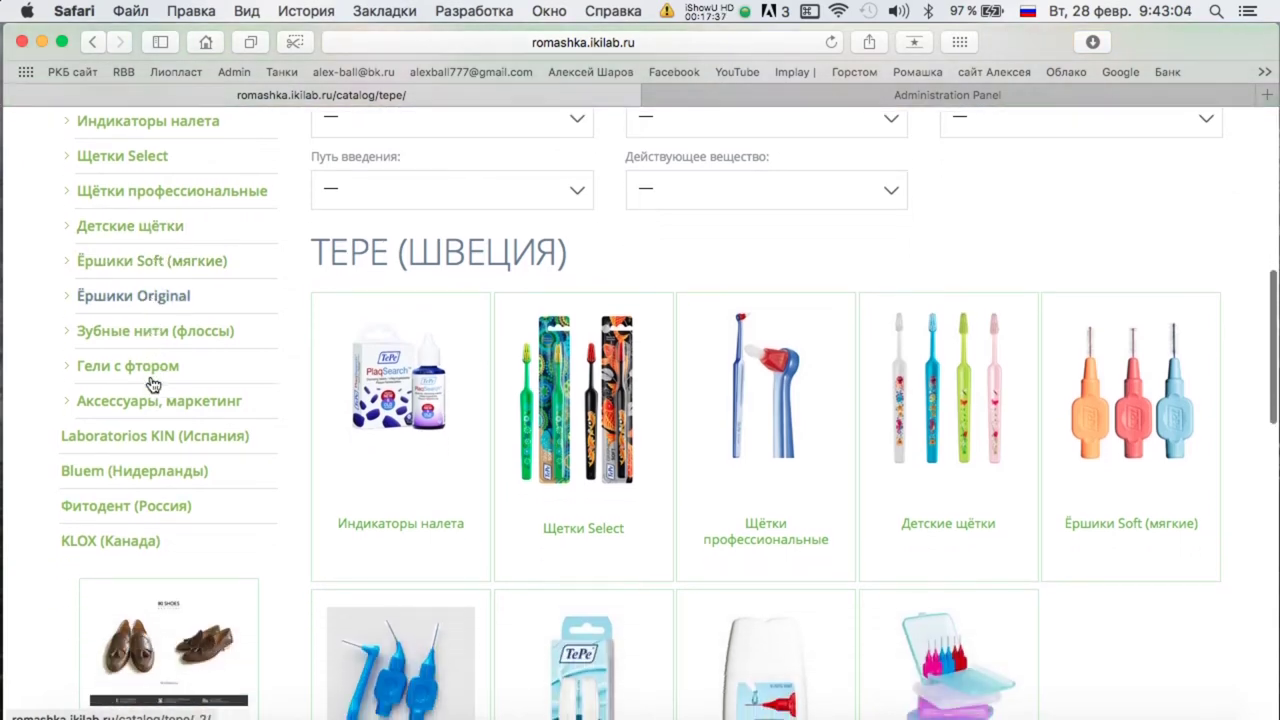
{"action": "scroll", "coordinate": [145, 342], "scroll_direction": "down", "scroll_amount": 2}
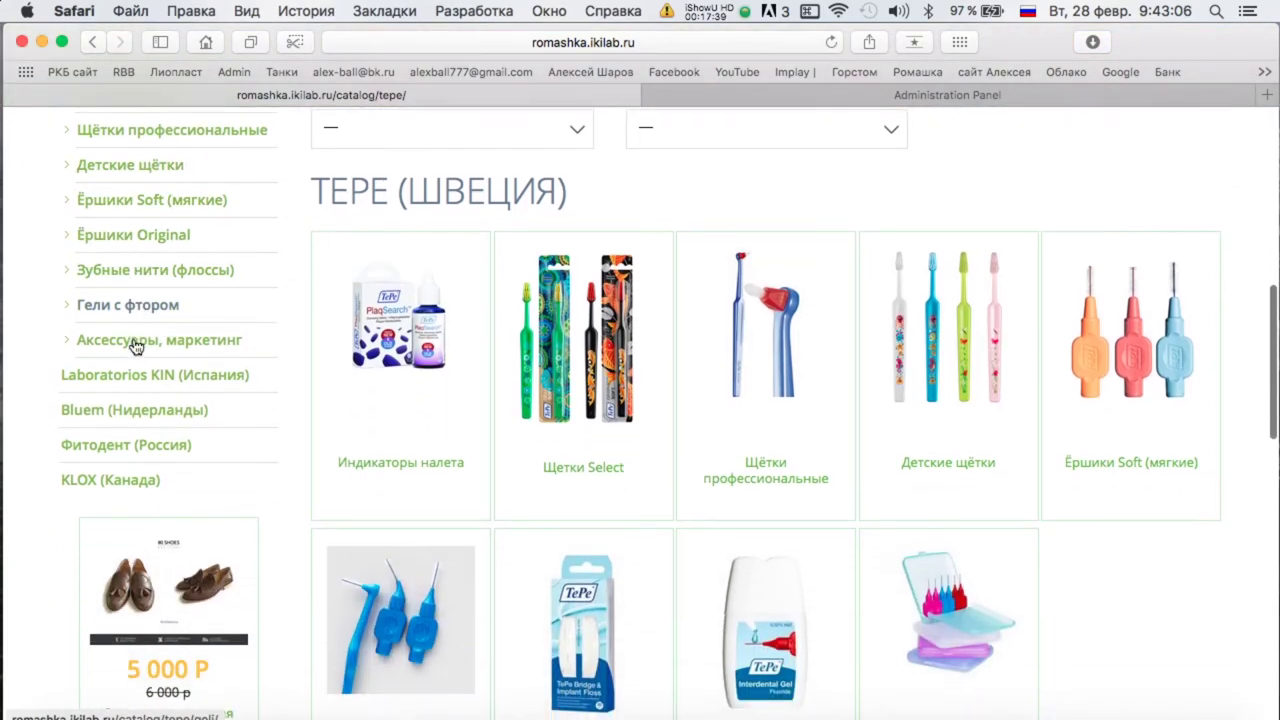
{"action": "scroll", "coordinate": [207, 340], "scroll_direction": "up", "scroll_amount": 6}
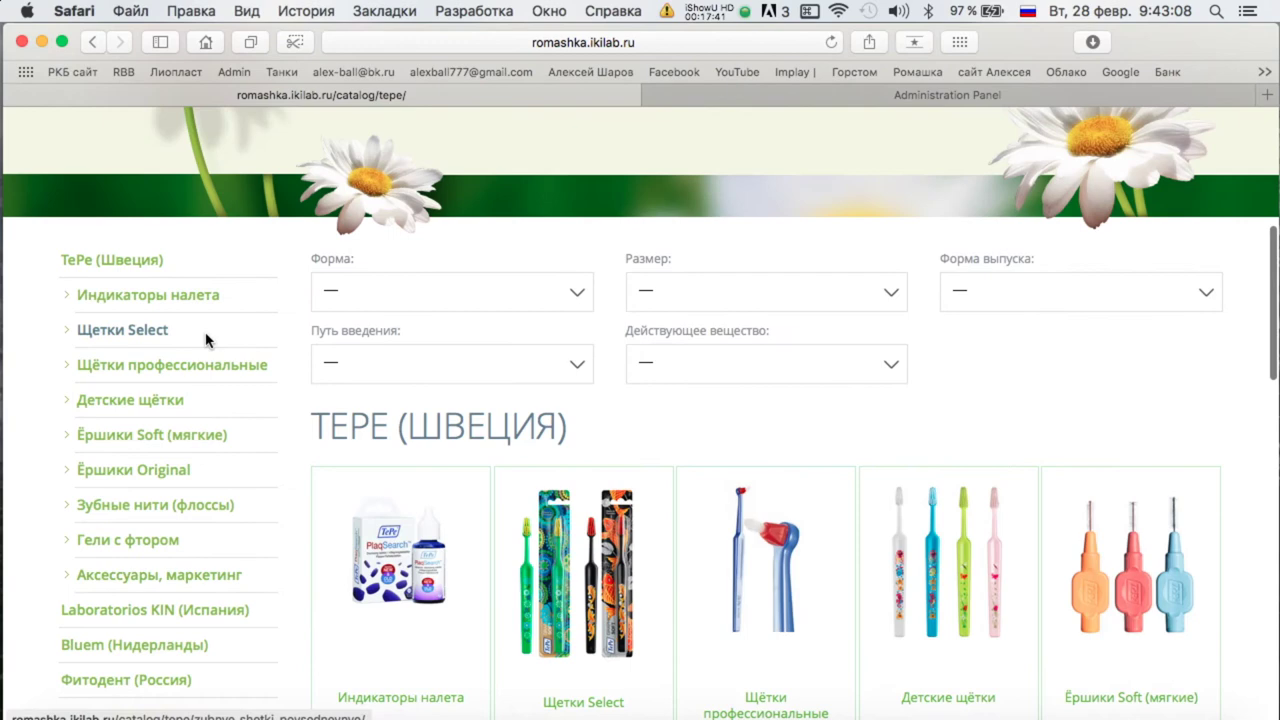
{"action": "scroll", "coordinate": [206, 337], "scroll_direction": "down", "scroll_amount": 5}
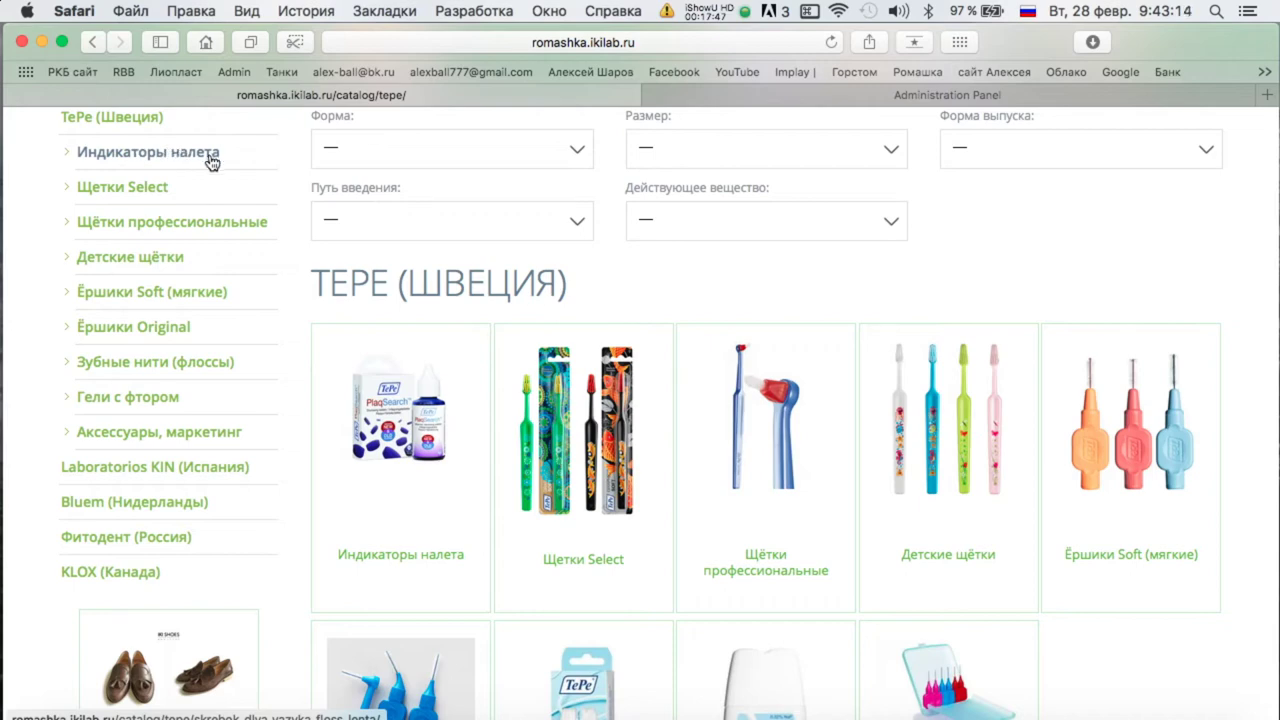
Create a new subcategory under TePe (Швеция) in the admin panel and name it «Ёршики силиконовые Easy Pick».
{"action": "left_click", "coordinate": [768, 90]}
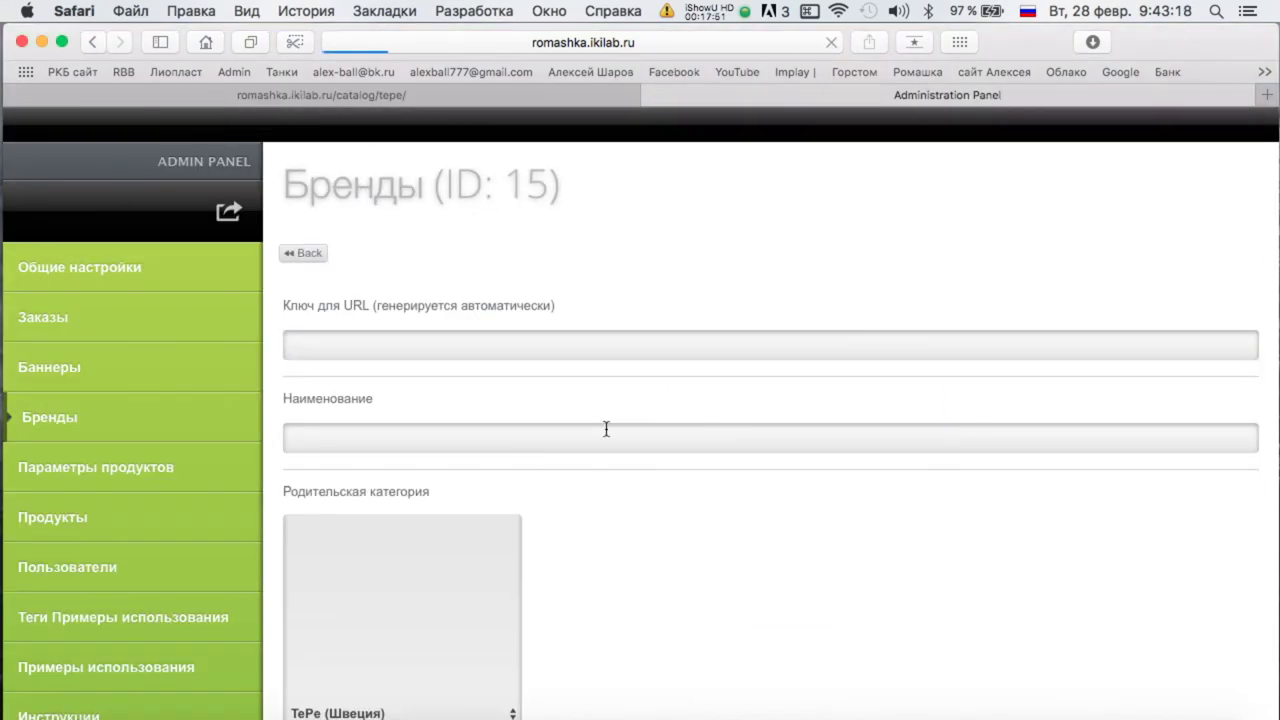
{"action": "scroll", "coordinate": [606, 429], "scroll_direction": "down", "scroll_amount": 10}
{"action": "scroll", "coordinate": [520, 457], "scroll_direction": "up", "scroll_amount": 10}
{"action": "left_click", "coordinate": [370, 435]}
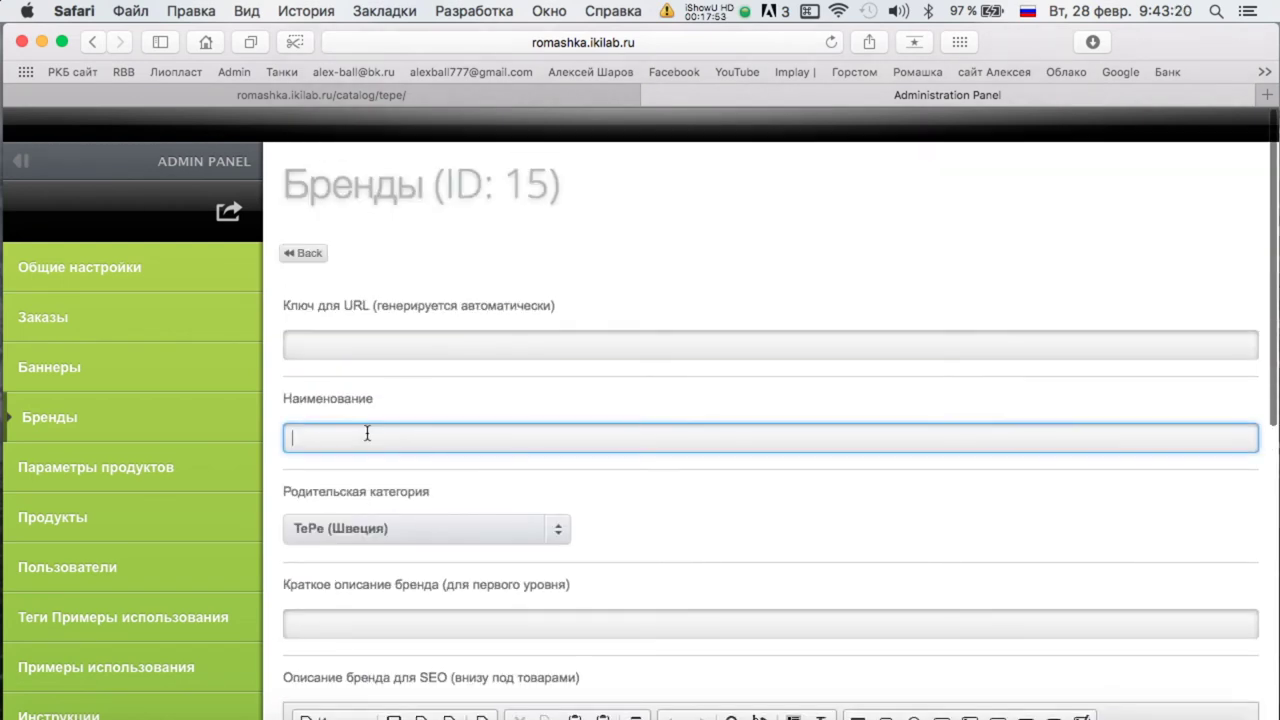
{"action": "type", "text": "ёрш"}
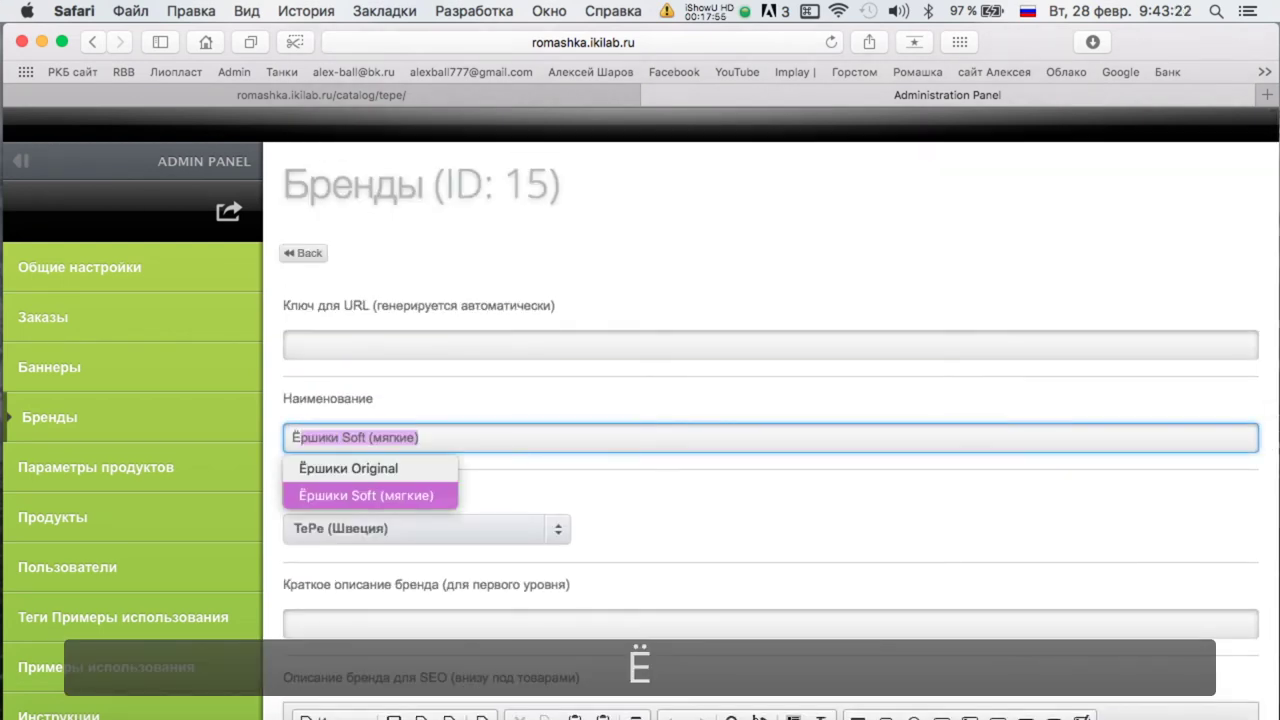
{"action": "type", "text": "ик исиликоновые"}
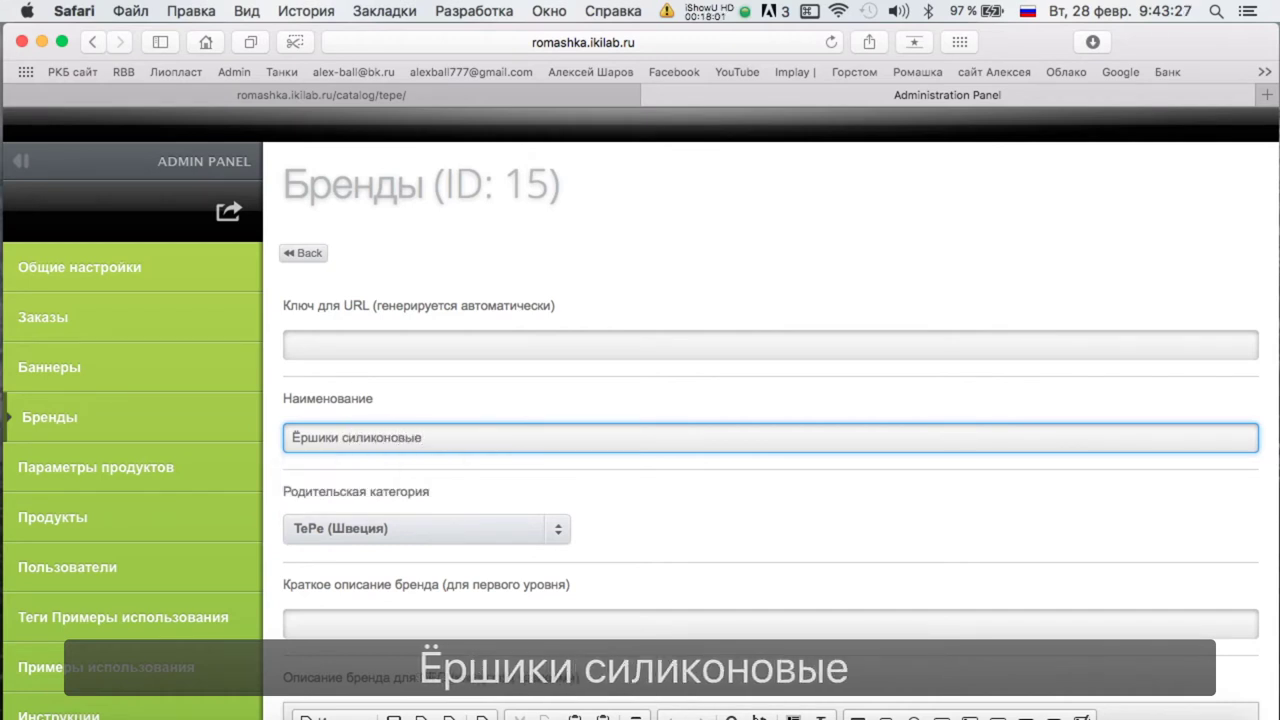
{"action": "key", "text": "super+space"}
{"action": "type", "text": "Easi"}
{"action": "key", "text": "BackSpace"}
{"action": "type", "text": "y P"}
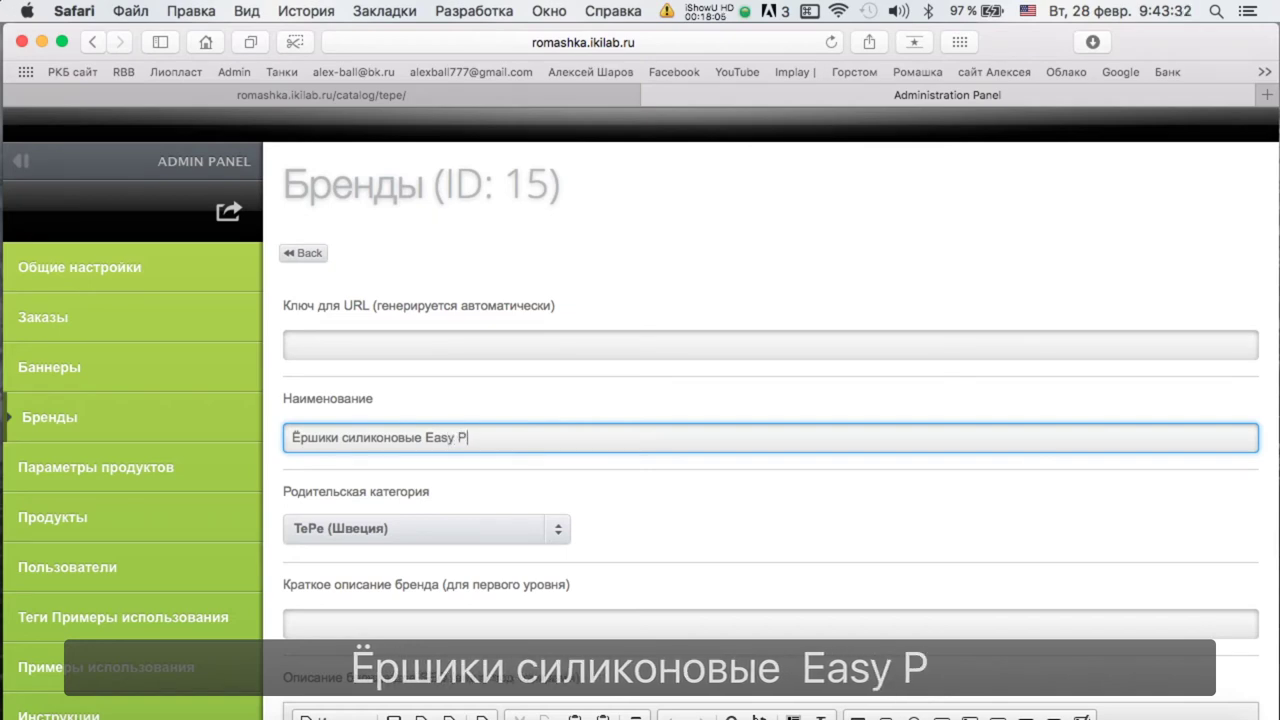
{"action": "type", "text": "ick"}
{"action": "scroll", "coordinate": [501, 527], "scroll_direction": "down", "scroll_amount": 5}
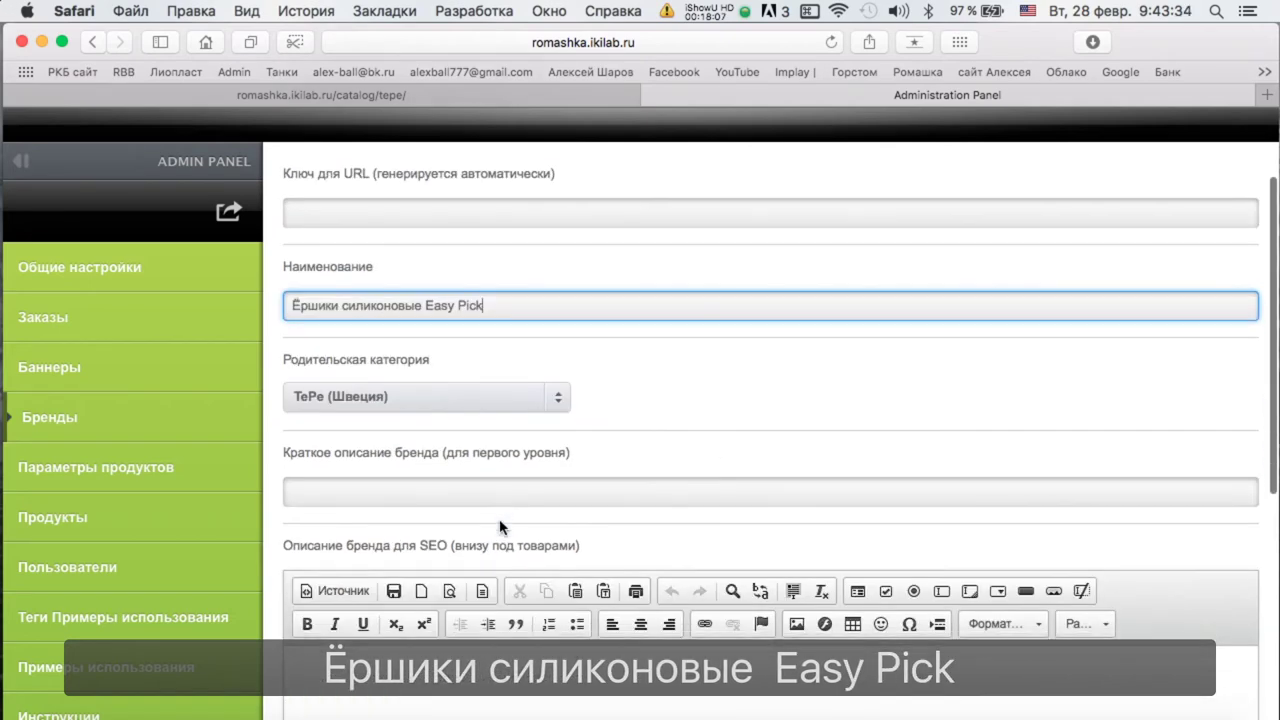
Copy the subcategory name «Ёршики силиконовые Easy Pick» into the short brand description.
{"action": "scroll", "coordinate": [391, 431], "scroll_direction": "up", "scroll_amount": 3}
{"action": "scroll", "coordinate": [370, 457], "scroll_direction": "down", "scroll_amount": 2}
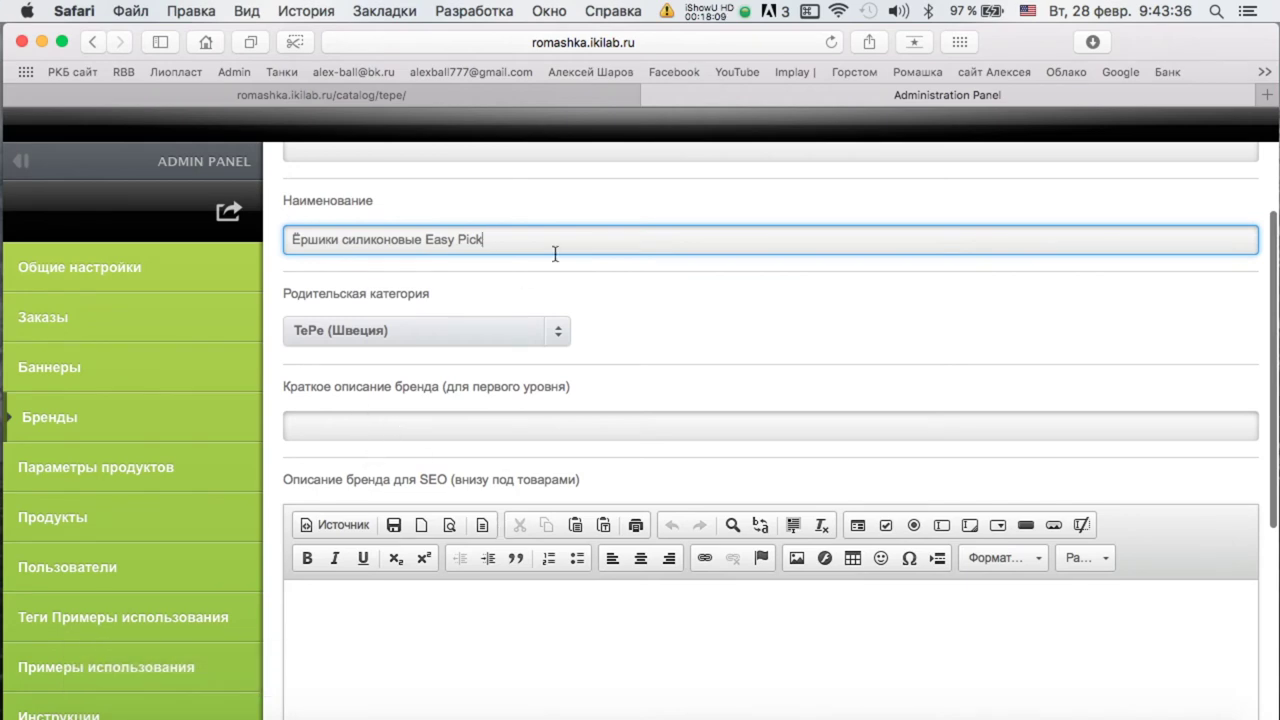
{"action": "key", "text": "super+c"}
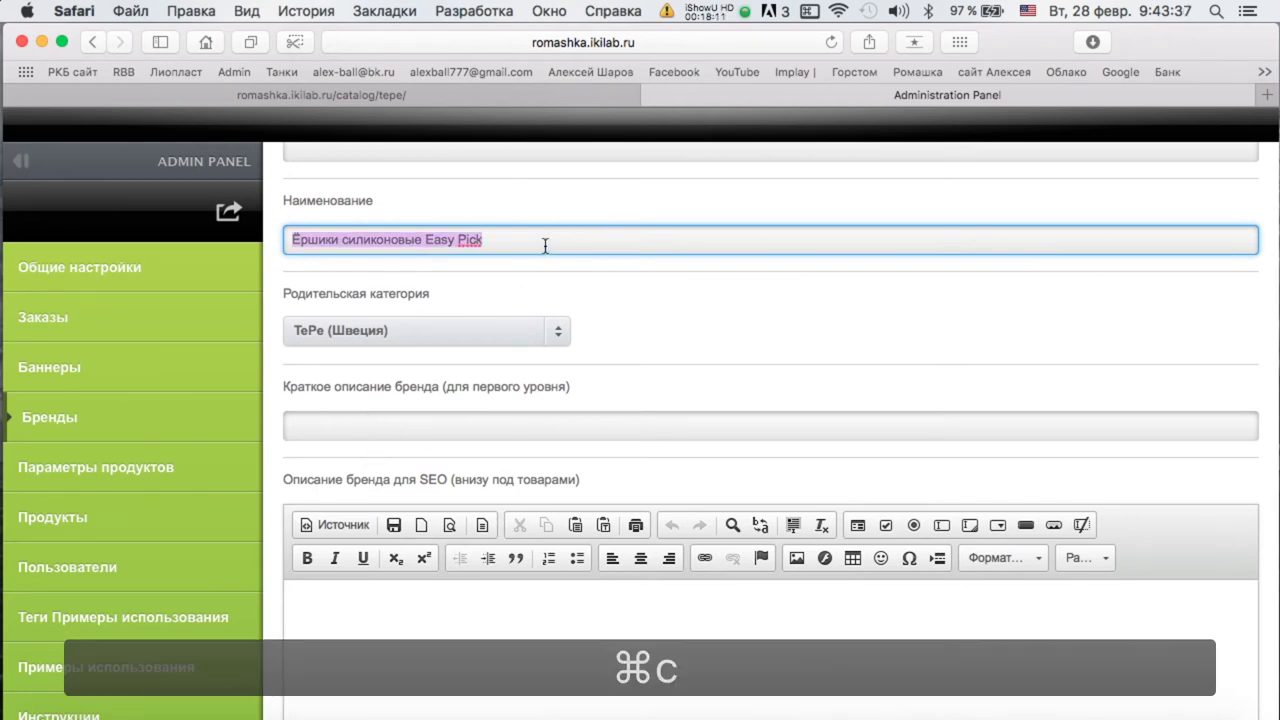
{"action": "left_click", "coordinate": [409, 424]}
{"action": "key", "text": "super+v"}
Fill the SEO description with the sentence «Ёршики силиконовые Easy Pick.» repeated six times.
{"action": "scroll", "coordinate": [406, 431], "scroll_direction": "down", "scroll_amount": 4}
{"action": "left_click", "coordinate": [389, 479]}
{"action": "key", "text": "super+v"}
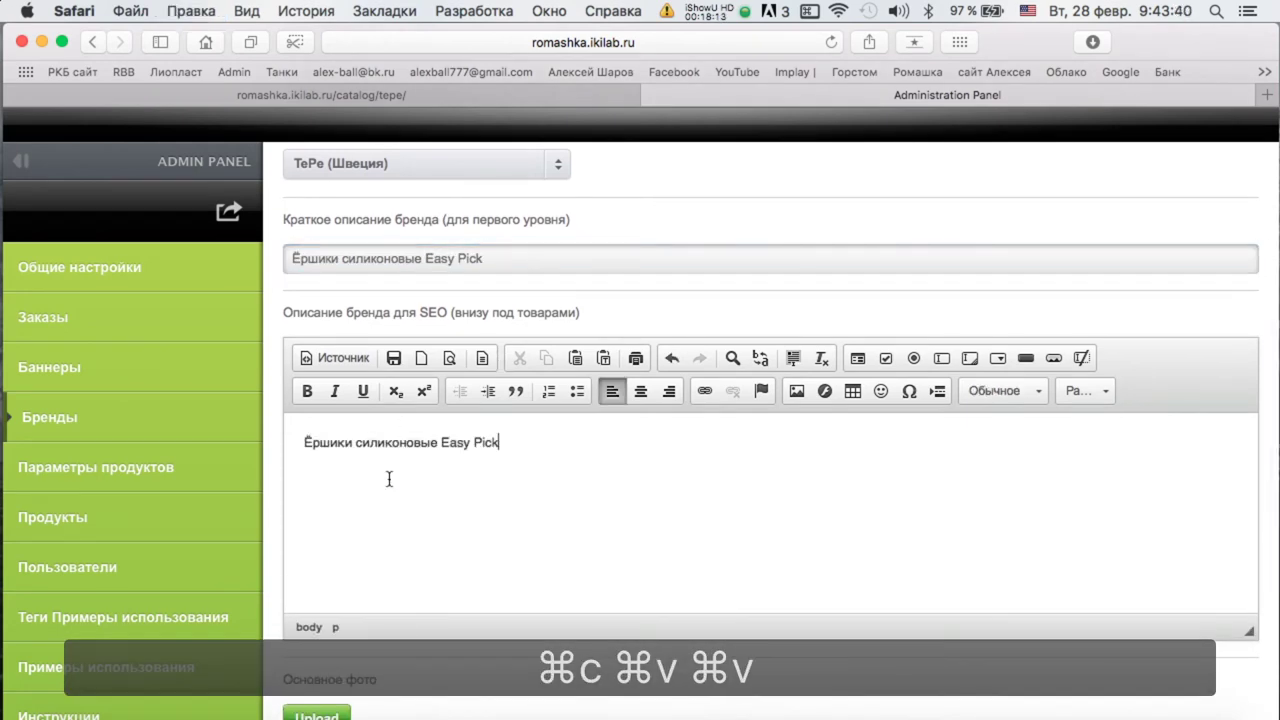
{"action": "type", "text": "."}
{"action": "key", "text": "super+v"}
{"action": "type", "text": "."}
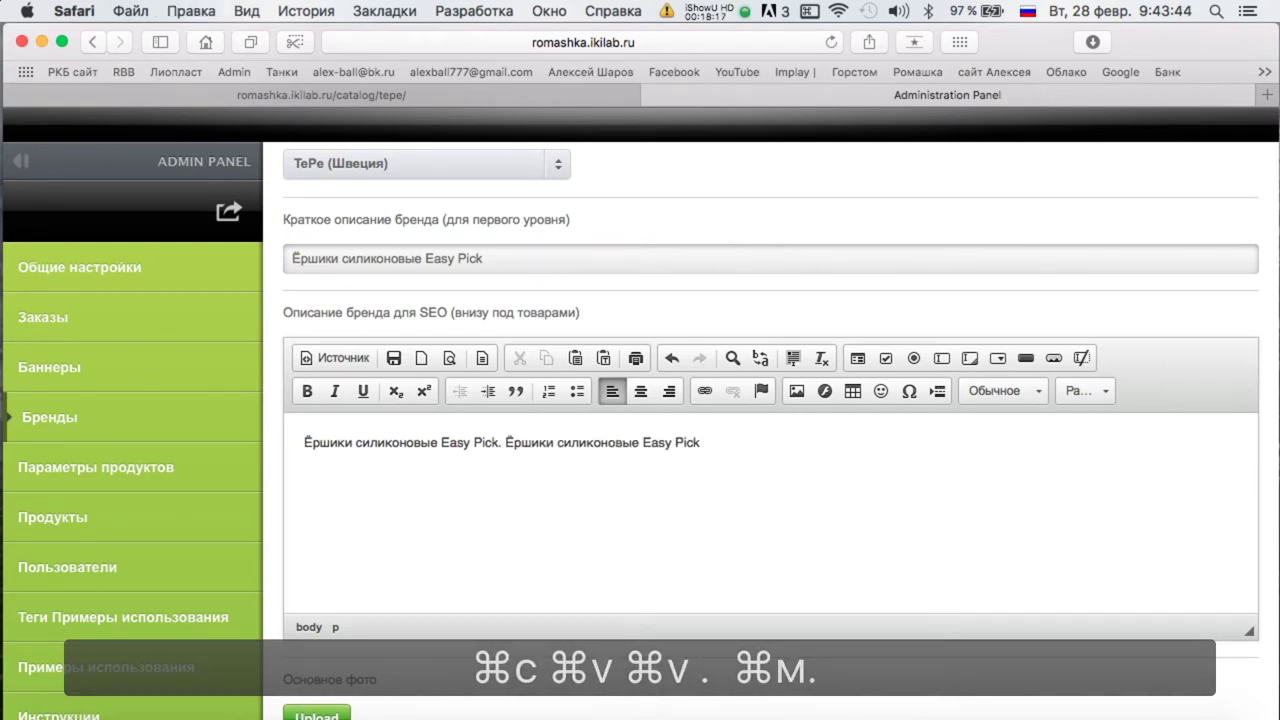
{"action": "key", "text": "ctrl+shift+Left"}
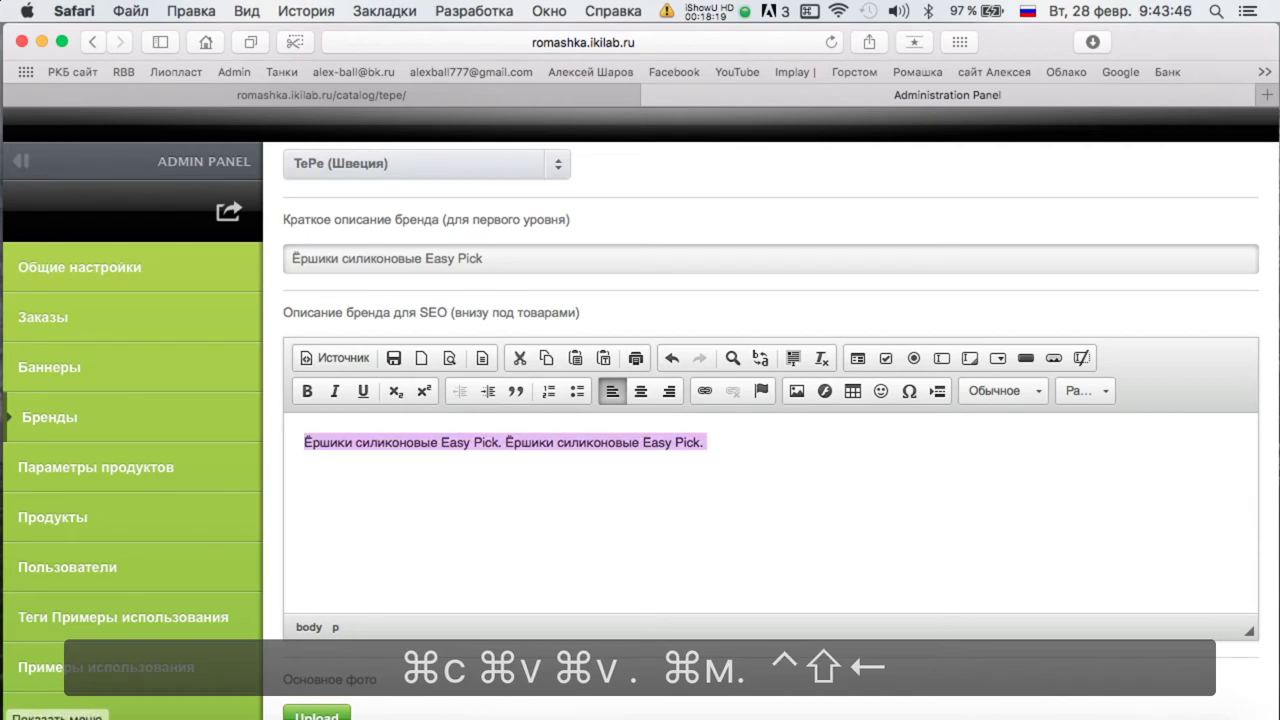
{"action": "key", "text": "super+c"}
{"action": "key", "text": "Right"}
{"action": "key", "text": "super+v"}
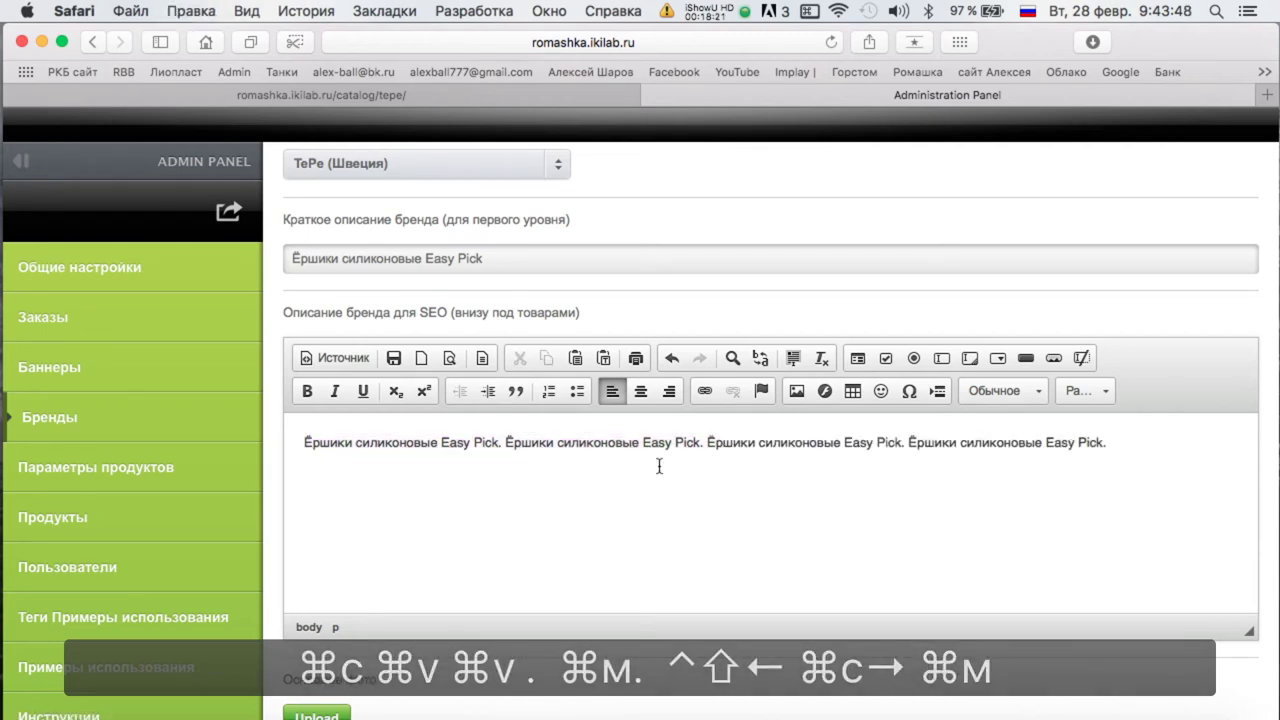
{"action": "scroll", "coordinate": [491, 559], "scroll_direction": "down", "scroll_amount": 3}
{"action": "key", "text": "super+v"}
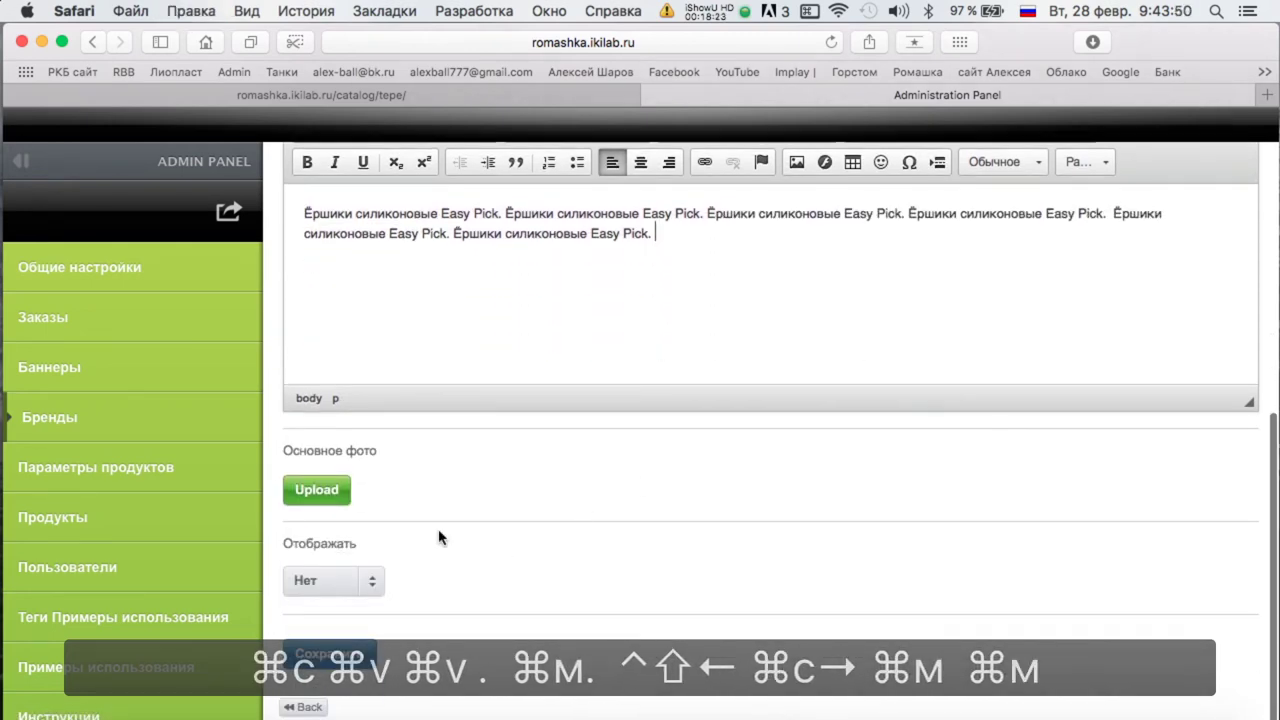
Start uploading the main photo and go up to the «ТиПи» pictures folder.
{"action": "left_click", "coordinate": [310, 493]}
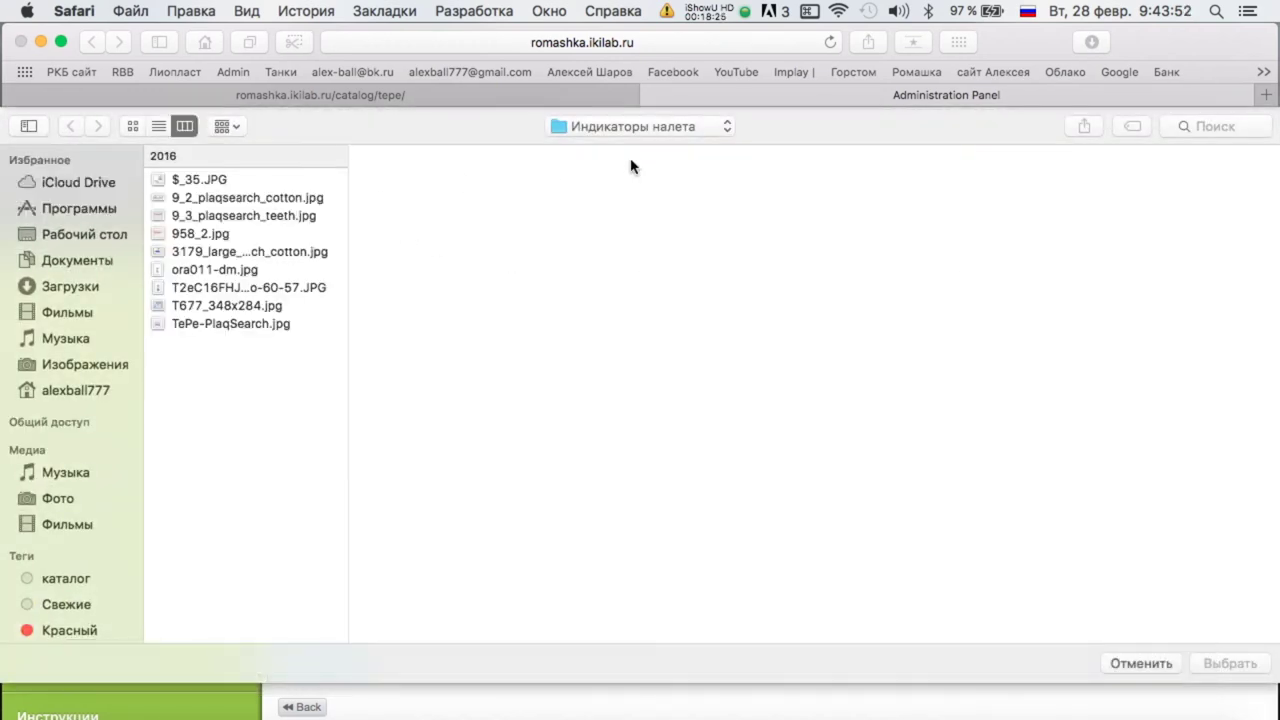
{"action": "left_click", "coordinate": [615, 132]}
{"action": "left_click", "coordinate": [617, 147]}
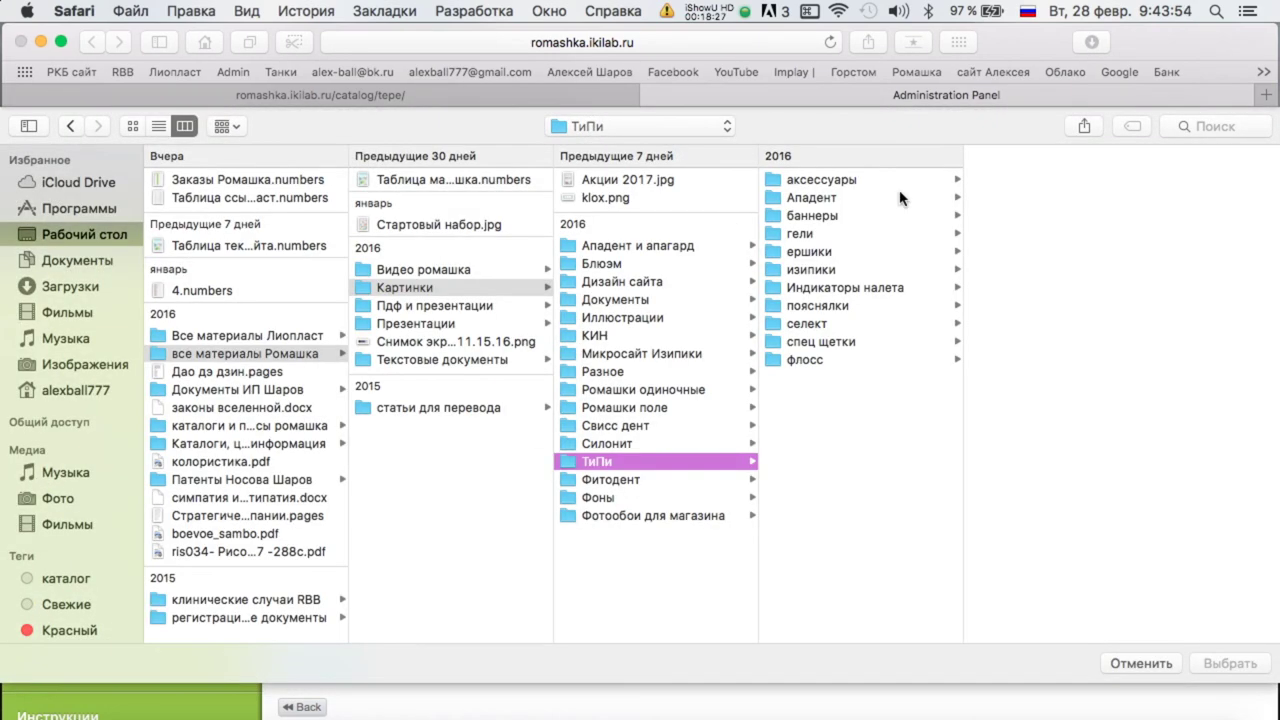
Look through the «аксессуары», «Ападент», «баннеры», «гели» and «ершики» folders, previewing several of their pictures.
{"action": "left_click", "coordinate": [860, 188]}
{"action": "left_click", "coordinate": [860, 204]}
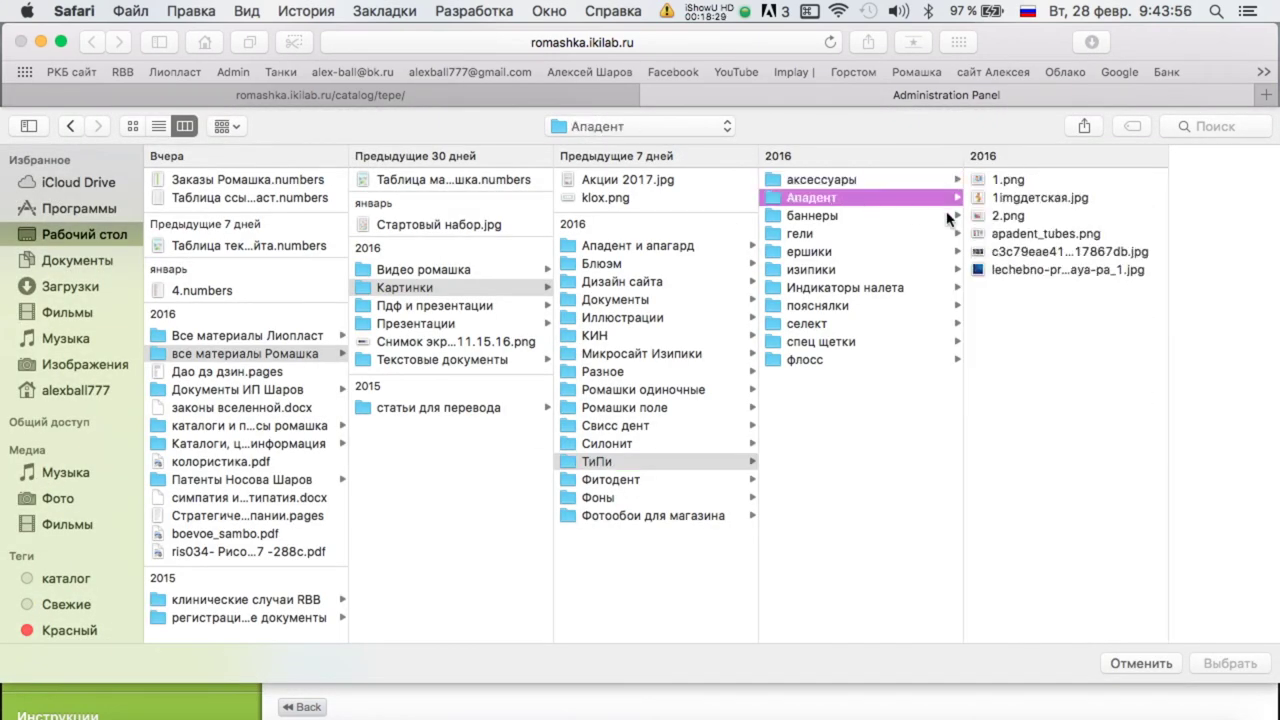
{"action": "left_click", "coordinate": [1015, 215]}
{"action": "left_click", "coordinate": [945, 252]}
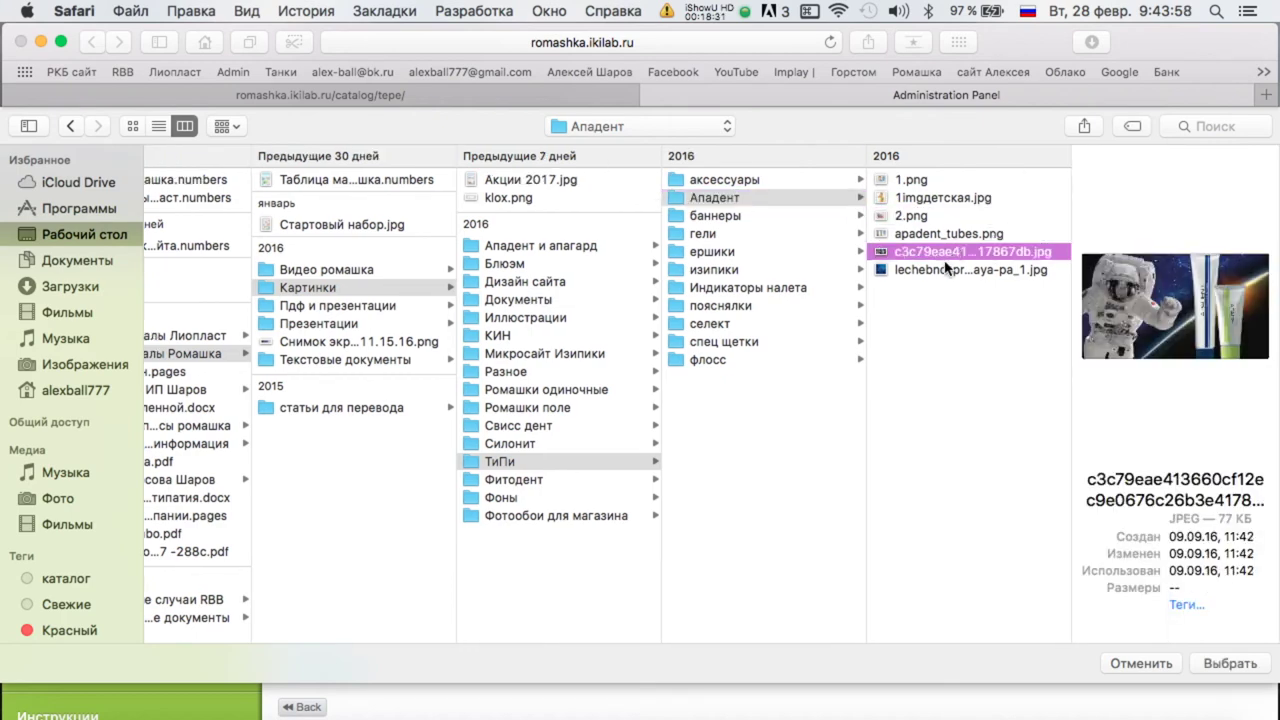
{"action": "left_click", "coordinate": [939, 270]}
{"action": "left_click", "coordinate": [752, 216]}
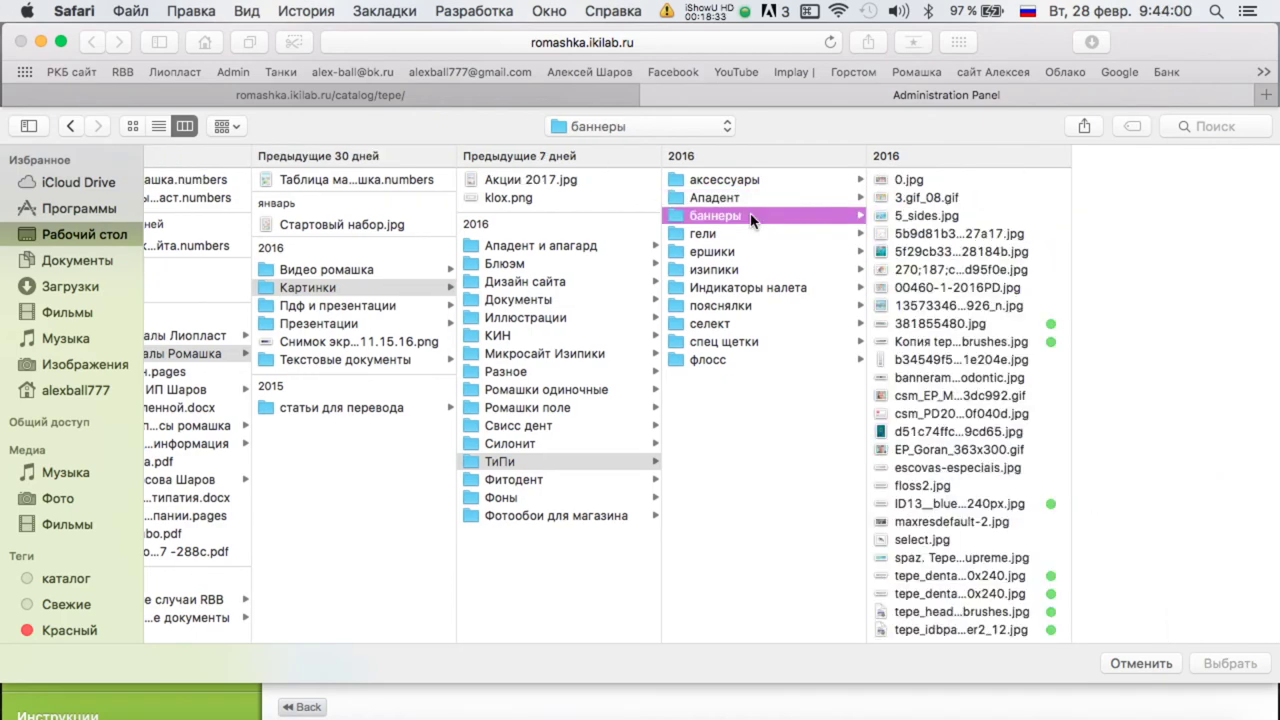
{"action": "left_click", "coordinate": [915, 216]}
{"action": "left_click", "coordinate": [928, 306]}
{"action": "left_click", "coordinate": [940, 377]}
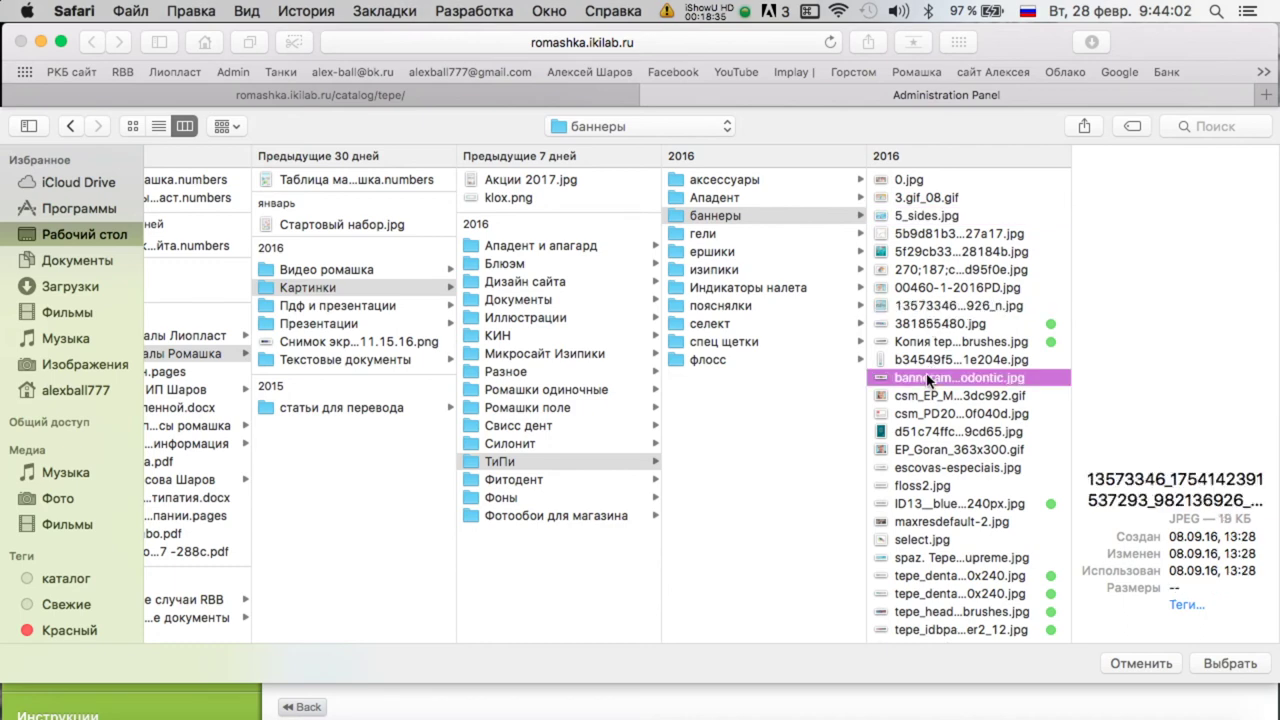
{"action": "left_click", "coordinate": [932, 431]}
{"action": "left_click", "coordinate": [735, 234]}
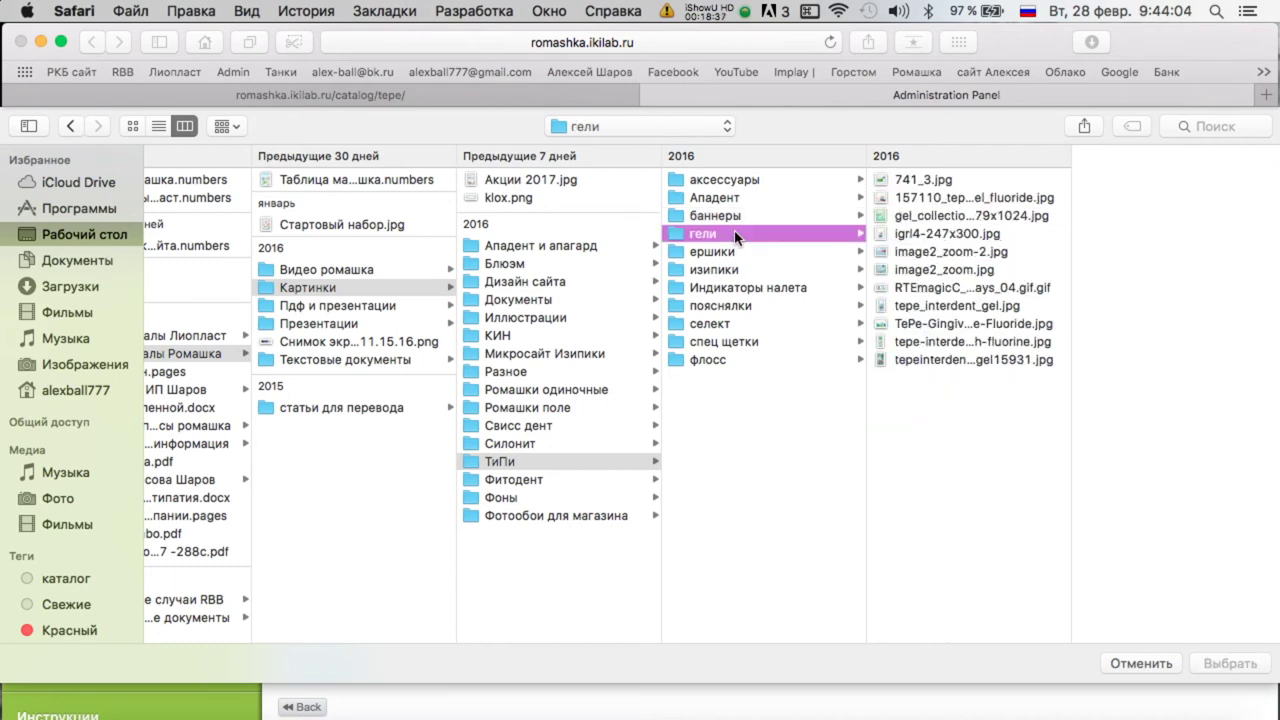
{"action": "left_click", "coordinate": [982, 217]}
{"action": "left_click", "coordinate": [980, 269]}
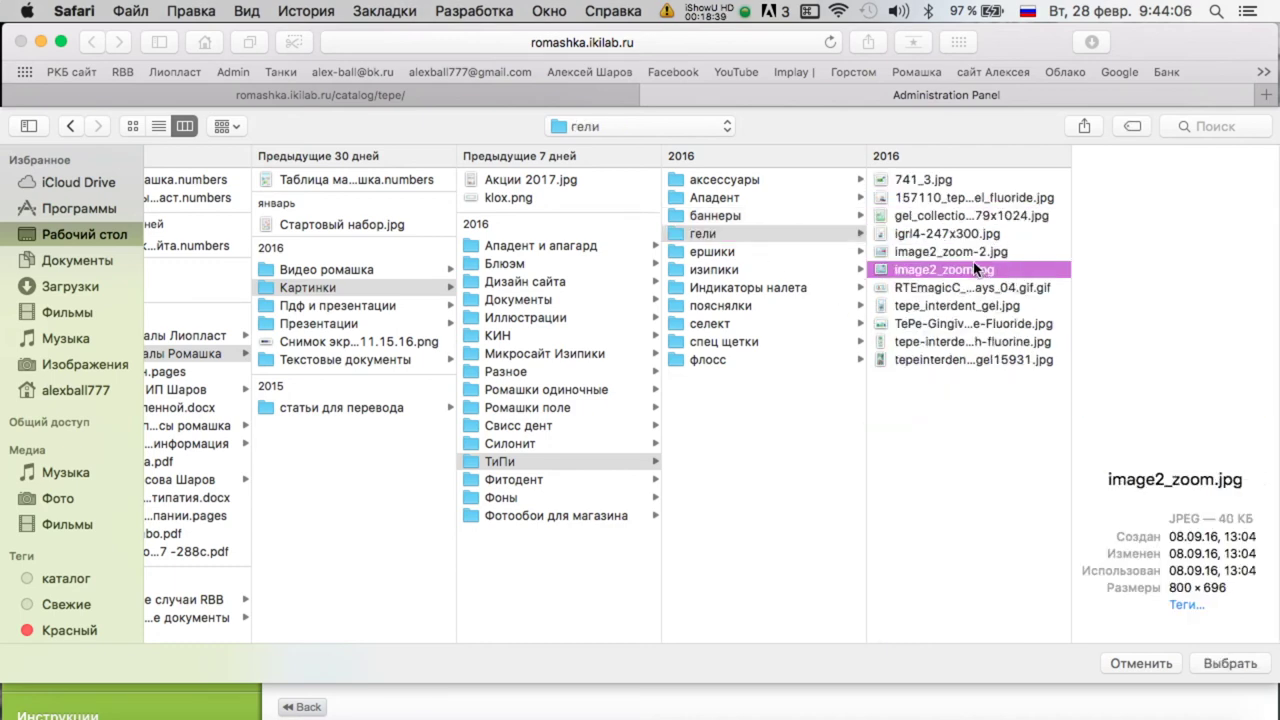
{"action": "left_click", "coordinate": [975, 323]}
{"action": "left_click", "coordinate": [746, 253]}
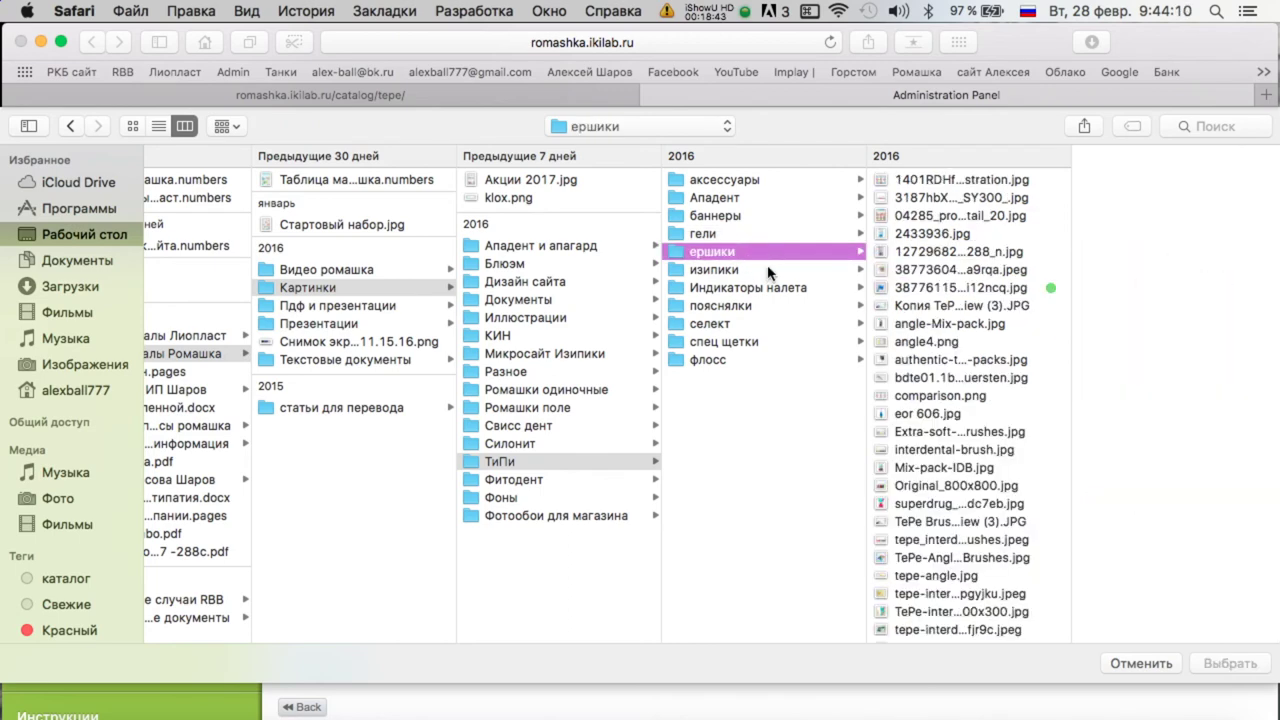
Preview the Easy Pick pictures in the «изипики» folder one after another.
{"action": "left_click", "coordinate": [762, 270]}
{"action": "left_click", "coordinate": [940, 181]}
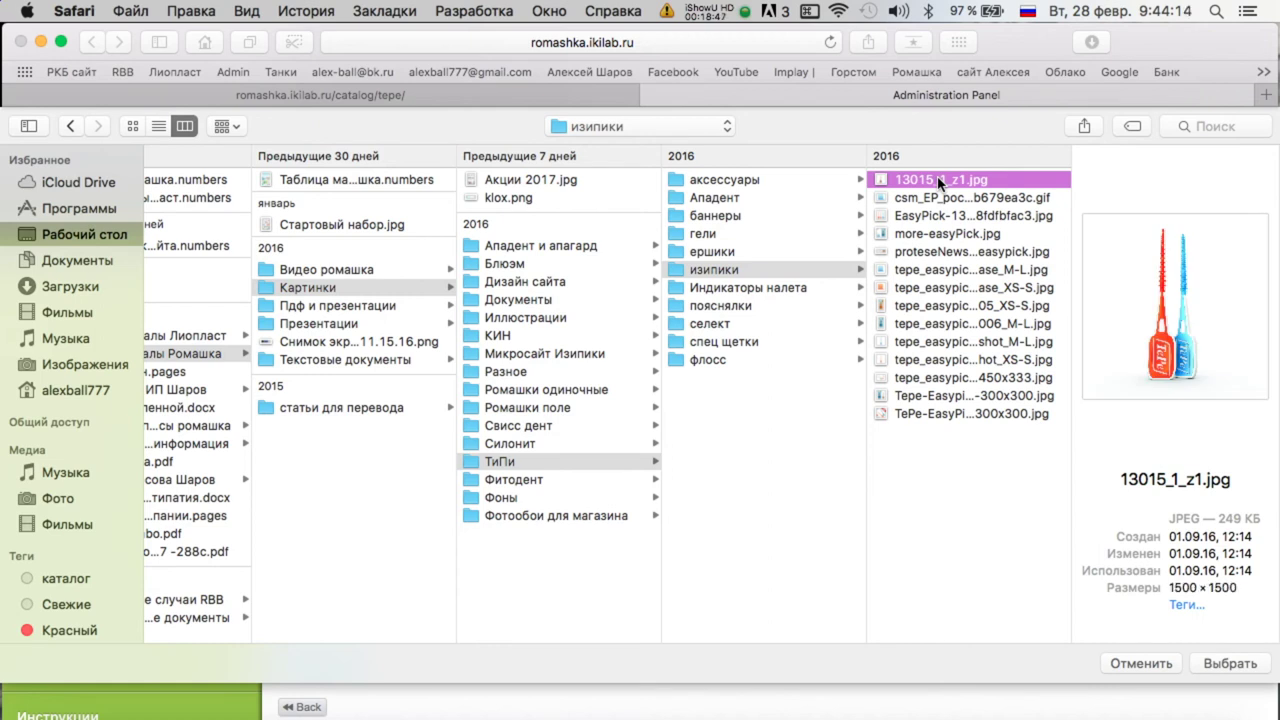
{"action": "key", "text": "Down"}
{"action": "key", "text": "Down"}
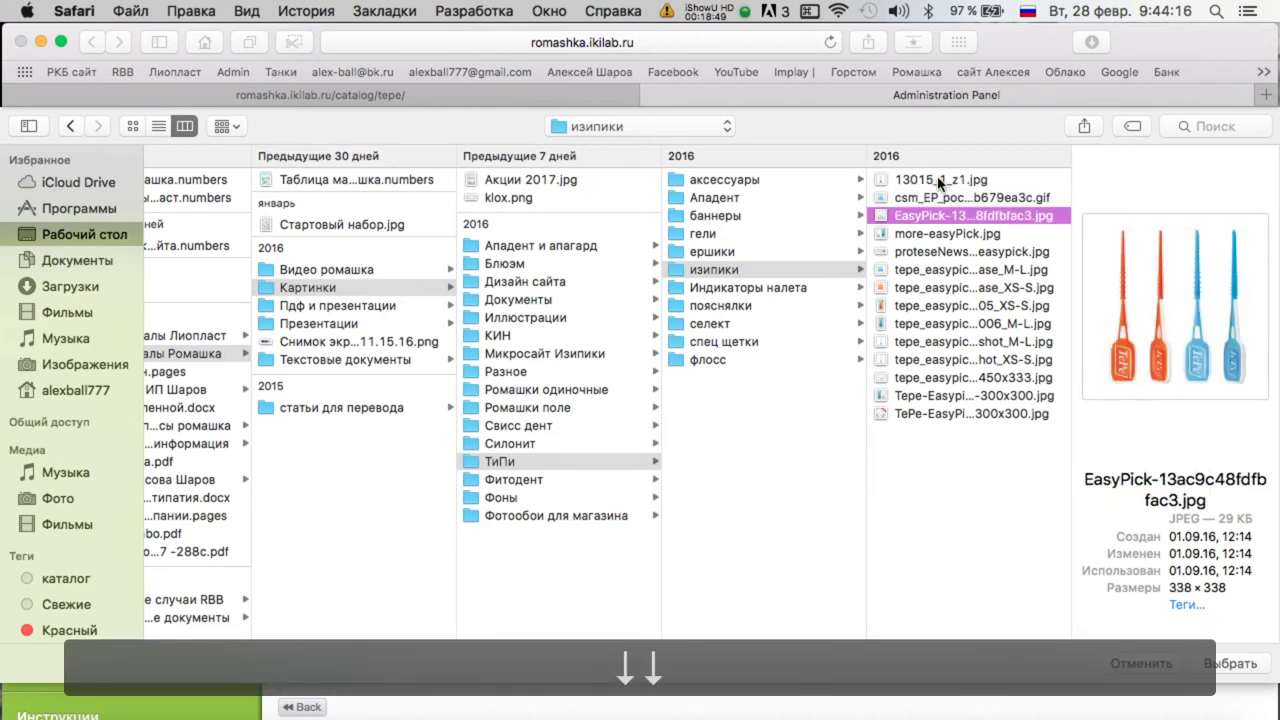
{"action": "key", "text": "Down"}
{"action": "key", "text": "Down"}
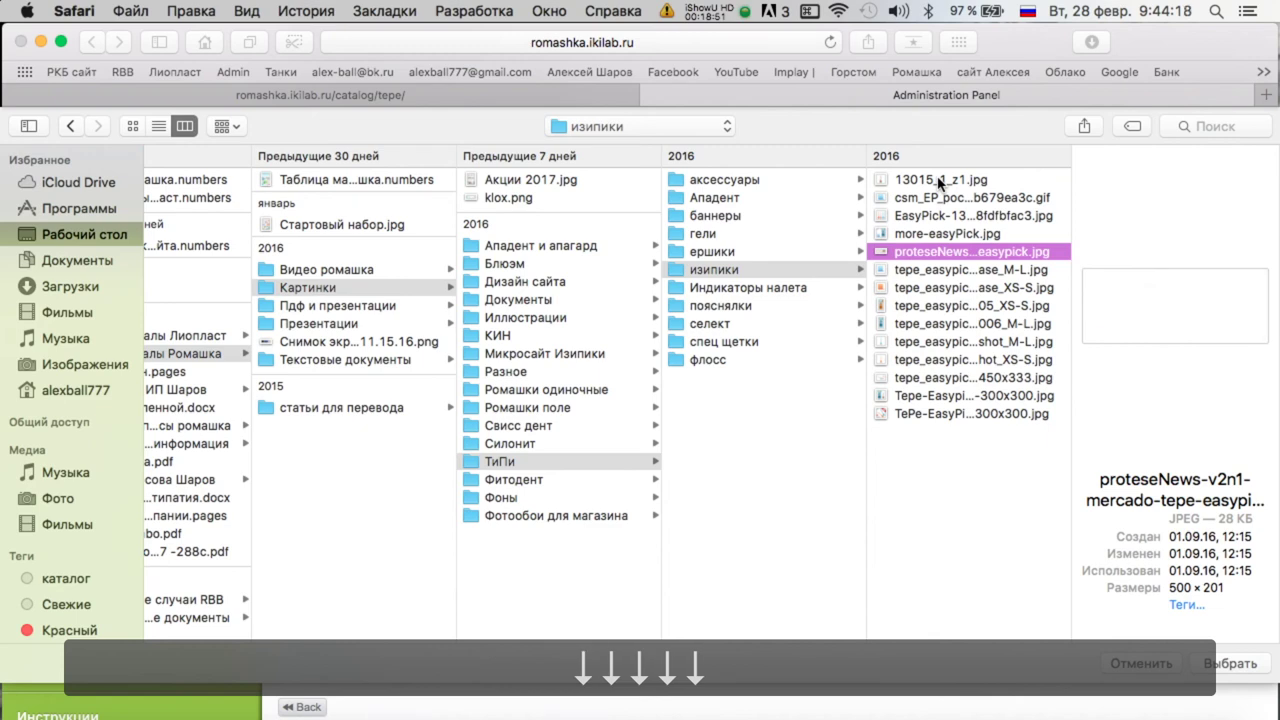
{"action": "key", "text": "Down"}
{"action": "key", "text": "Down"}
{"action": "key", "text": "Down"}
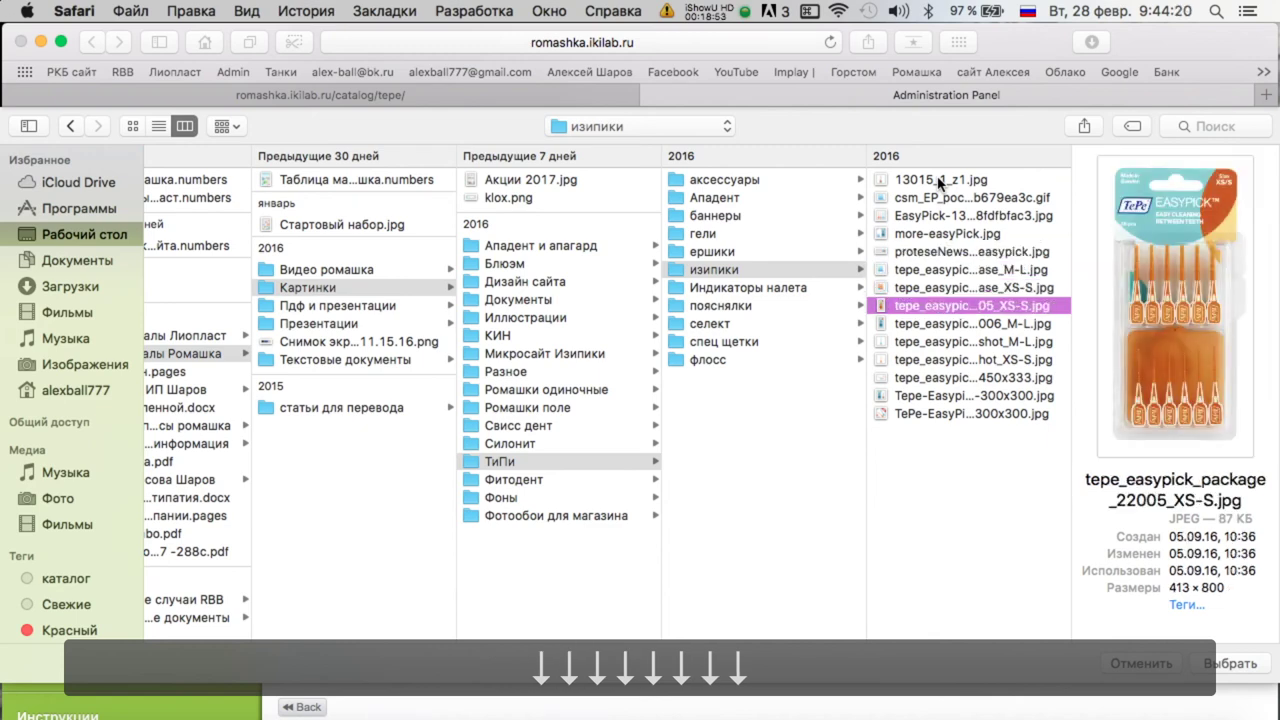
{"action": "key", "text": "Down"}
{"action": "key", "text": "Down"}
{"action": "key", "text": "Down"}
{"action": "key", "text": "Down"}
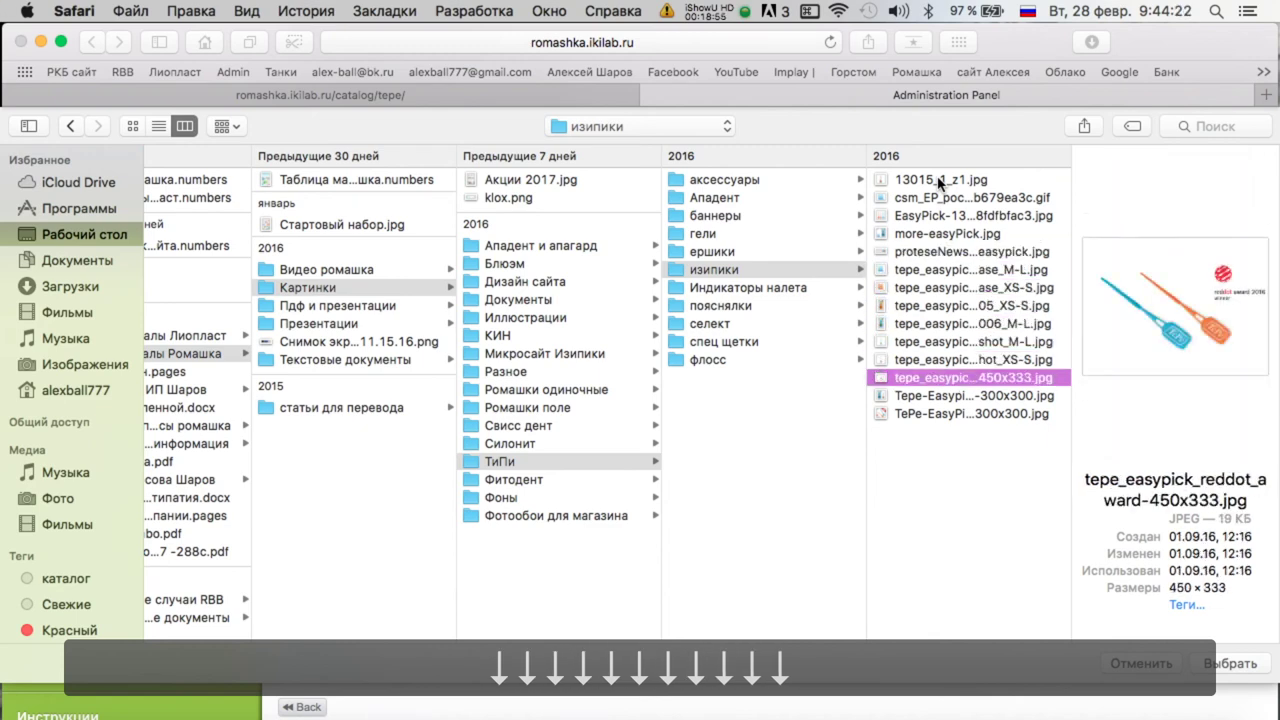
{"action": "key", "text": "Down"}
{"action": "key", "text": "Down"}
{"action": "key", "text": "Up"}
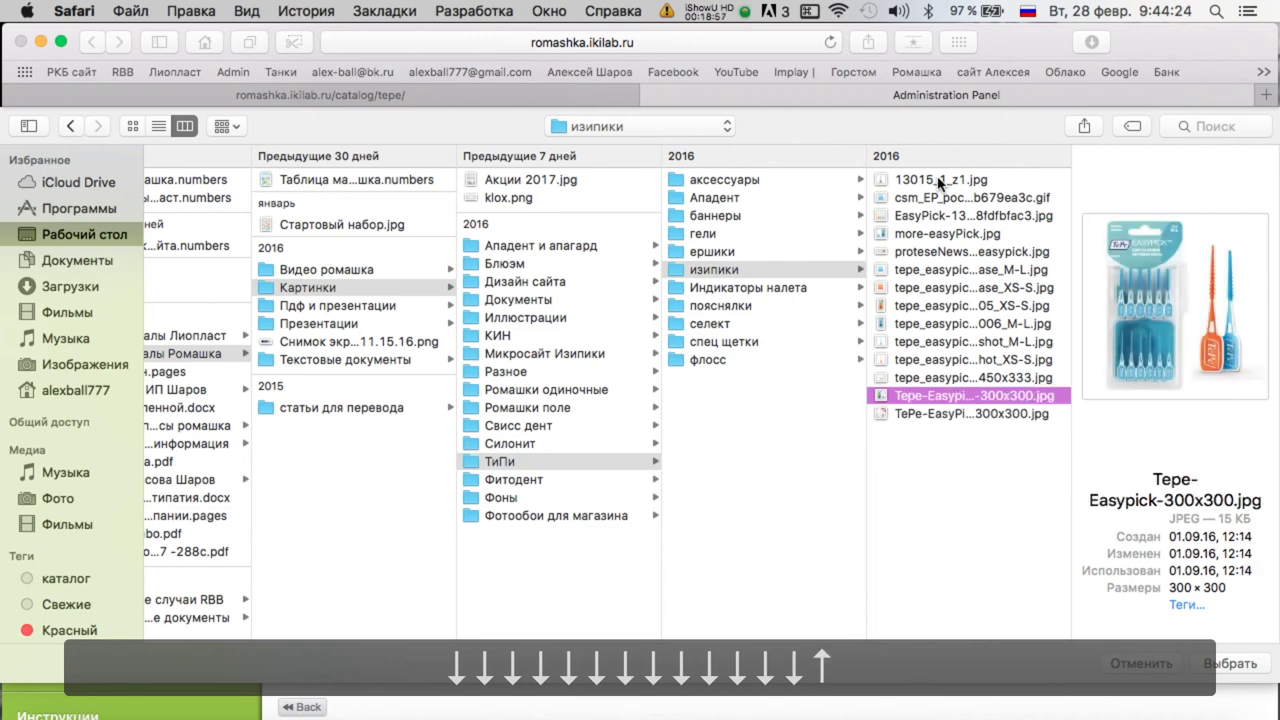
{"action": "key", "text": "Down"}
{"action": "key", "text": "Down"}
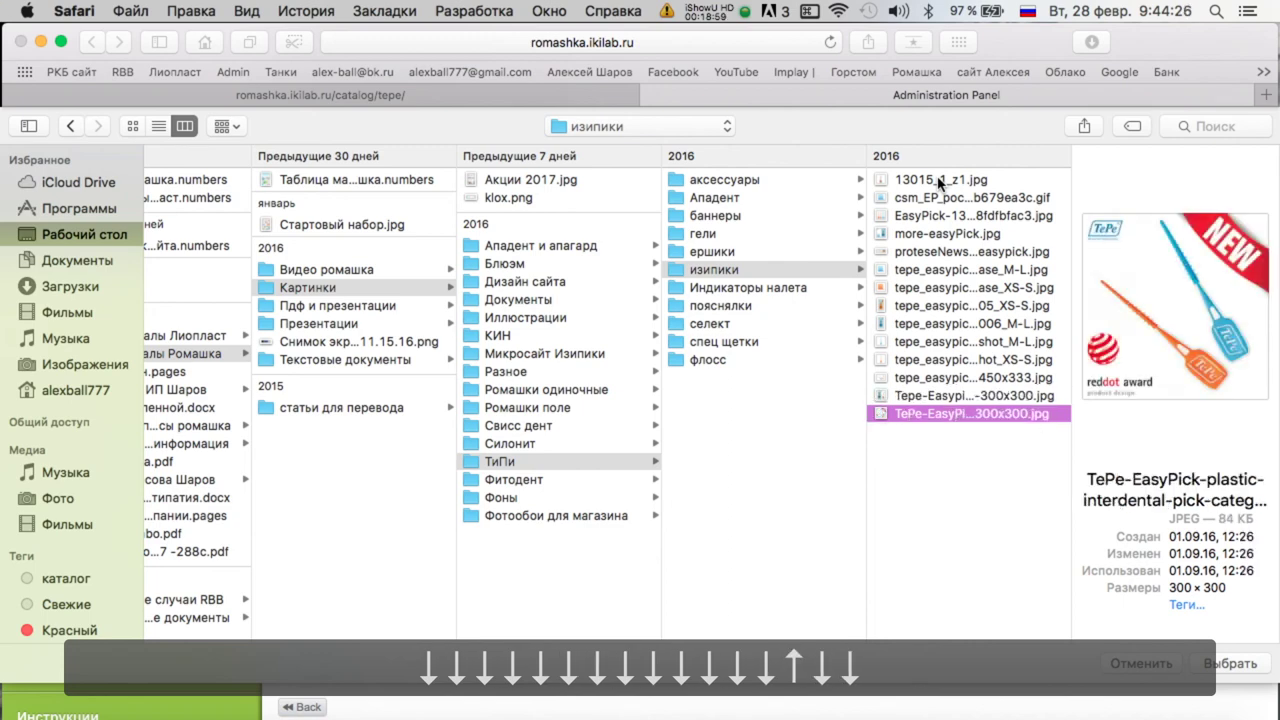
Upload 13015_1_z1.jpg as the main photo of the subcategory.
{"action": "left_click", "coordinate": [944, 181]}
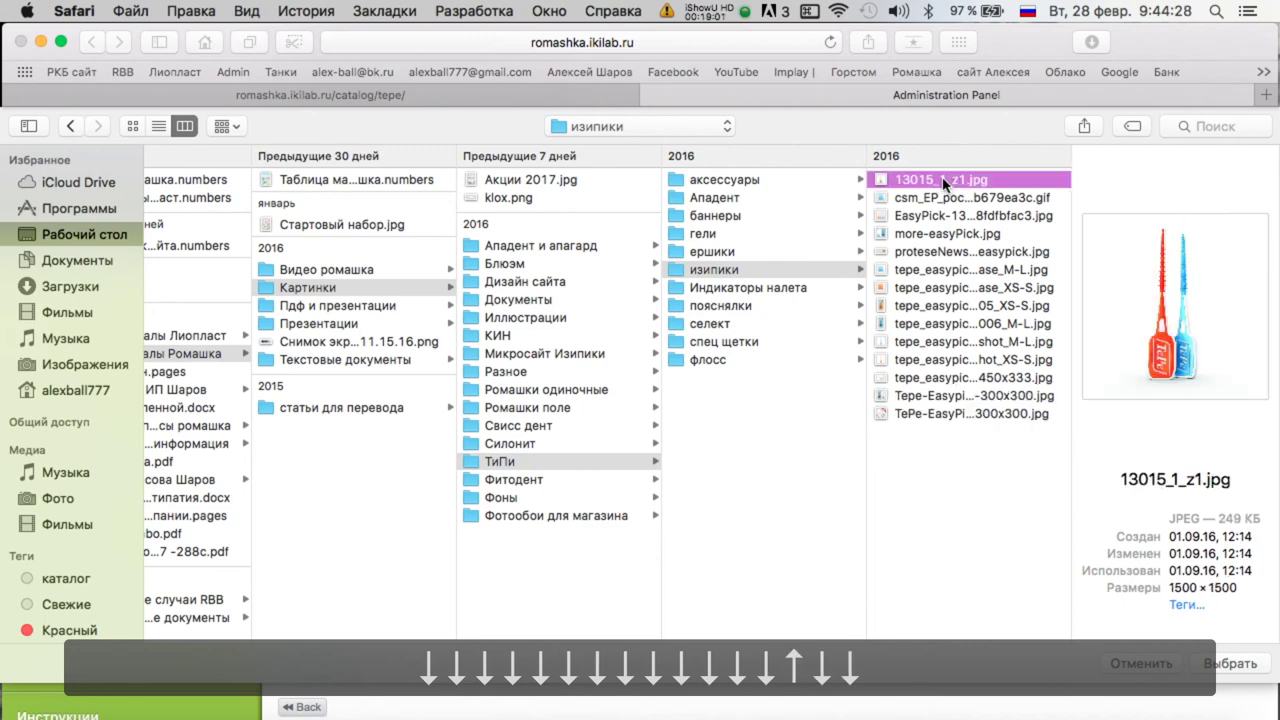
{"action": "key", "text": "Return"}
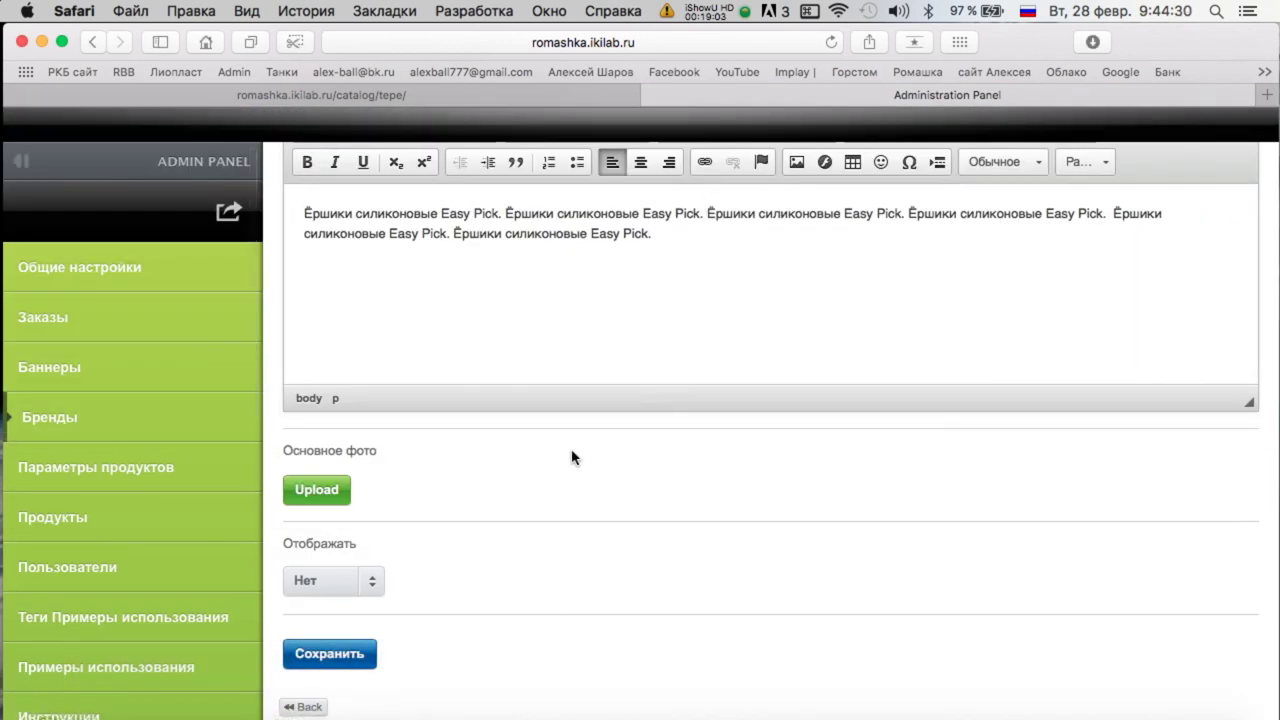
{"action": "scroll", "coordinate": [386, 549], "scroll_direction": "down", "scroll_amount": 3}
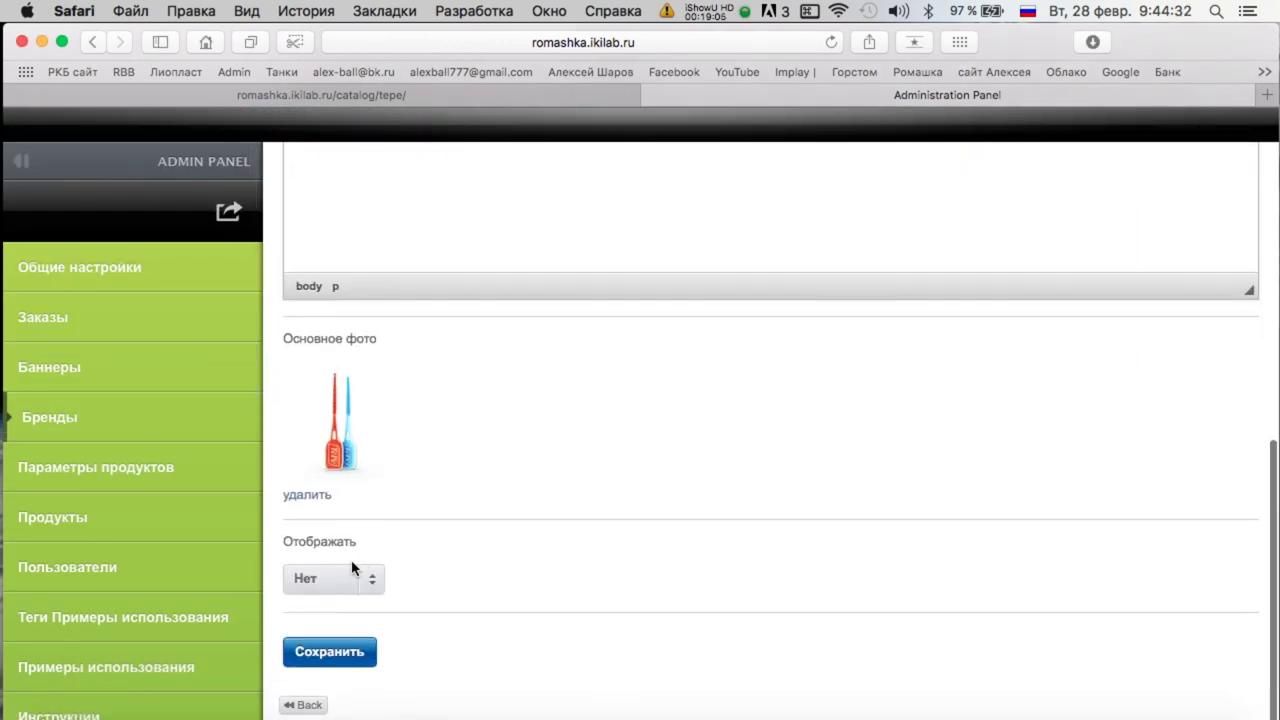
Set the subcategory's display option to «Да» and save it.
{"action": "left_click", "coordinate": [345, 582]}
{"action": "left_click", "coordinate": [326, 634]}
{"action": "left_click", "coordinate": [329, 653]}
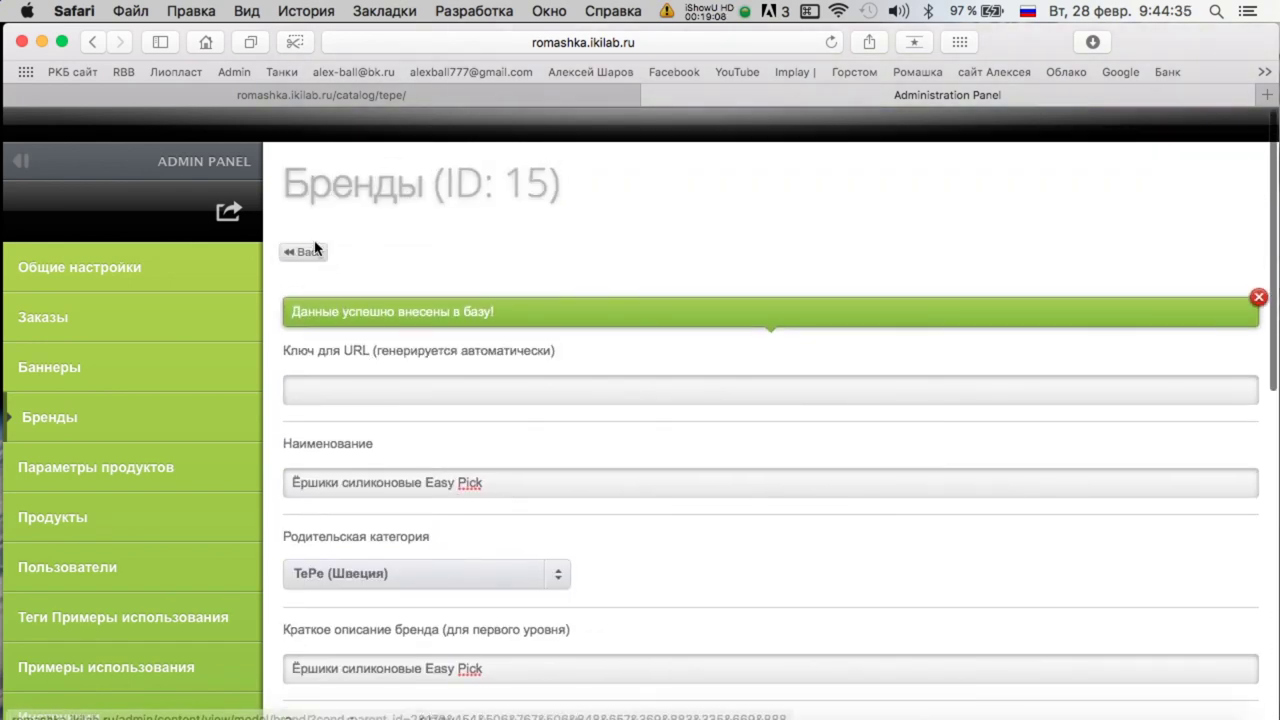
Move «Ёршики силиконовые Easy Pick» to the first place in the TePe subcategory list and reload the TePe catalogue page to check it.
{"action": "left_click", "coordinate": [306, 251]}
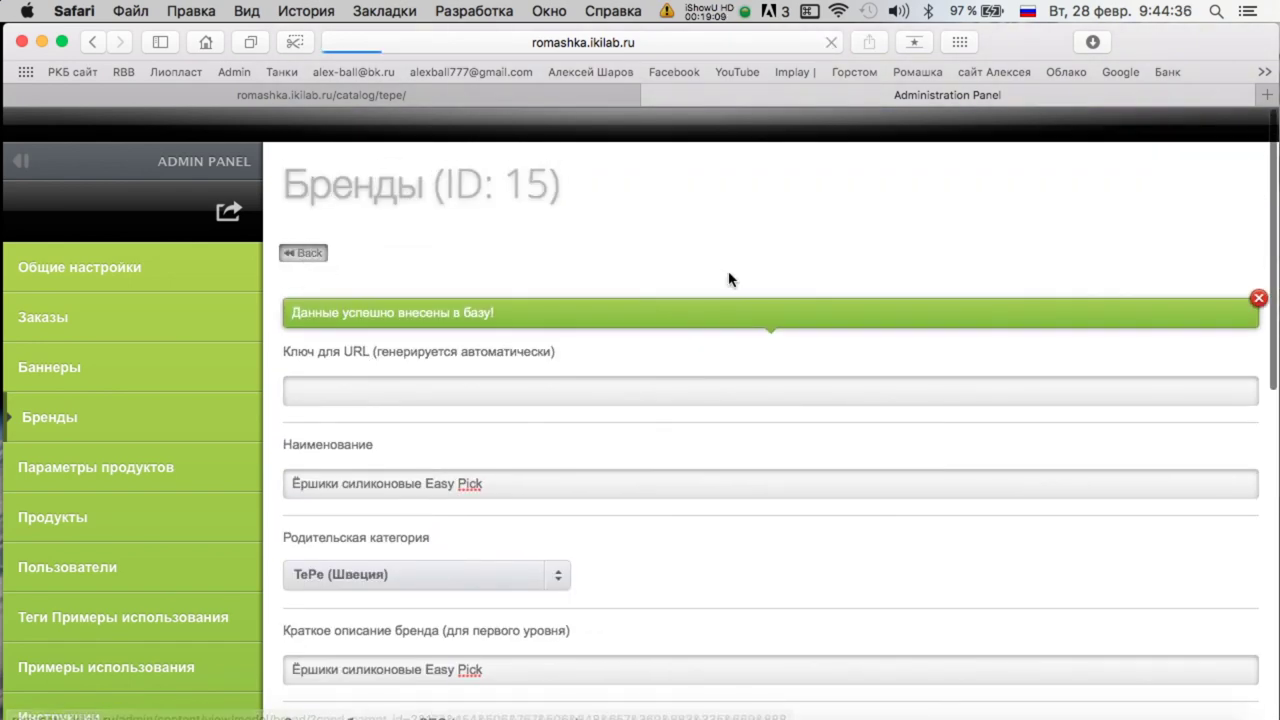
{"action": "scroll", "coordinate": [728, 272], "scroll_direction": "down", "scroll_amount": 15}
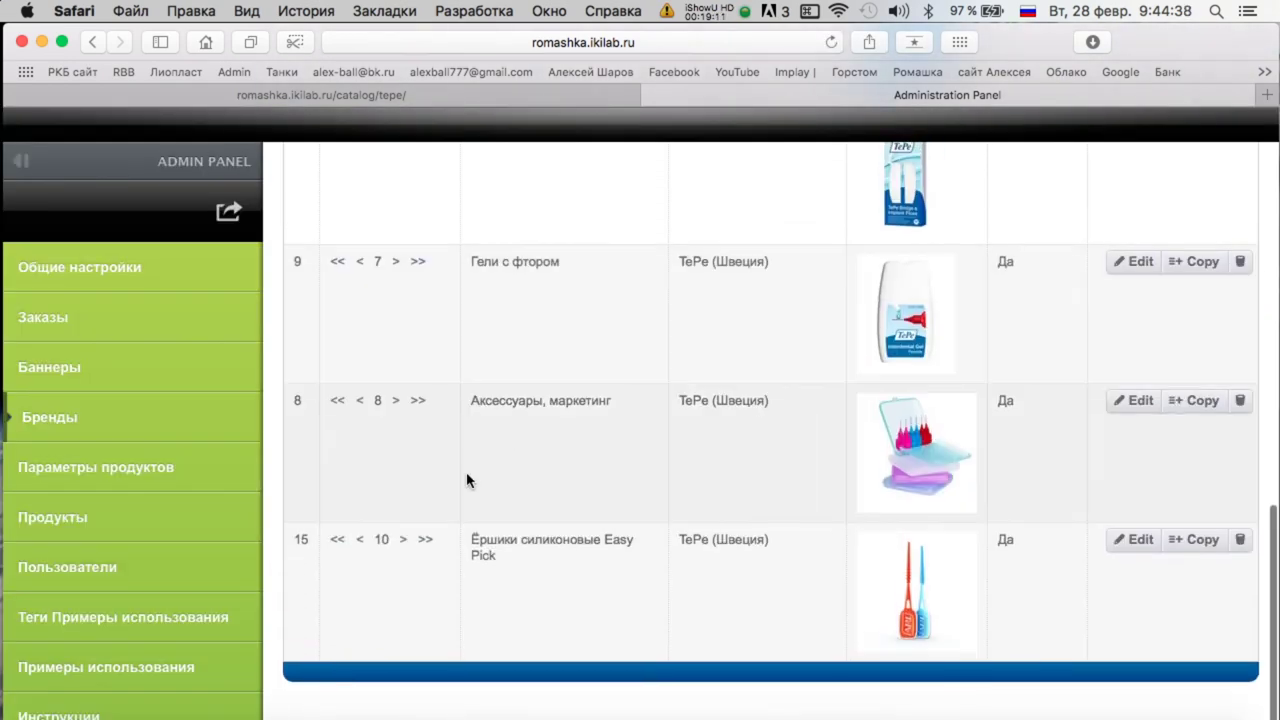
{"action": "left_click", "coordinate": [333, 541]}
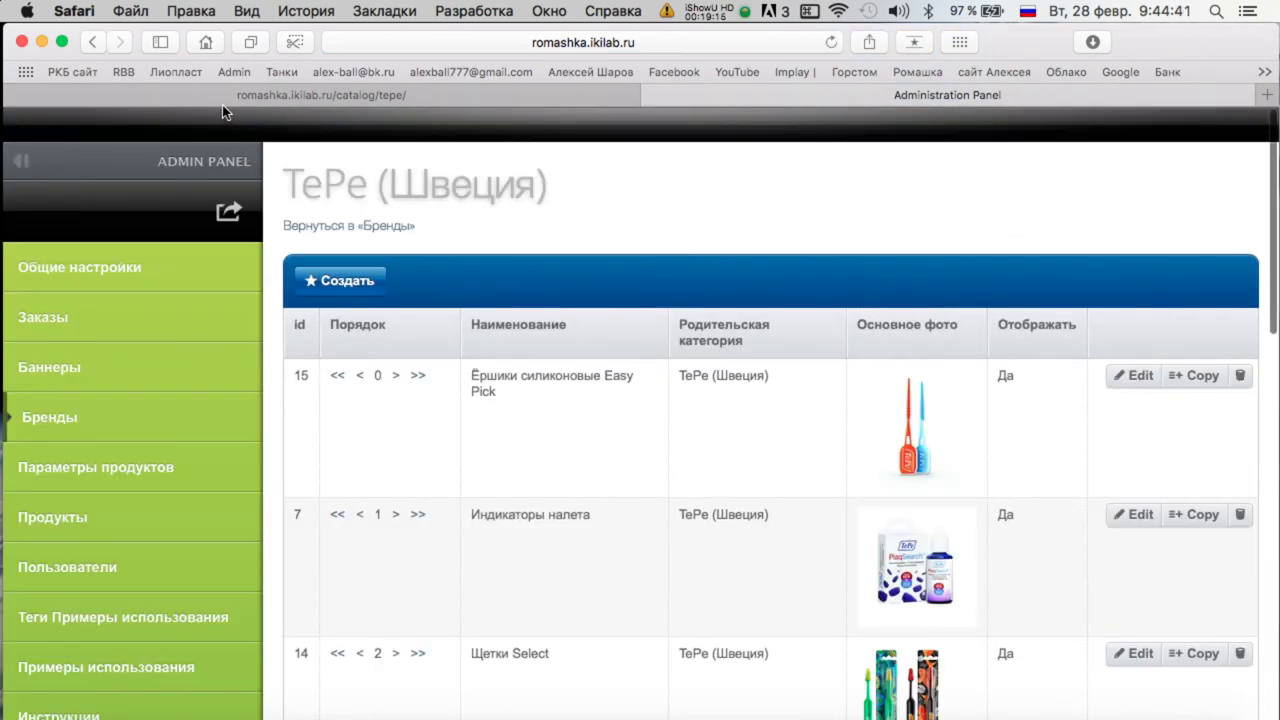
{"action": "left_click", "coordinate": [223, 100]}
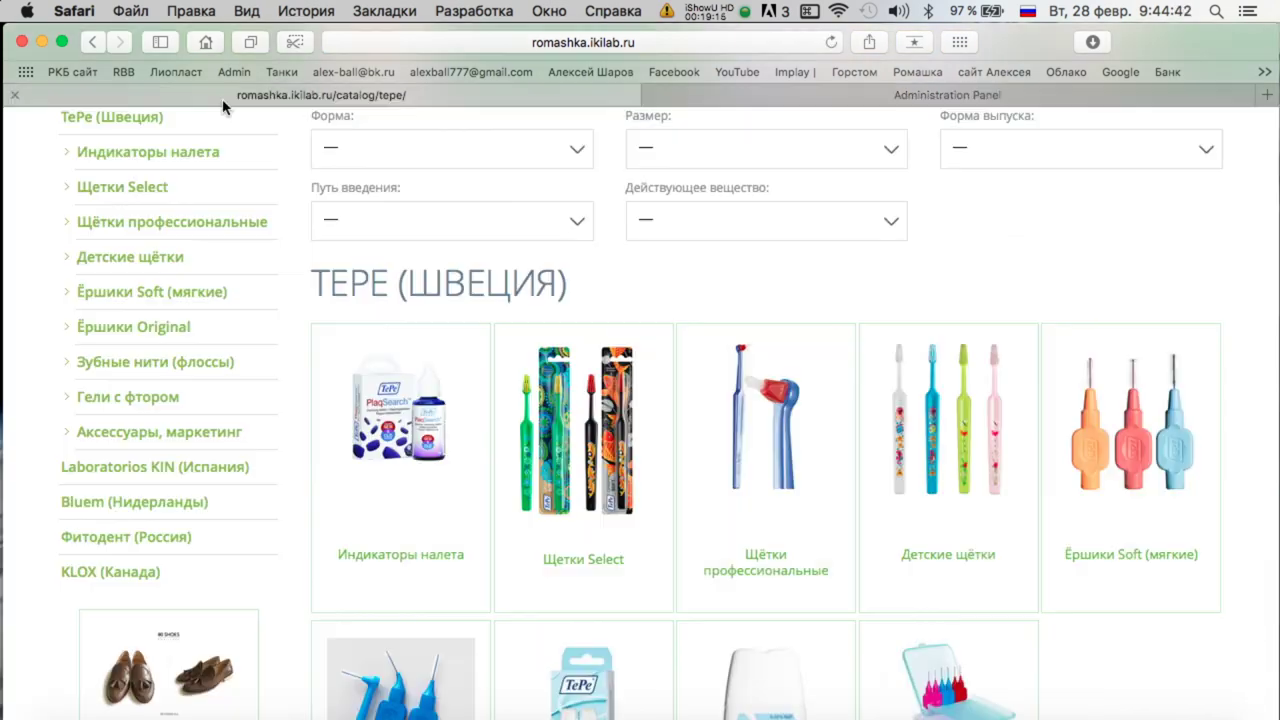
{"action": "key", "text": "super+r"}
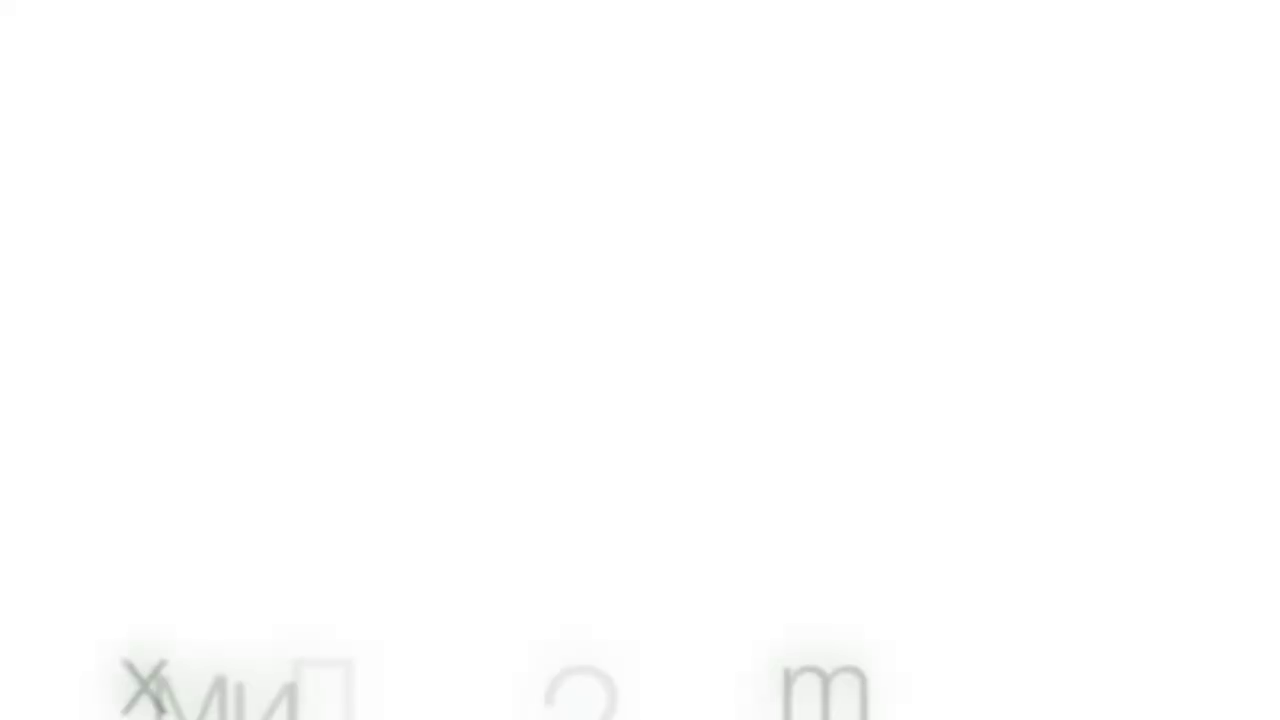